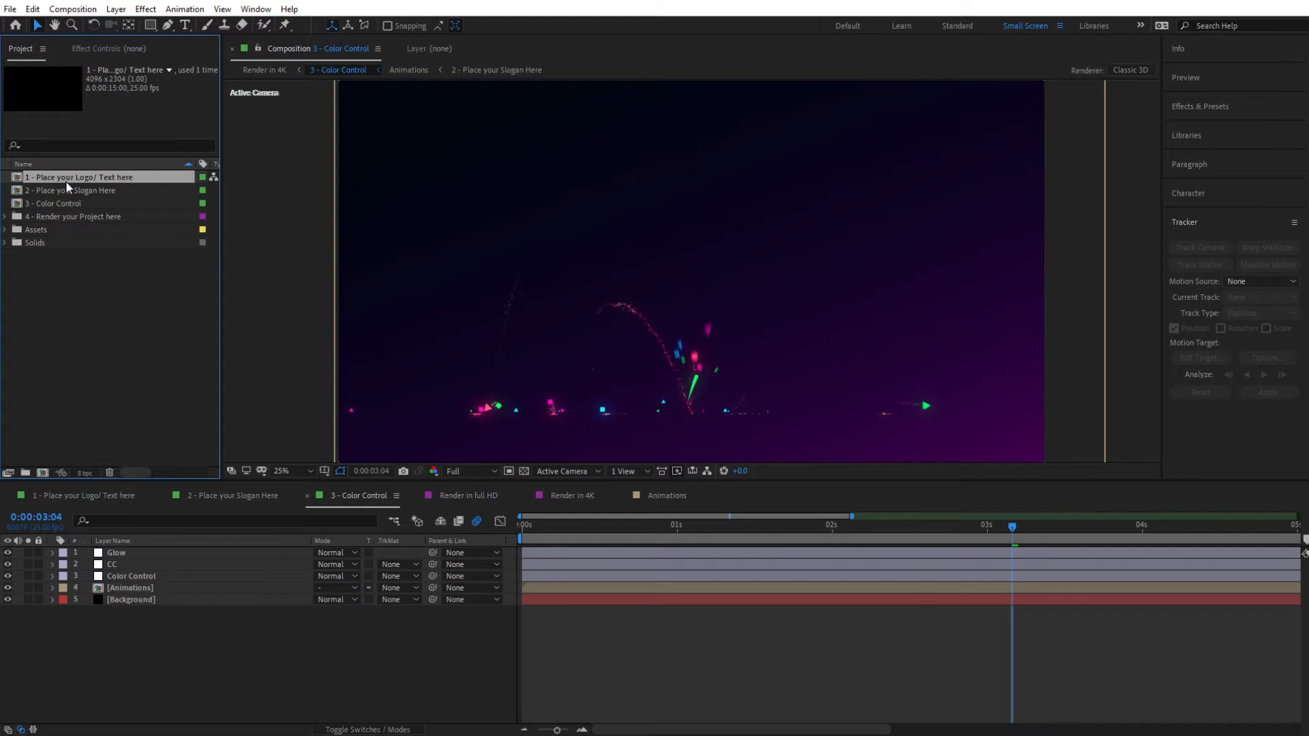
Step: In the "1 - Place your Logo/ Text here" composition, show the text layer and replace its text with "MY text"
double_click(66, 180)
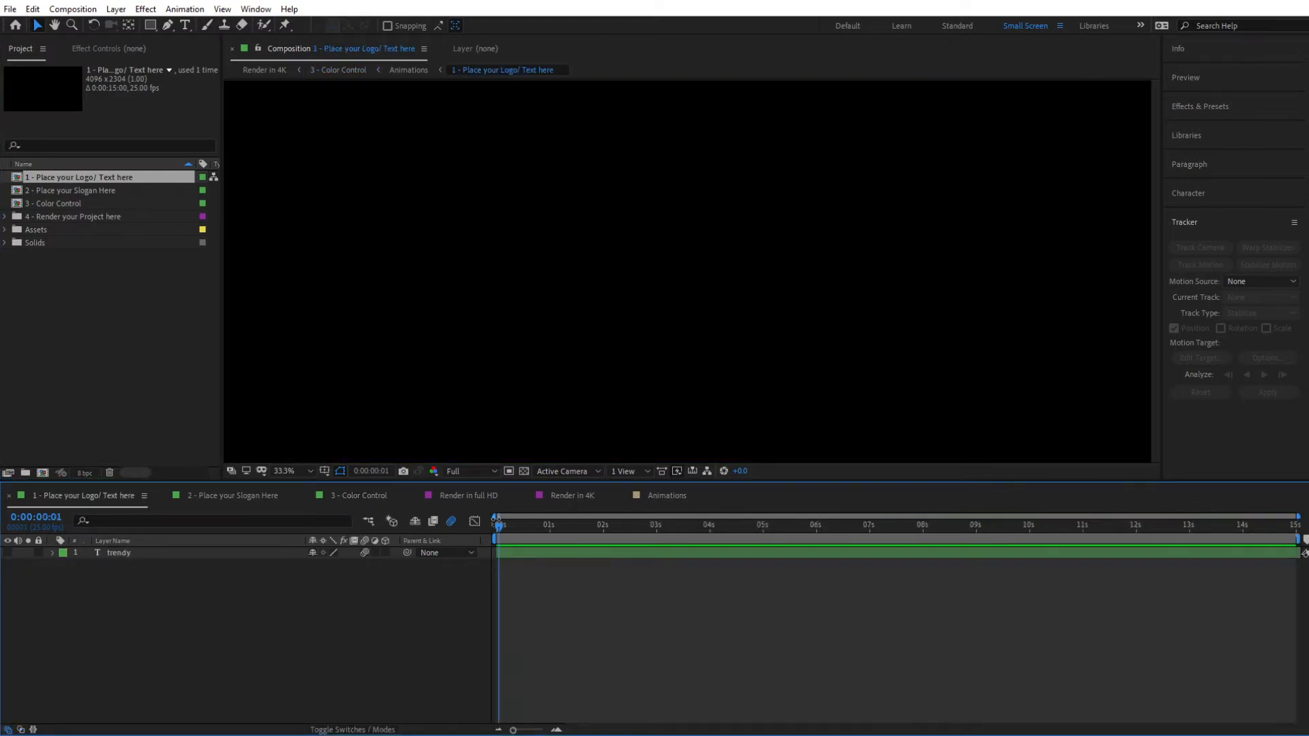
scroll(554, 337, "down", 1)
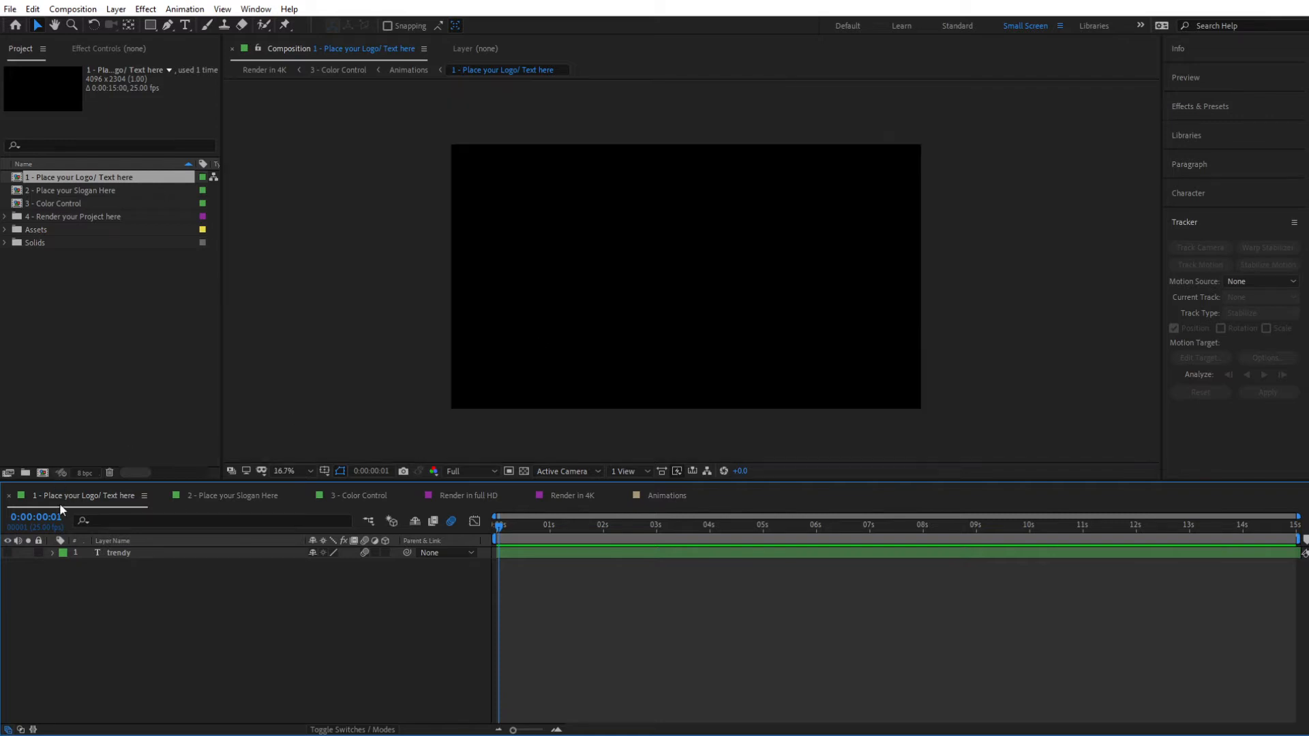
left_click(7, 552)
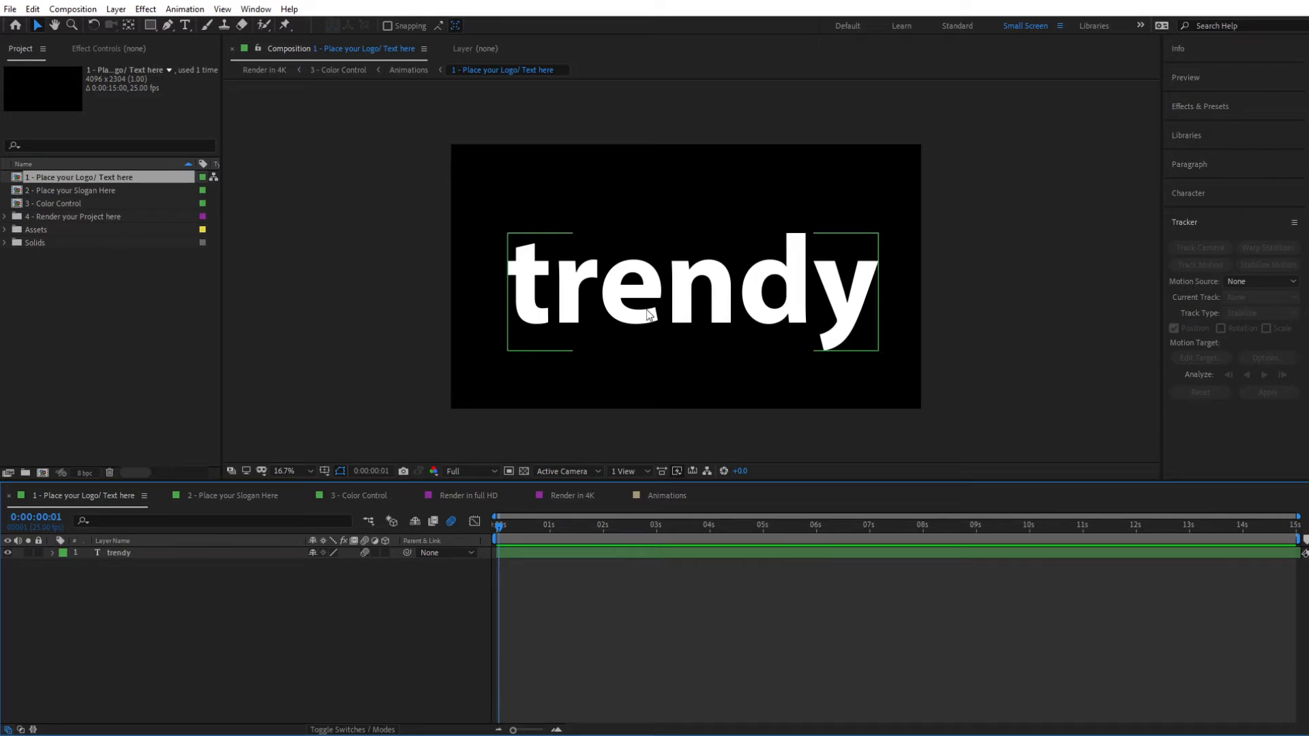
left_click(661, 271)
double_click(661, 272)
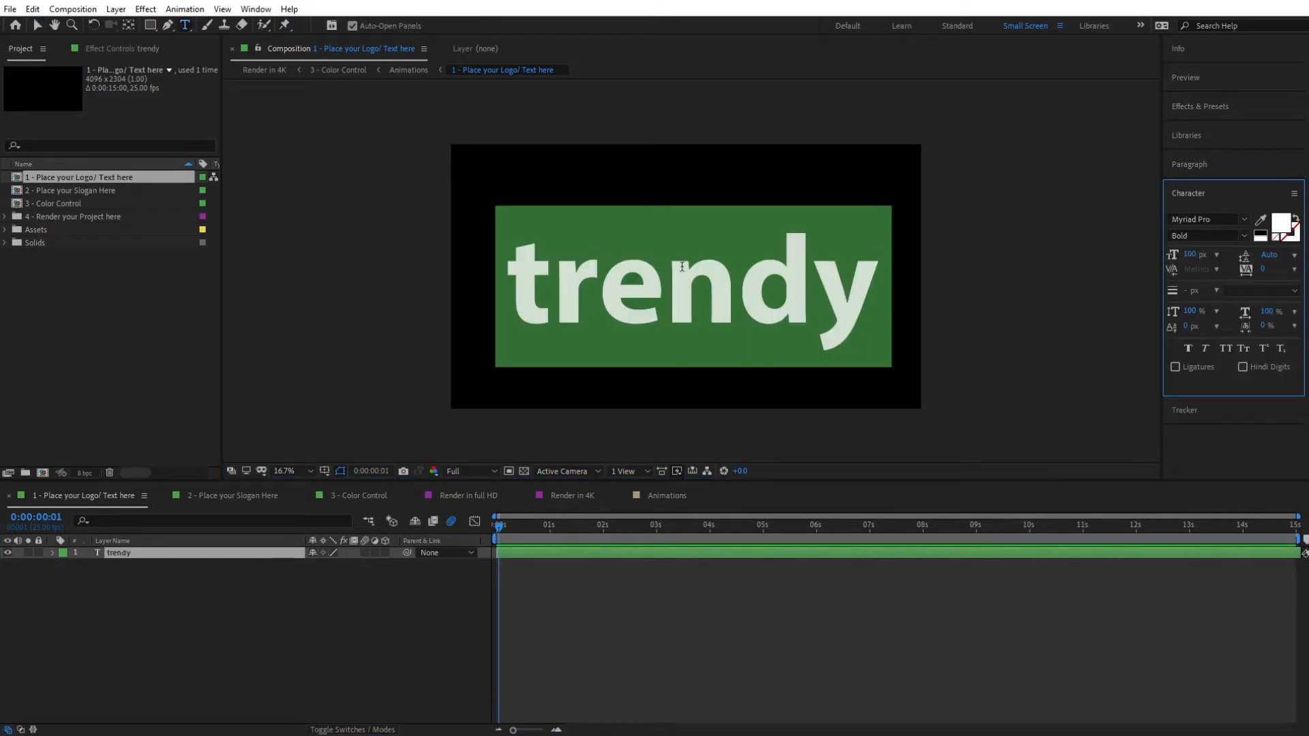
type("MY text")
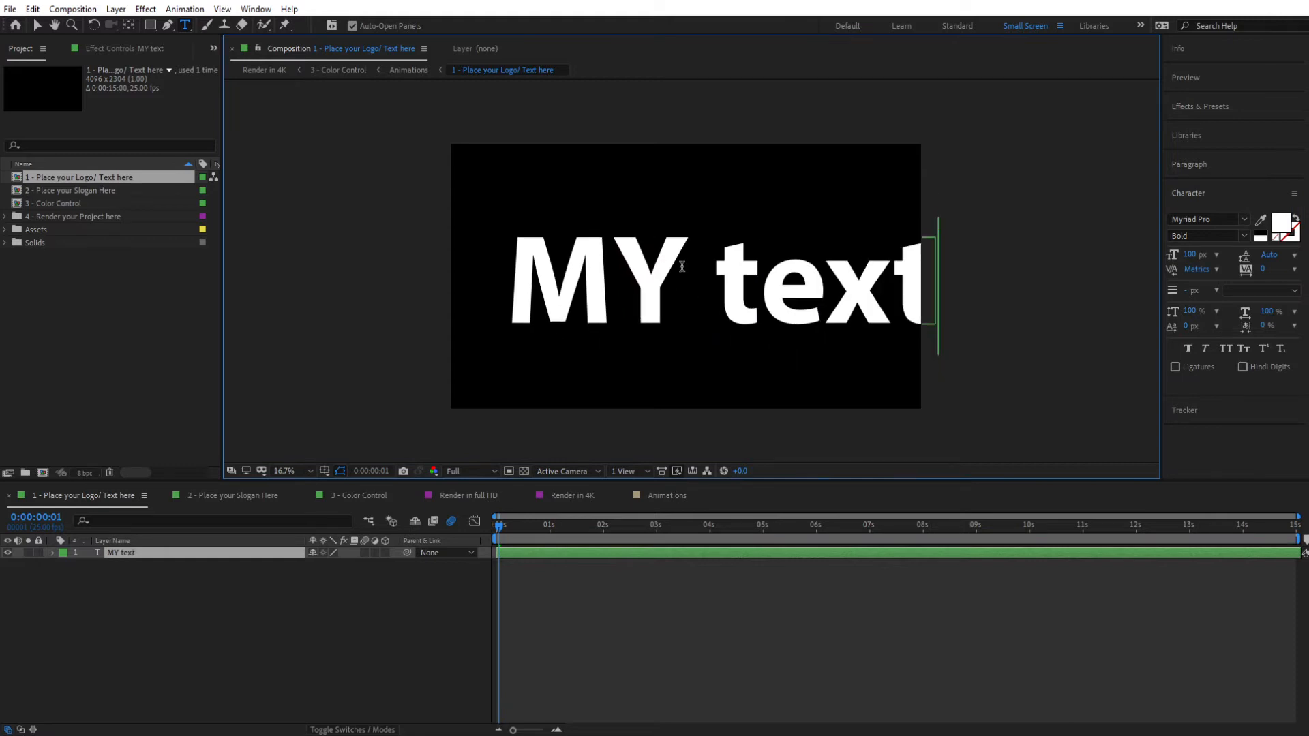
Step: Move the "MY text" text left to centre it in the frame, and hide its layer
key("ctrl+a")
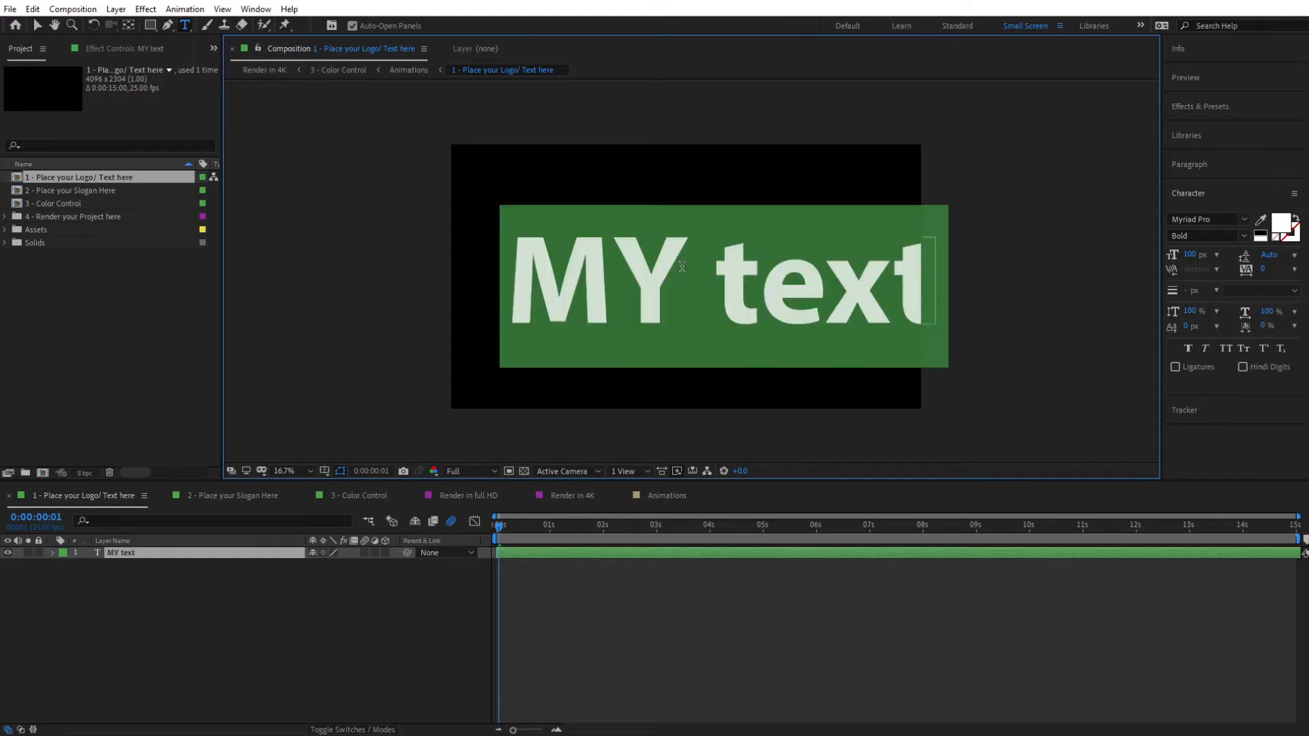
left_click_drag(750, 407, 714, 407)
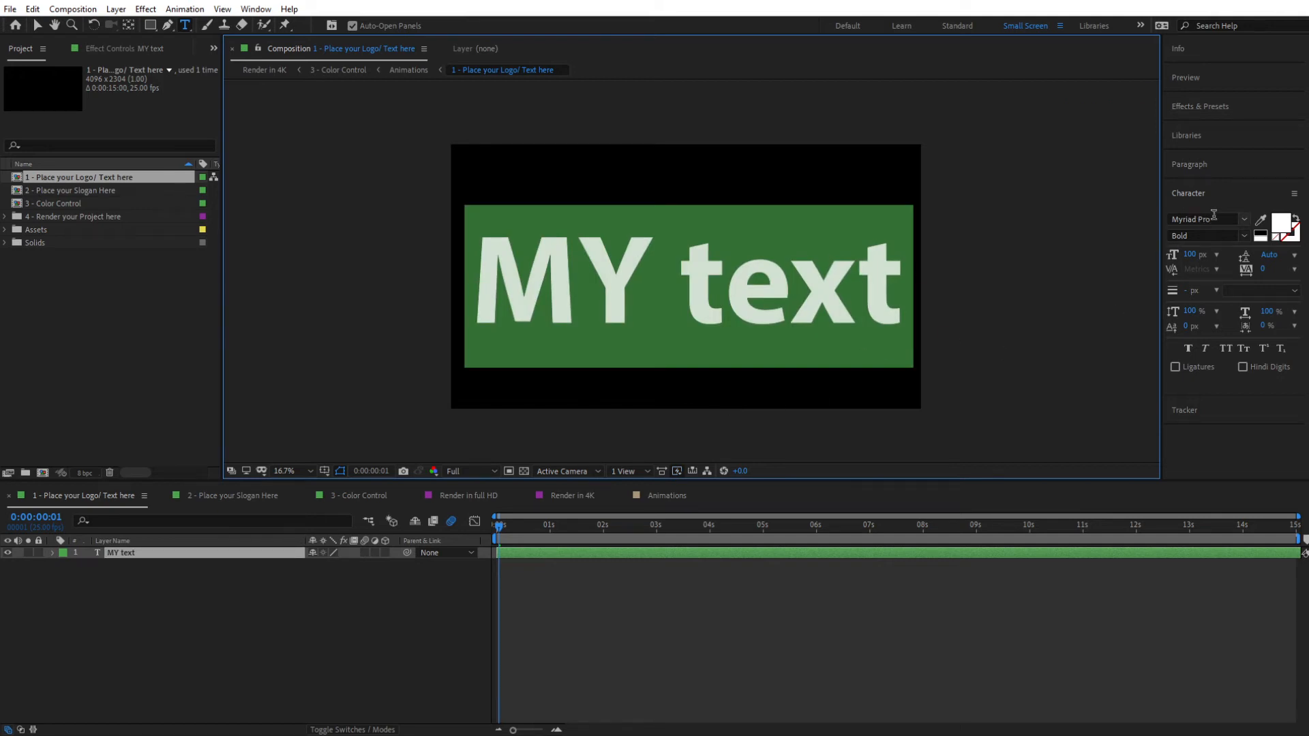
left_click(197, 665)
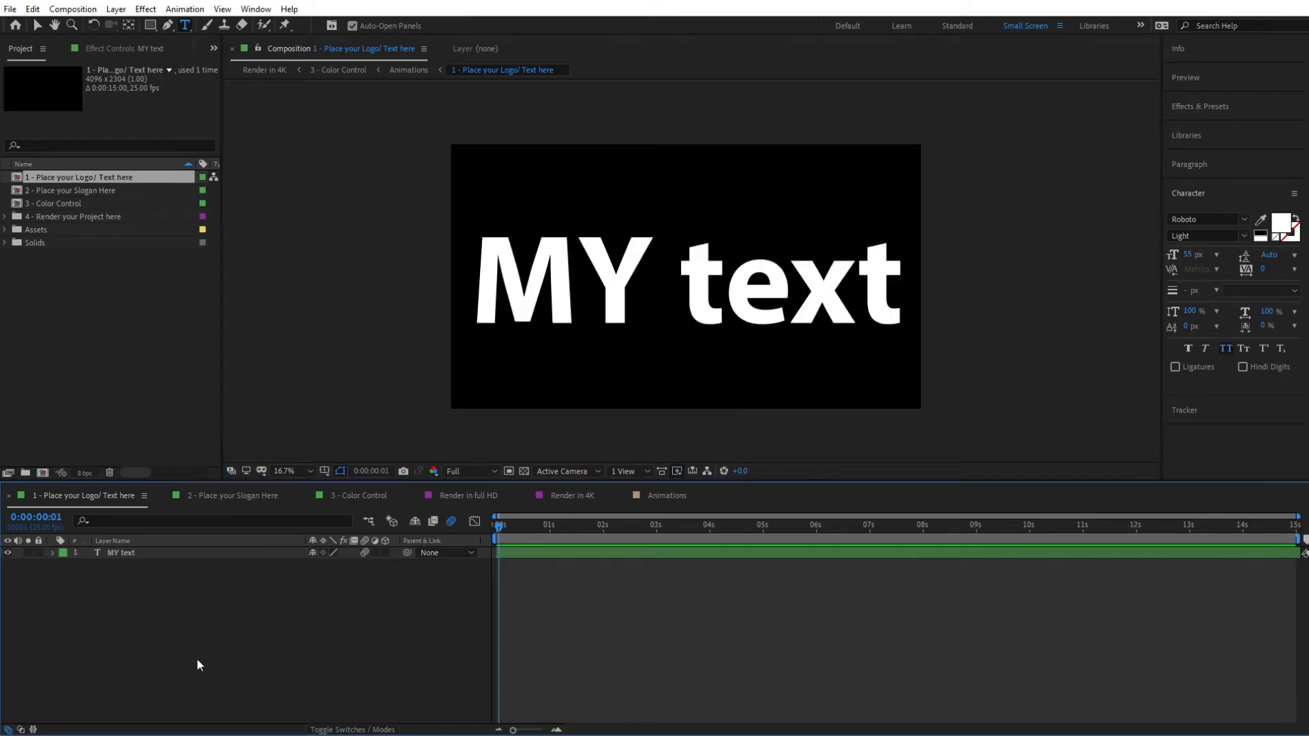
left_click(9, 552)
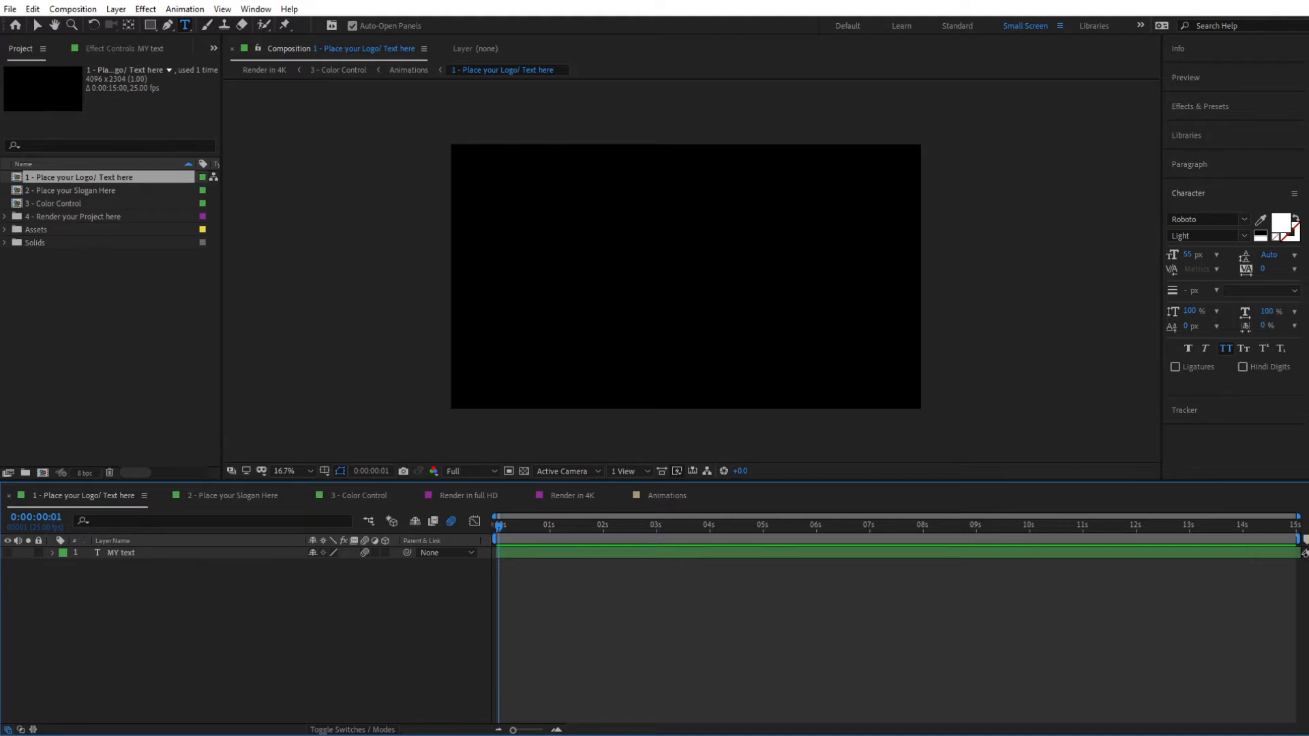
Step: Import "Neuronfx Logo - Icon.ai" as footage with merged layers and the simple-logo-42 preview MP3 from the Exports folder in File Explorer
key("alt+Tab")
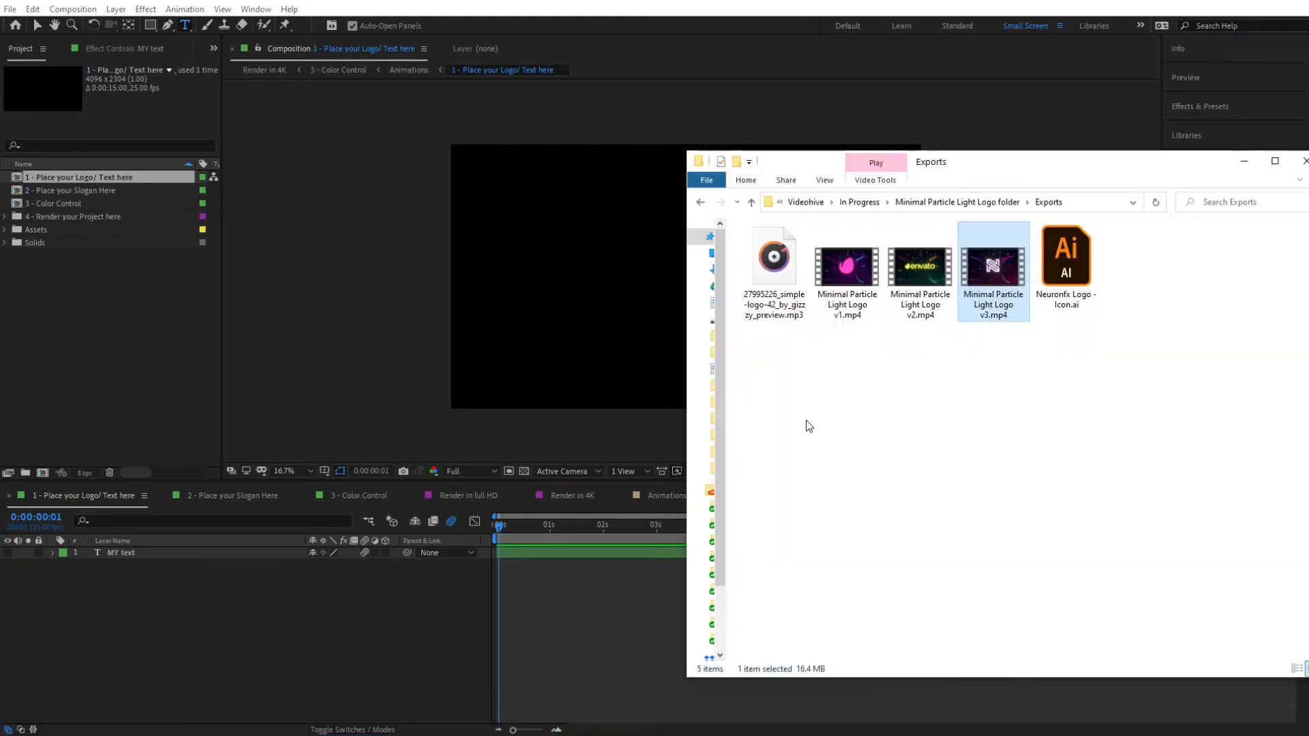
left_click(1065, 287)
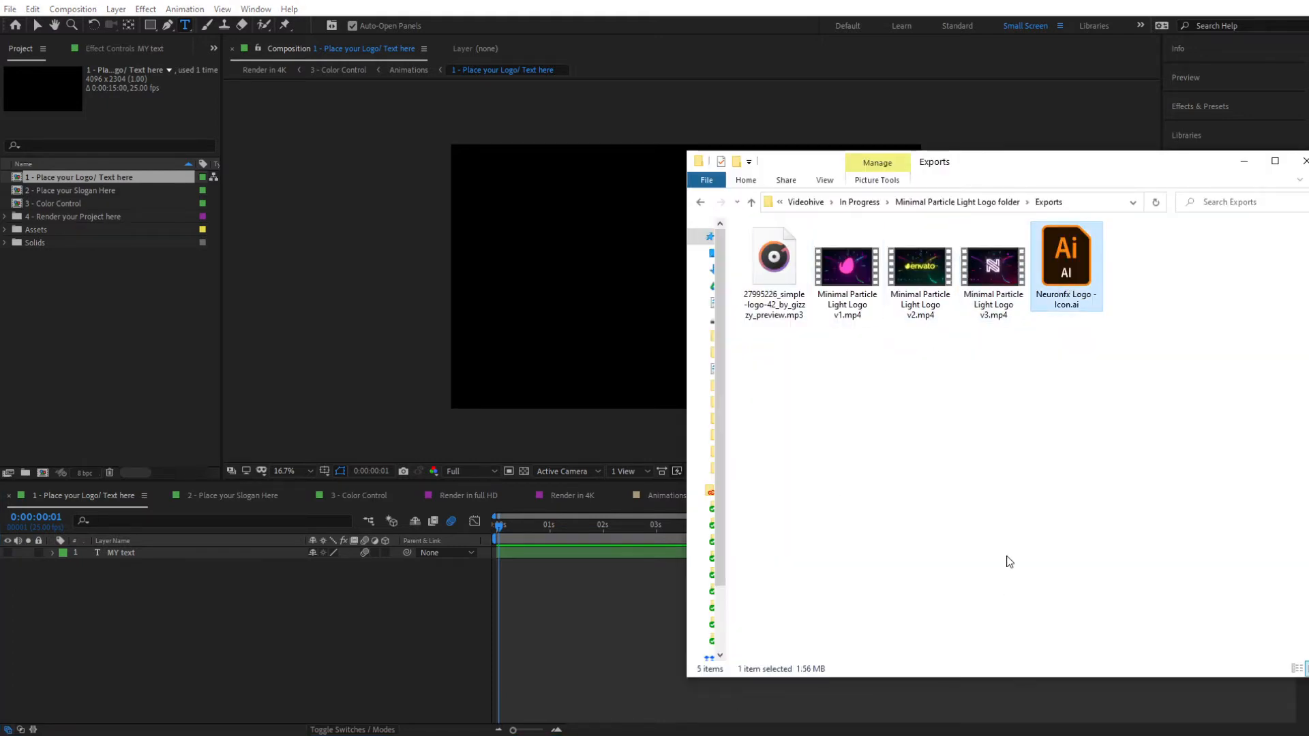
left_click_drag(1075, 269, 89, 336)
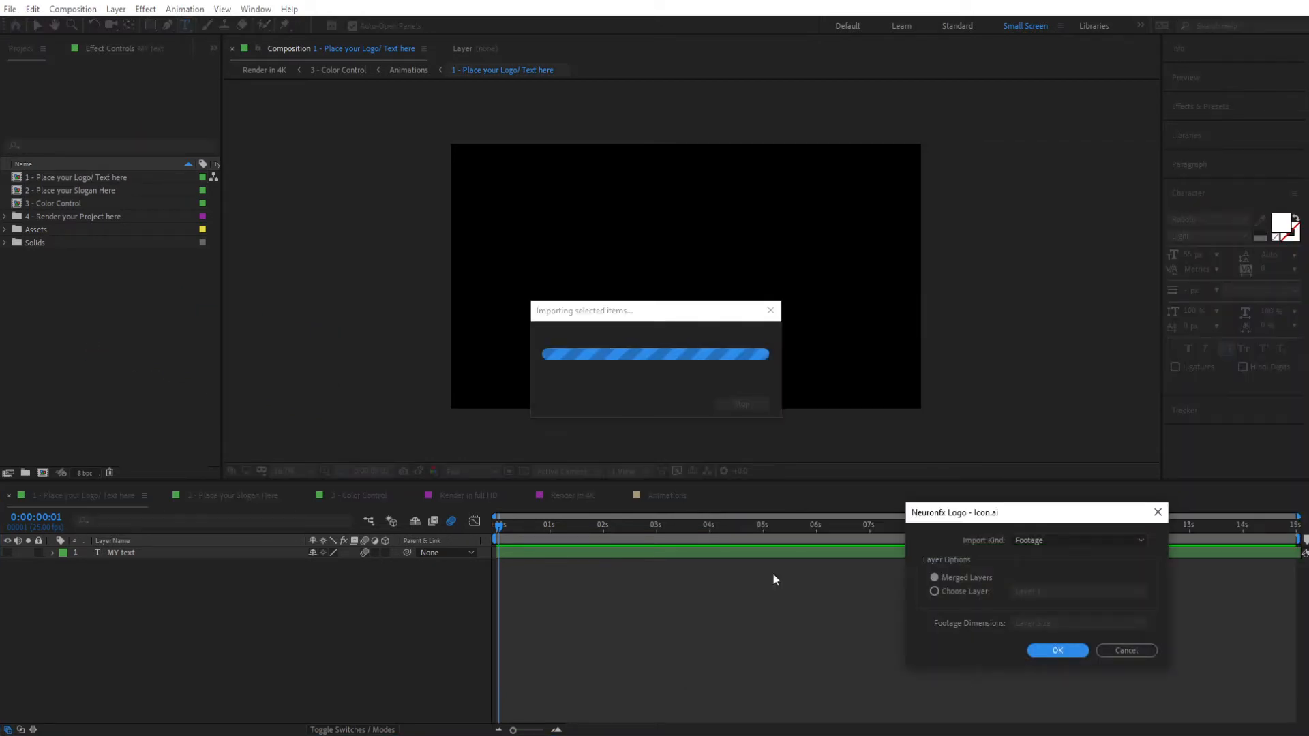
left_click(1057, 651)
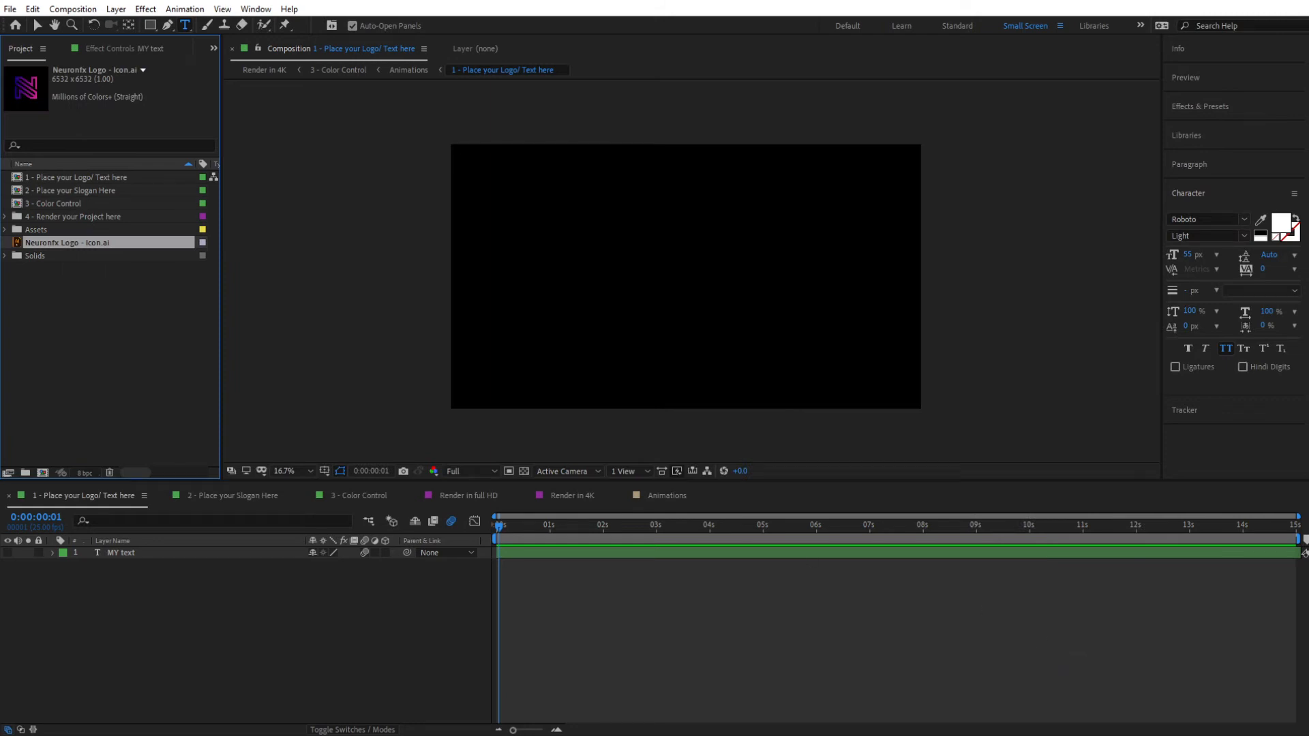
key("alt+Tab")
left_click_drag(775, 279, 101, 379)
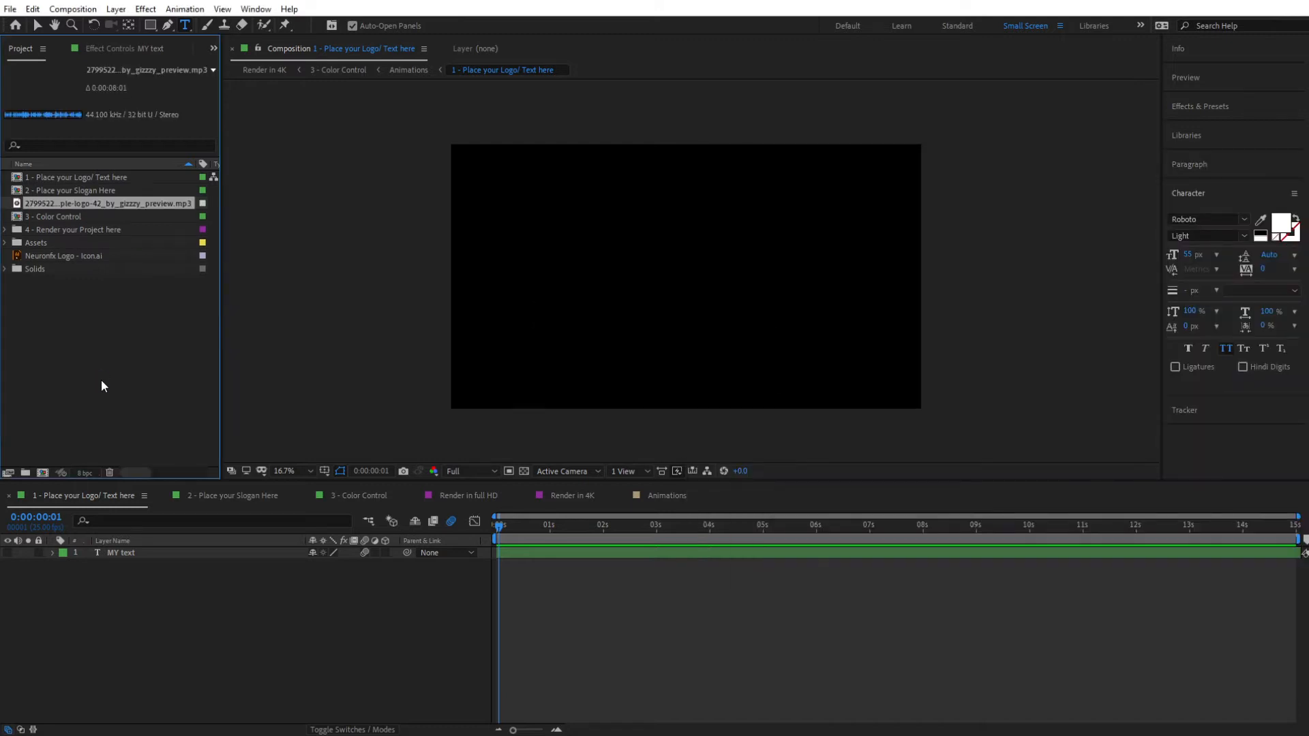
Step: Add the Neuronfx logo to the logo composition below the text layer and scale it to 63%
left_click(71, 178)
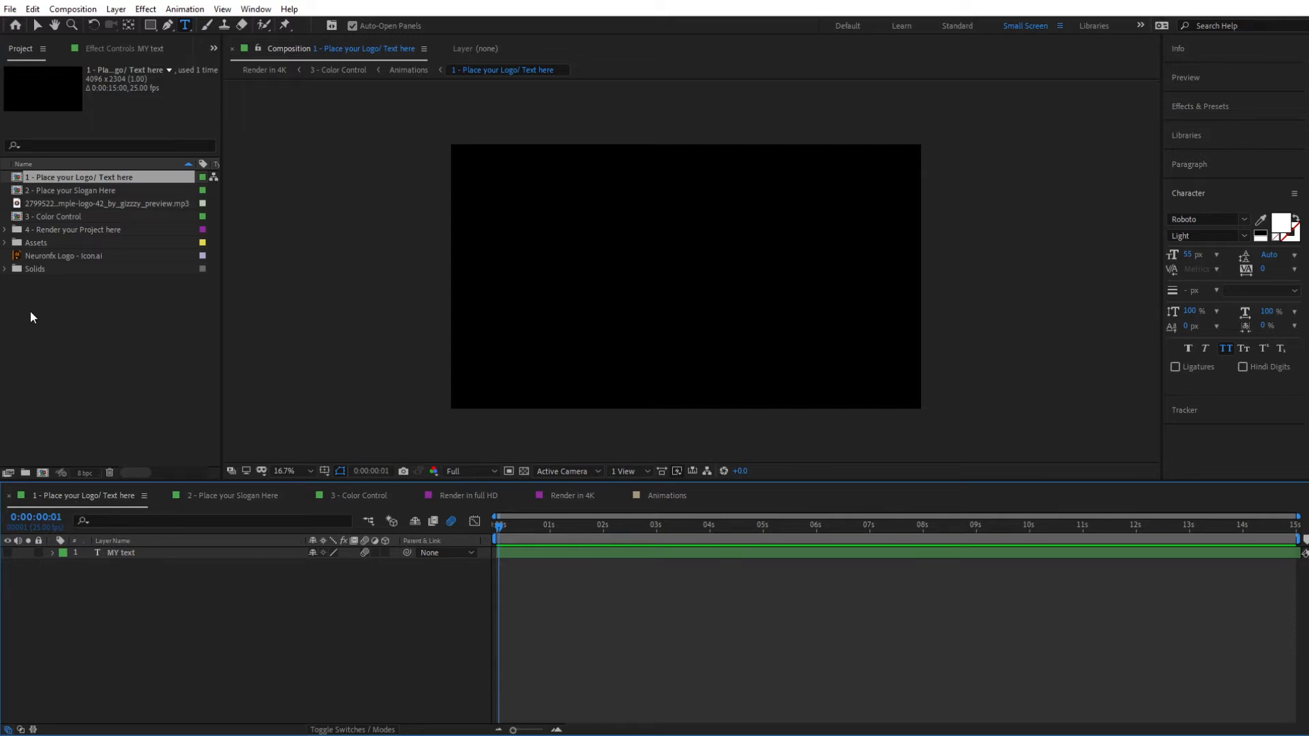
left_click_drag(45, 256, 125, 580)
key("s")
left_click_drag(330, 576, 305, 576)
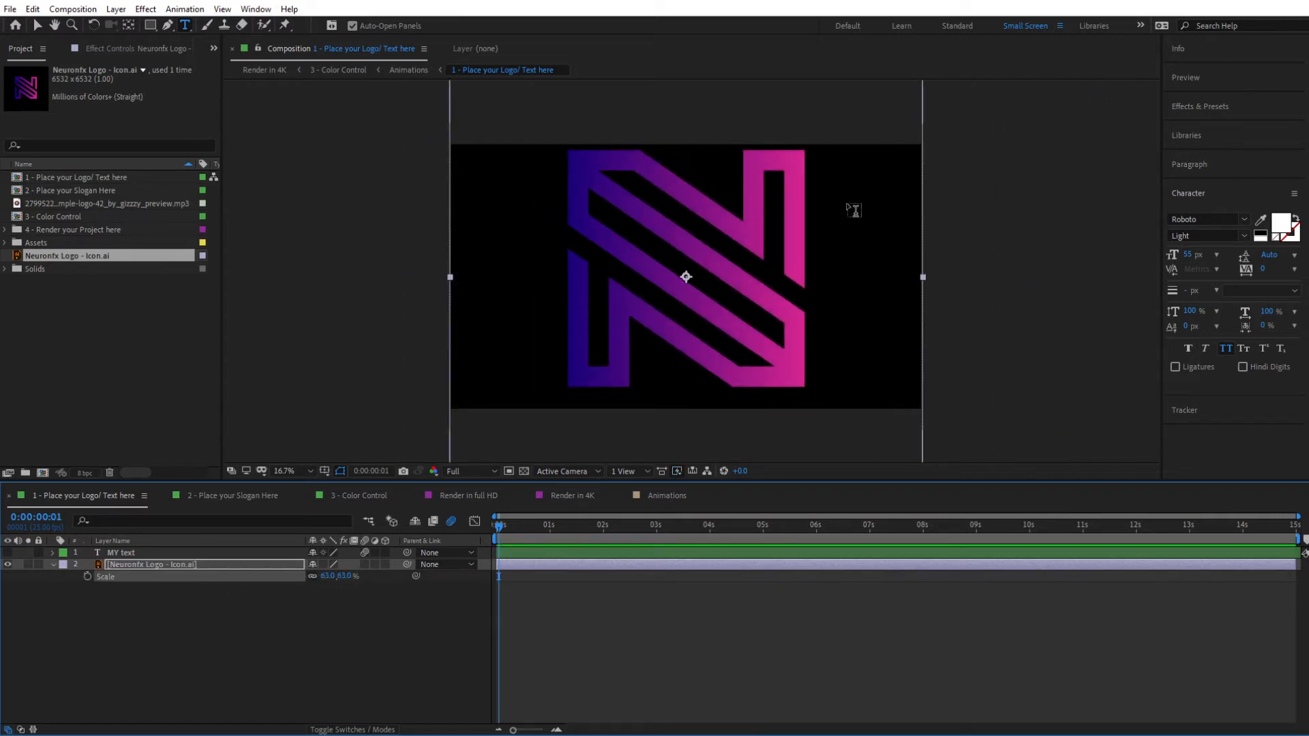
left_click(523, 471)
left_click(524, 471)
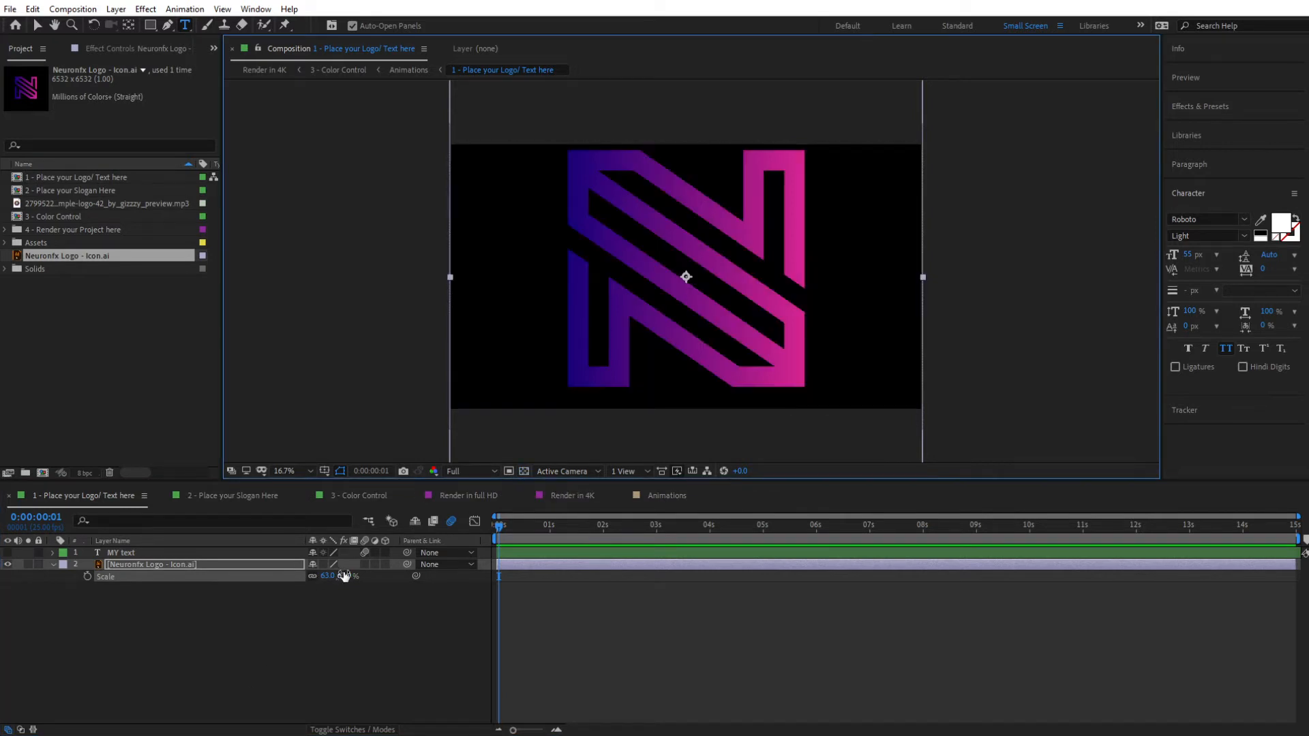
Step: Reduce the logo layer's scale to 55%
left_click_drag(345, 576, 341, 576)
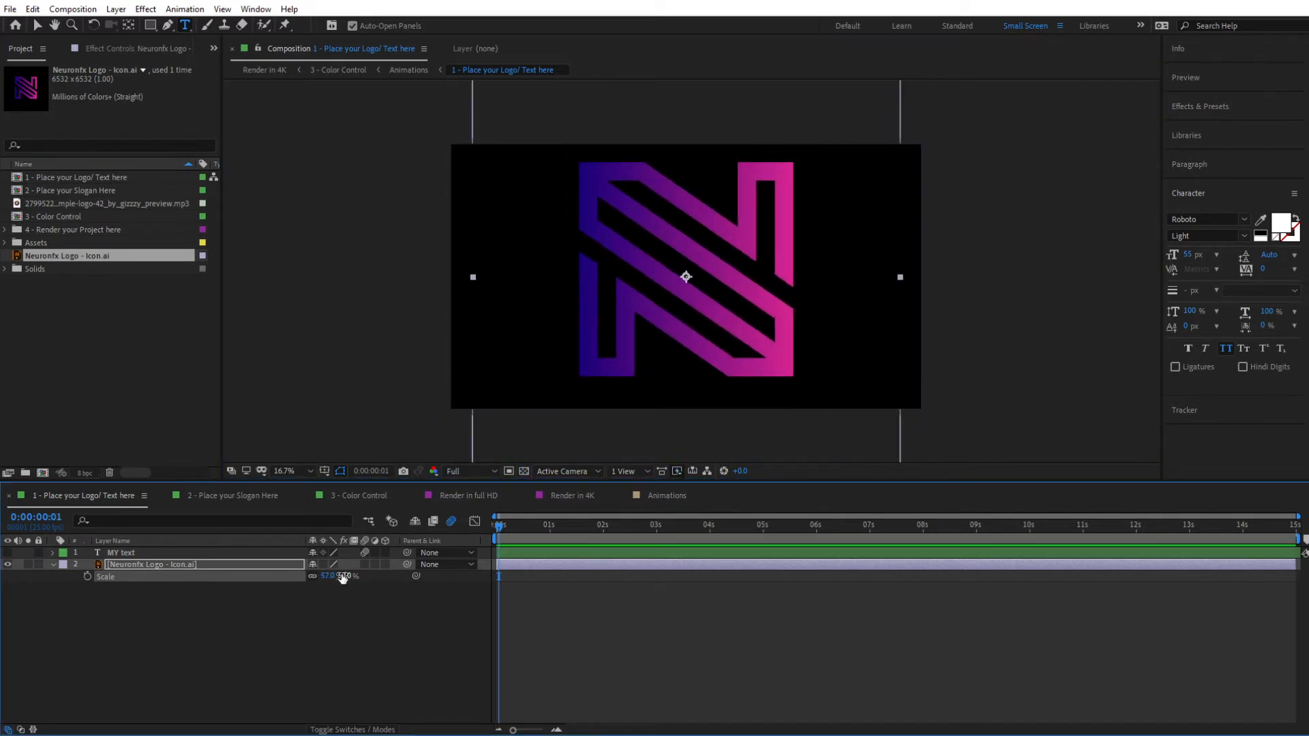
left_click(345, 576)
type("55")
key("Return")
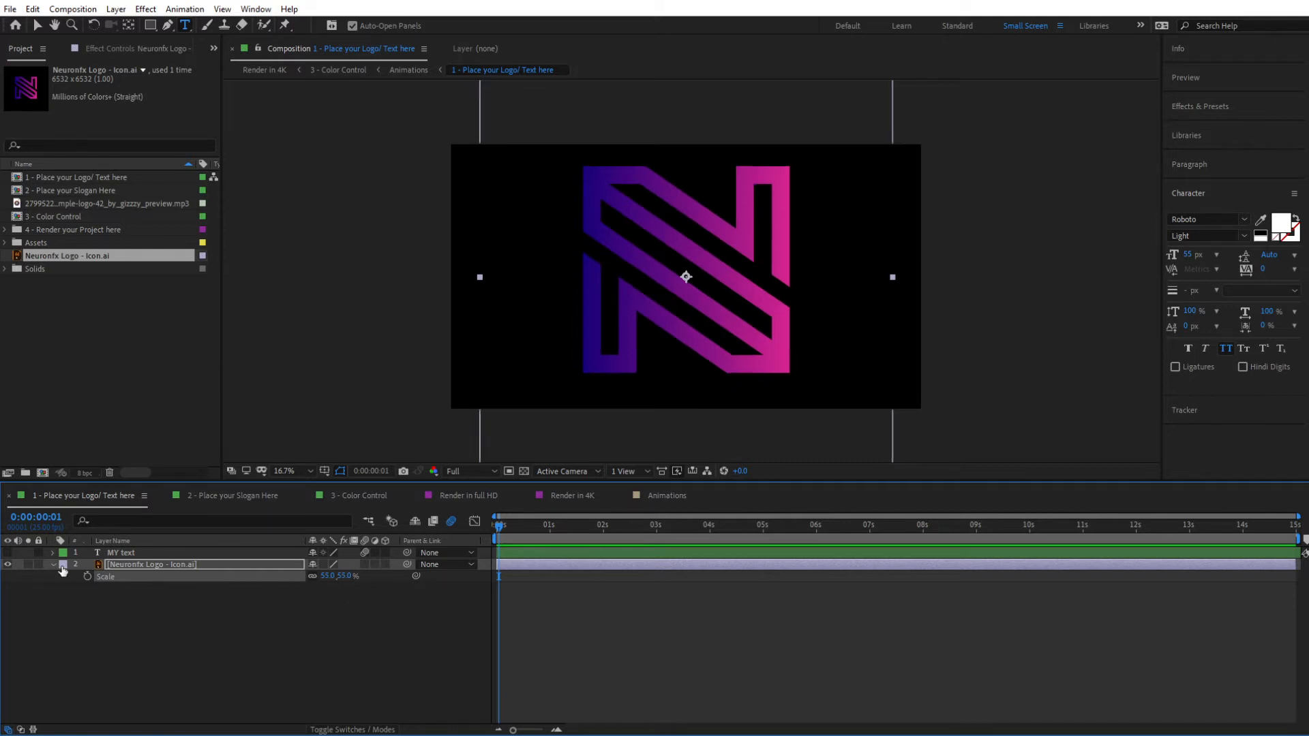
key("s")
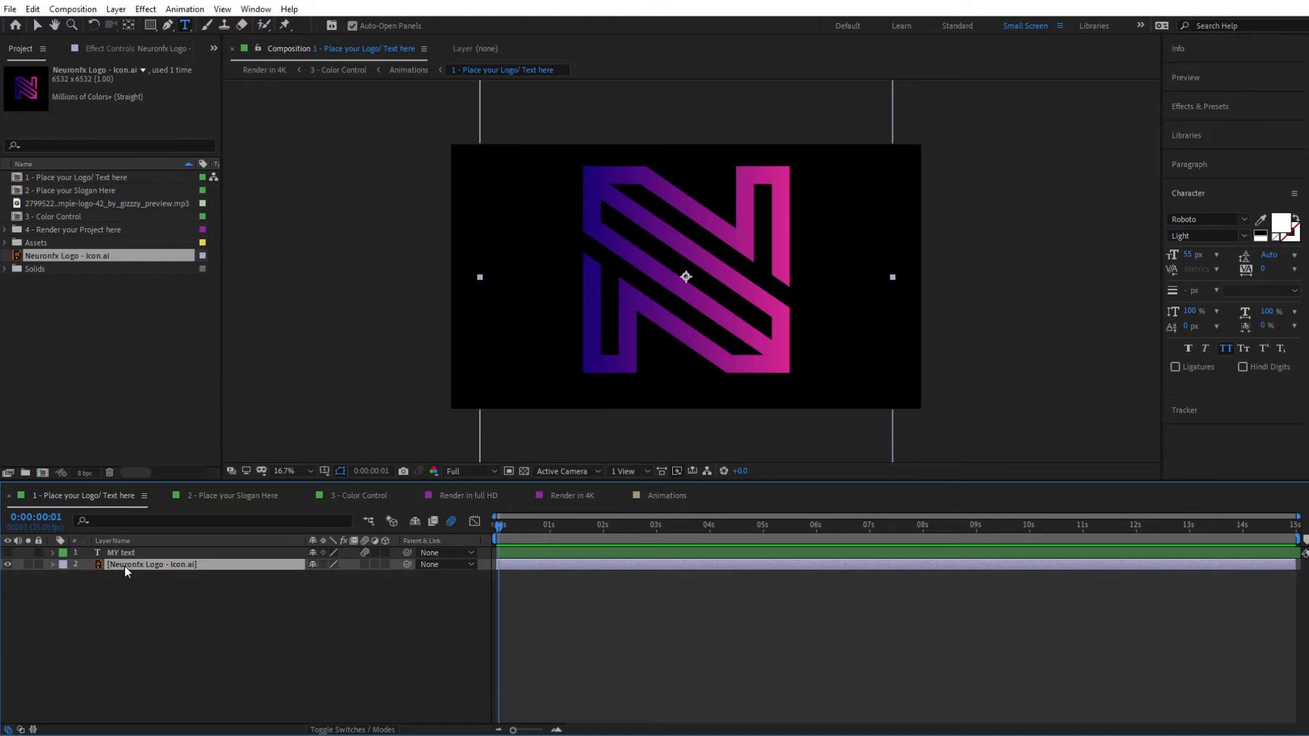
Step: Set the logo layer's scale to 63% and shift the logo slightly down in the frame
key("s")
left_click_drag(346, 579, 353, 576)
key("v")
left_click_drag(733, 267, 734, 278)
left_click(315, 635)
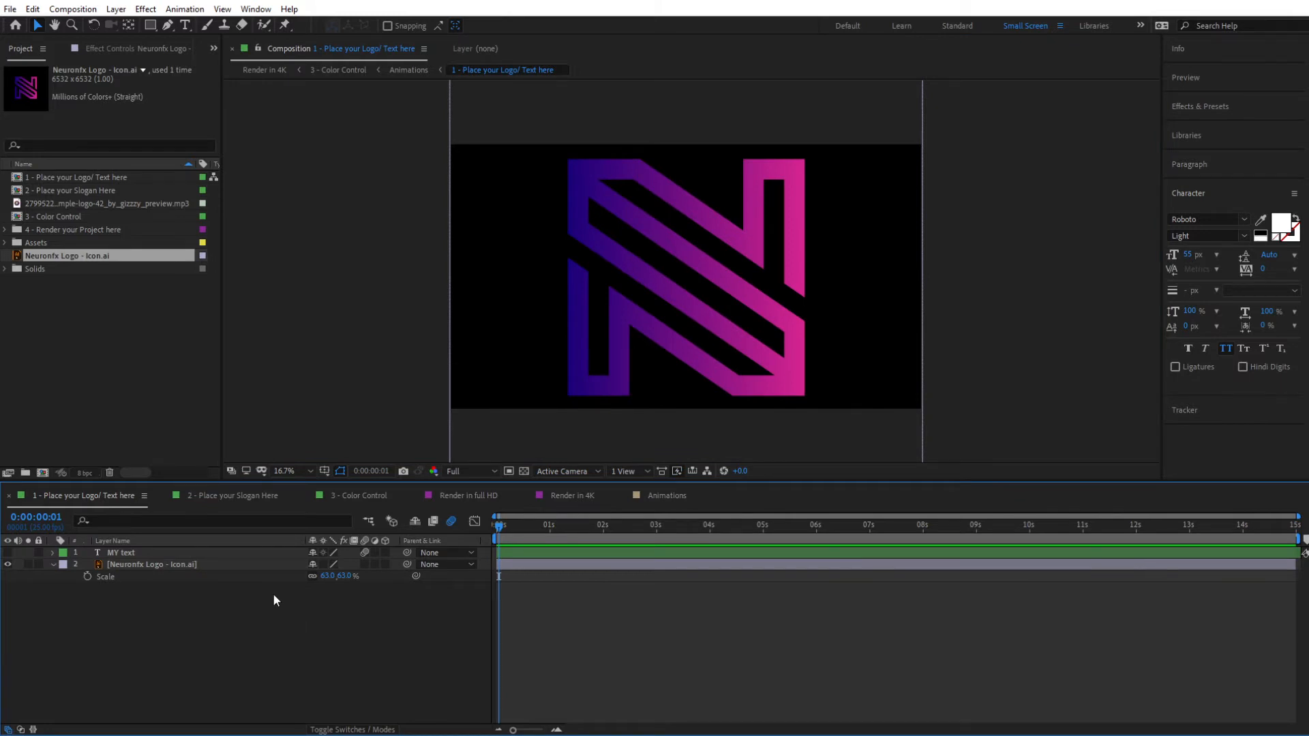
Step: In the "2 - Place your Slogan Here" composition, go to 0:00:01:22 and replace the slogan text with "designed by neuronfx"
left_click(229, 495)
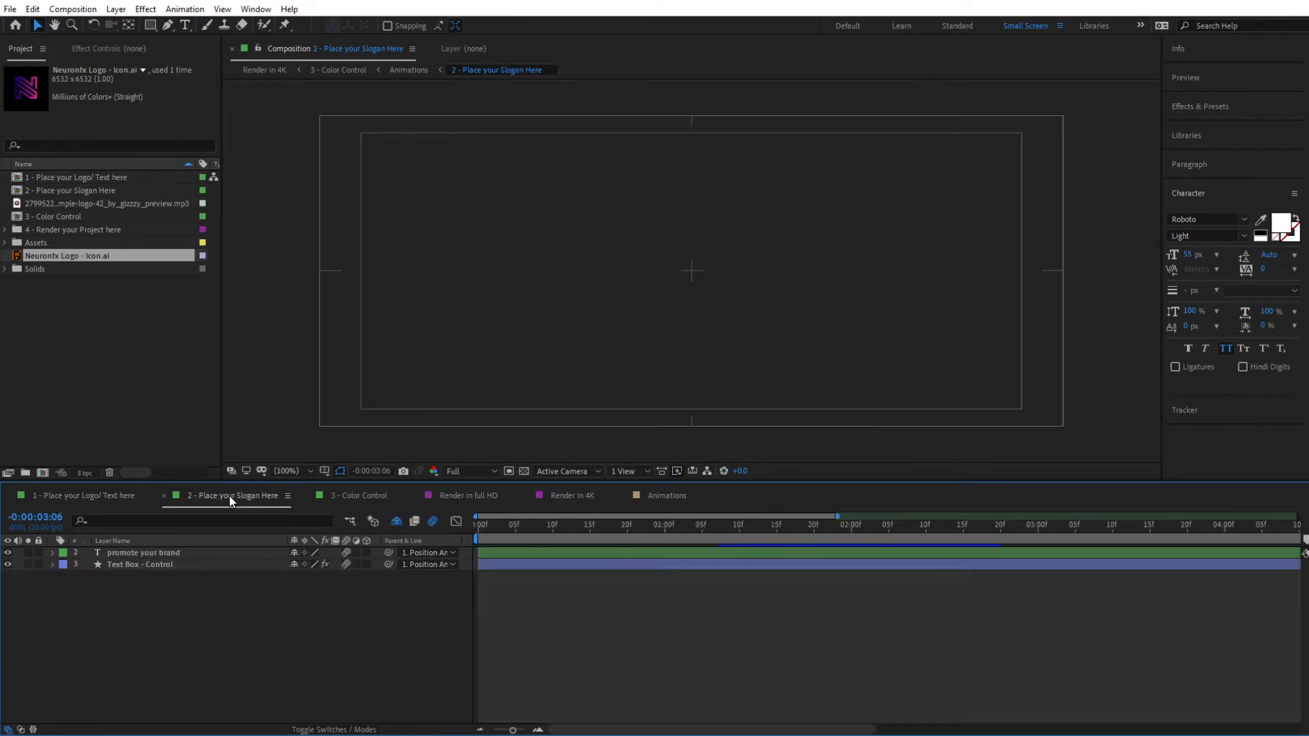
left_click(63, 192)
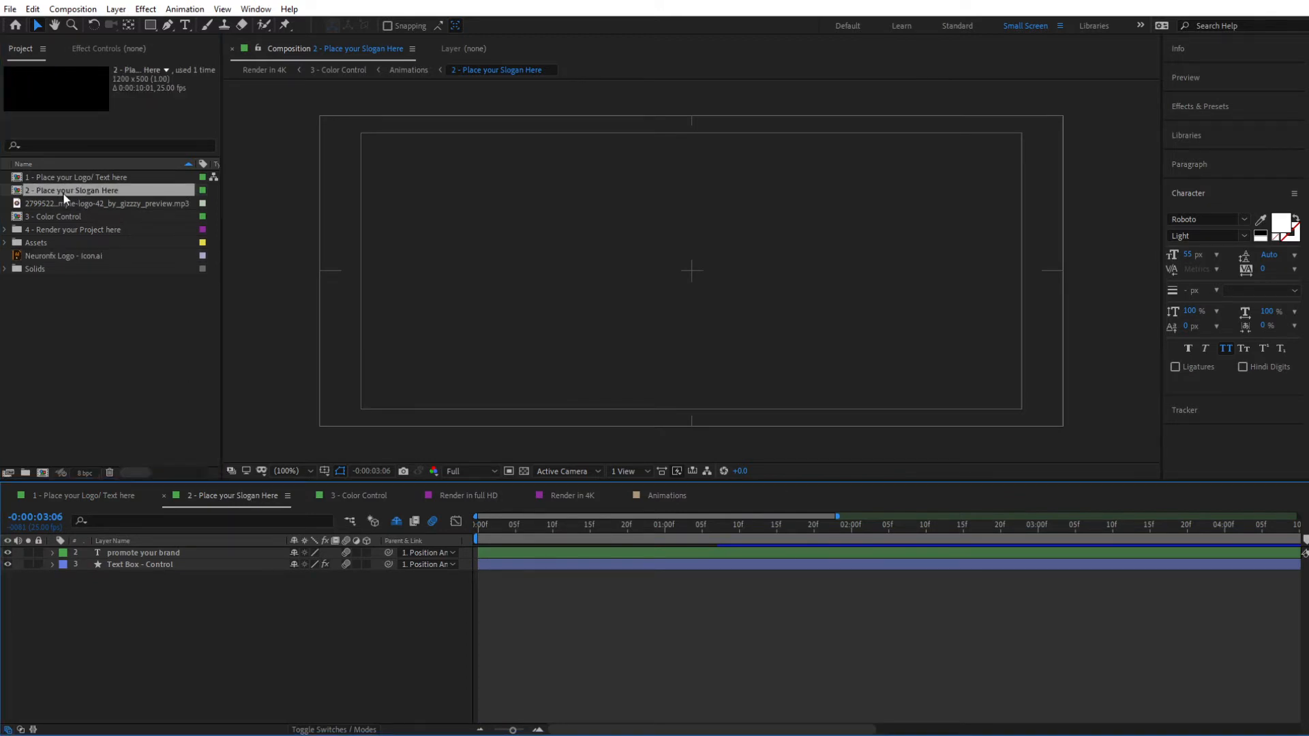
left_click_drag(575, 535, 828, 525)
double_click(668, 208)
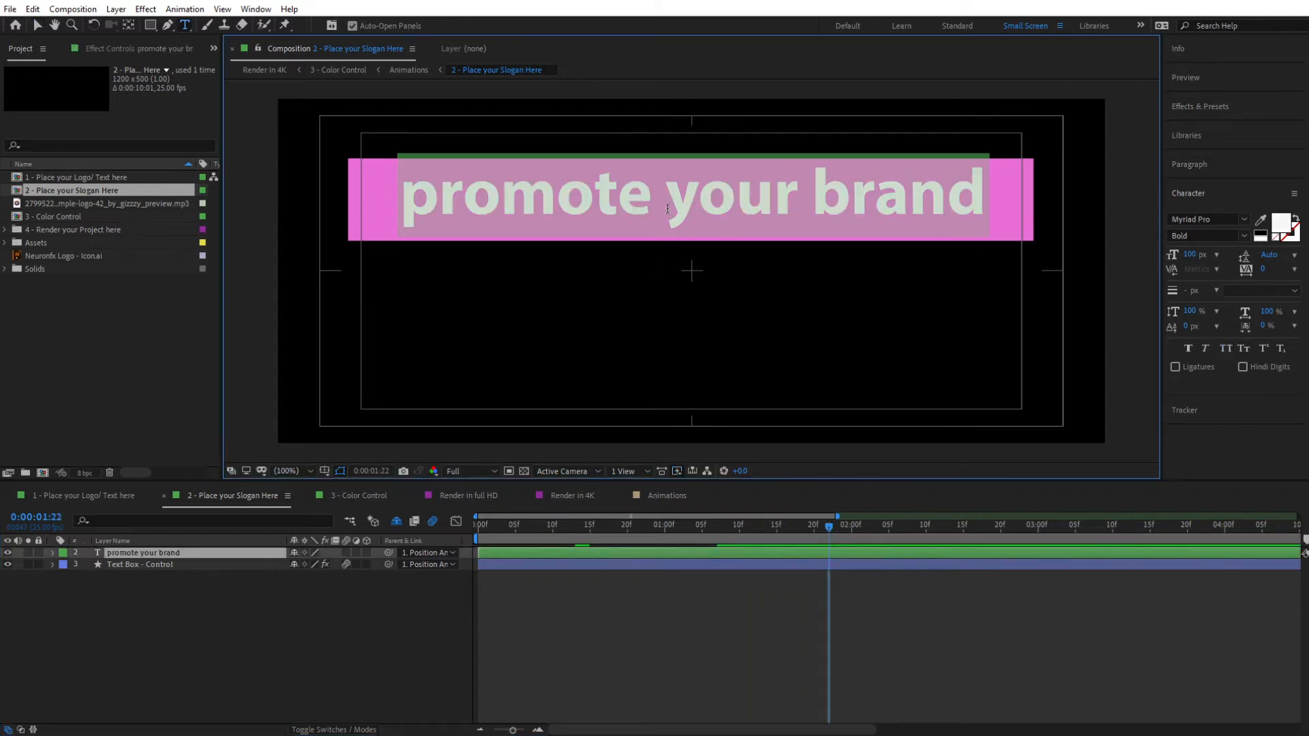
type("designed by ne")
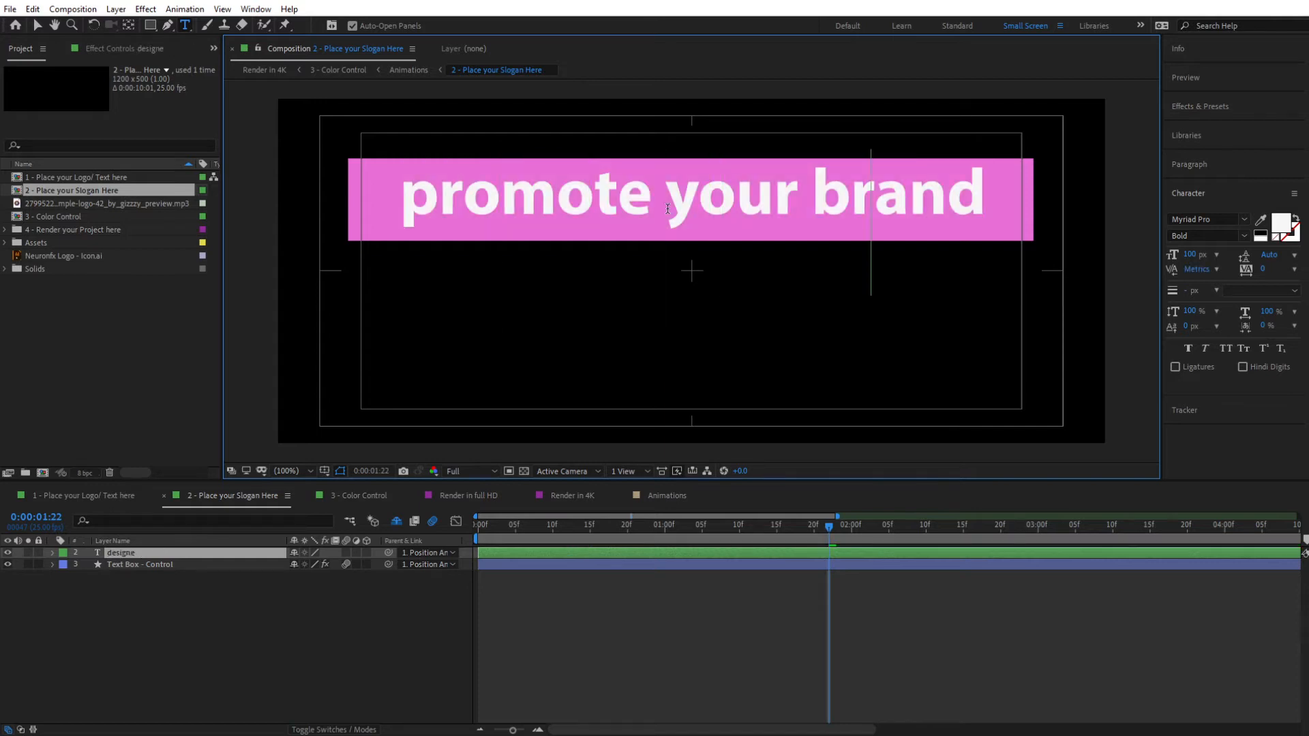
type("uronfx")
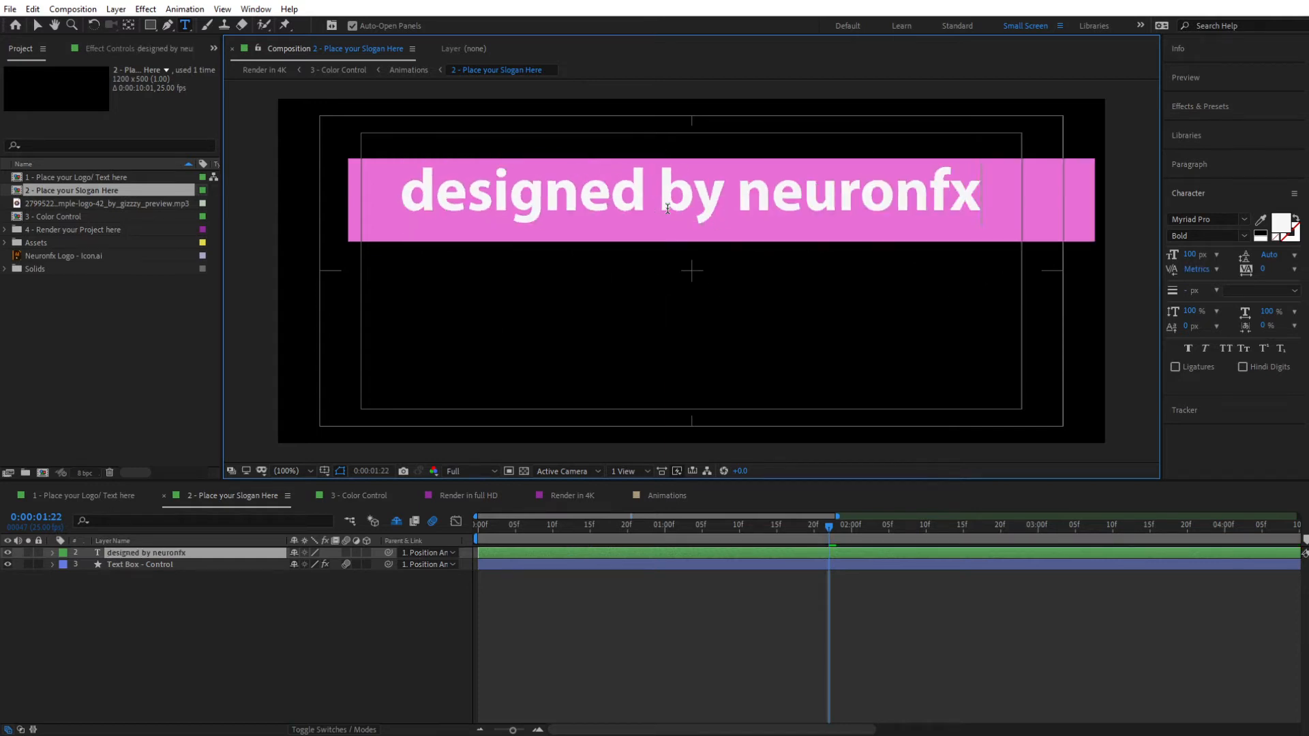
Step: Set the font style of the word "designed" in the slogan to Regular
key("ctrl+a")
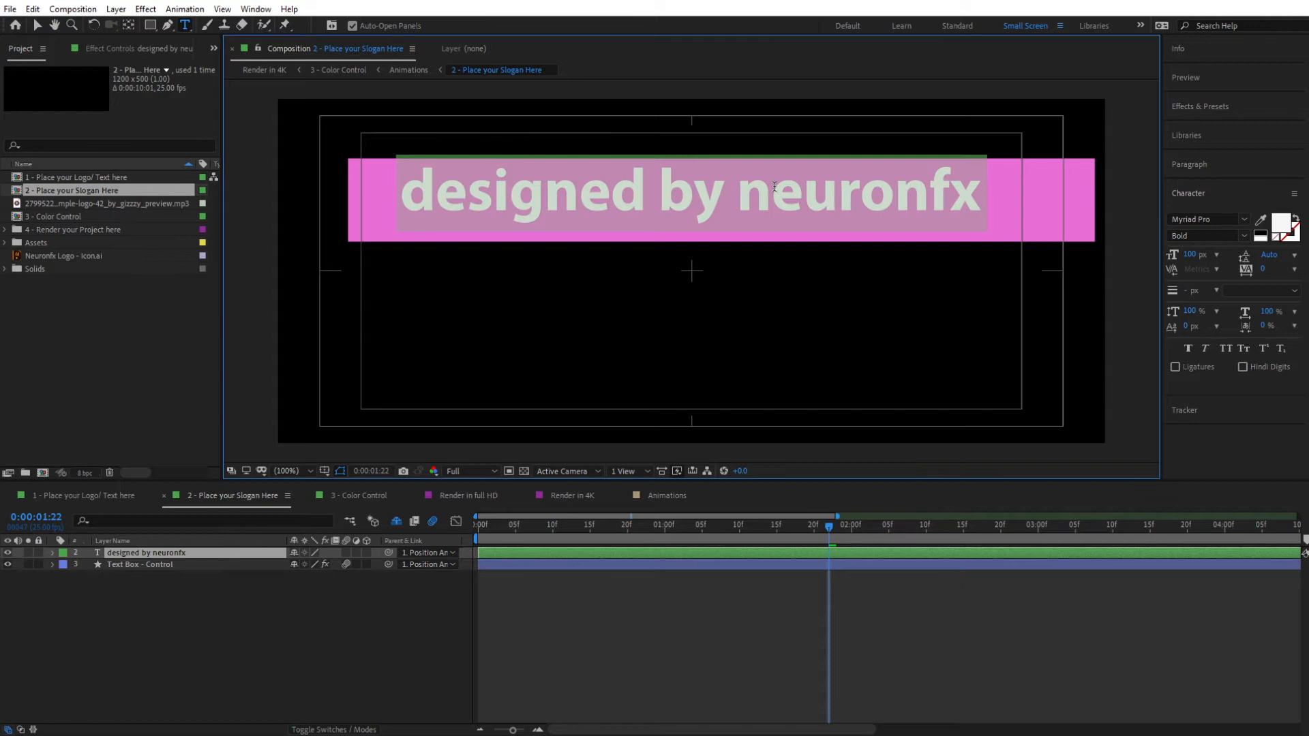
left_click(659, 203)
left_click(642, 194)
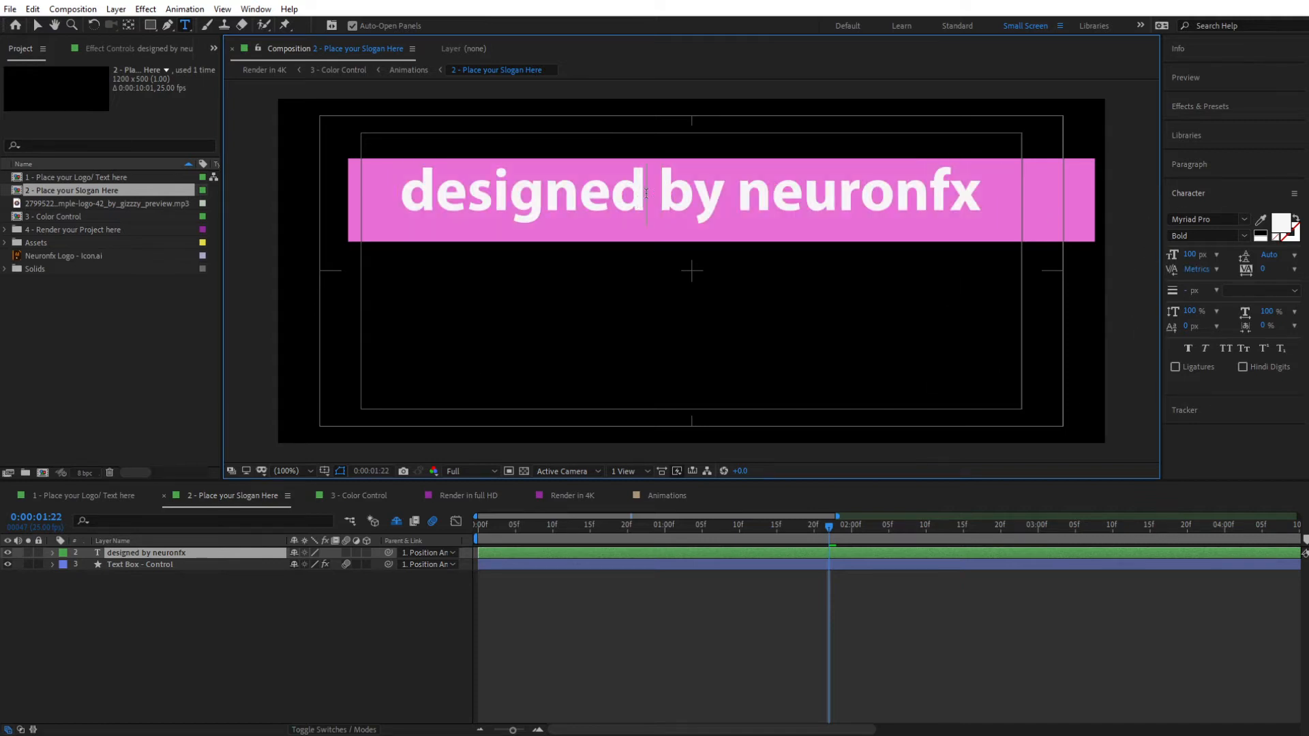
left_click_drag(646, 194, 402, 194)
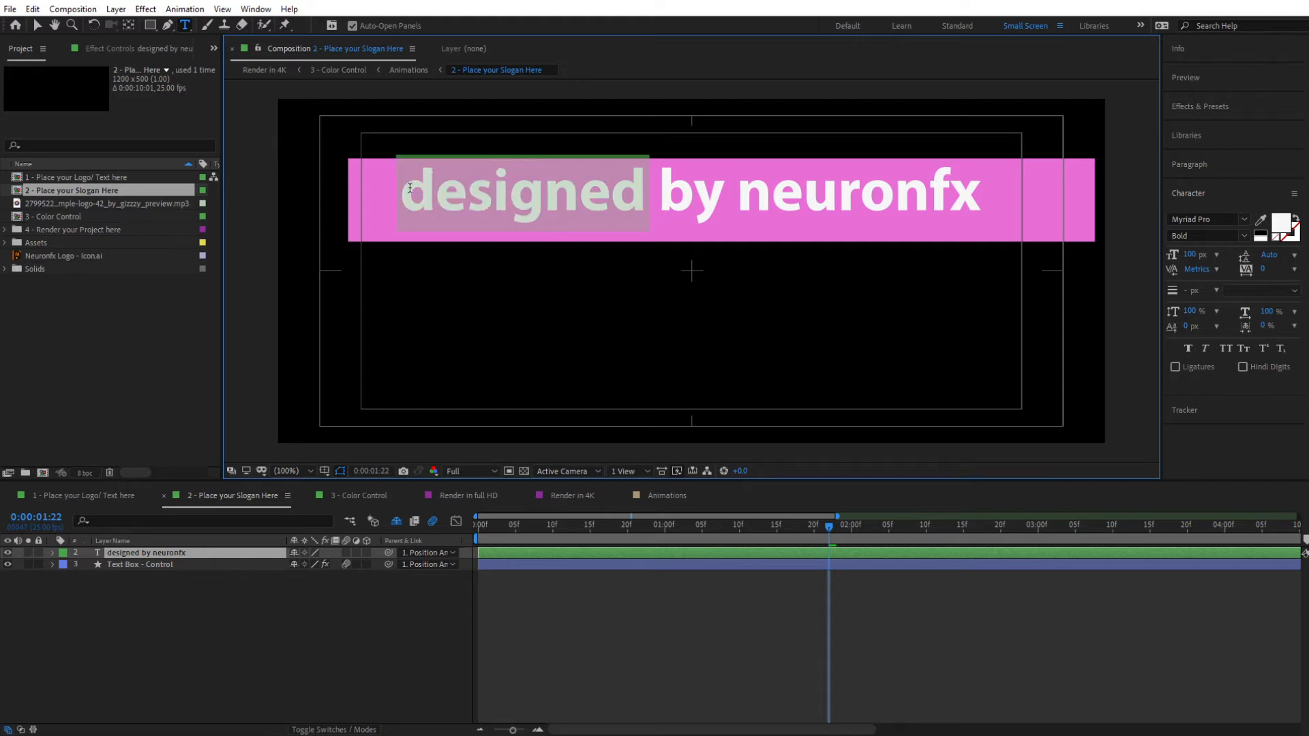
left_click(1242, 234)
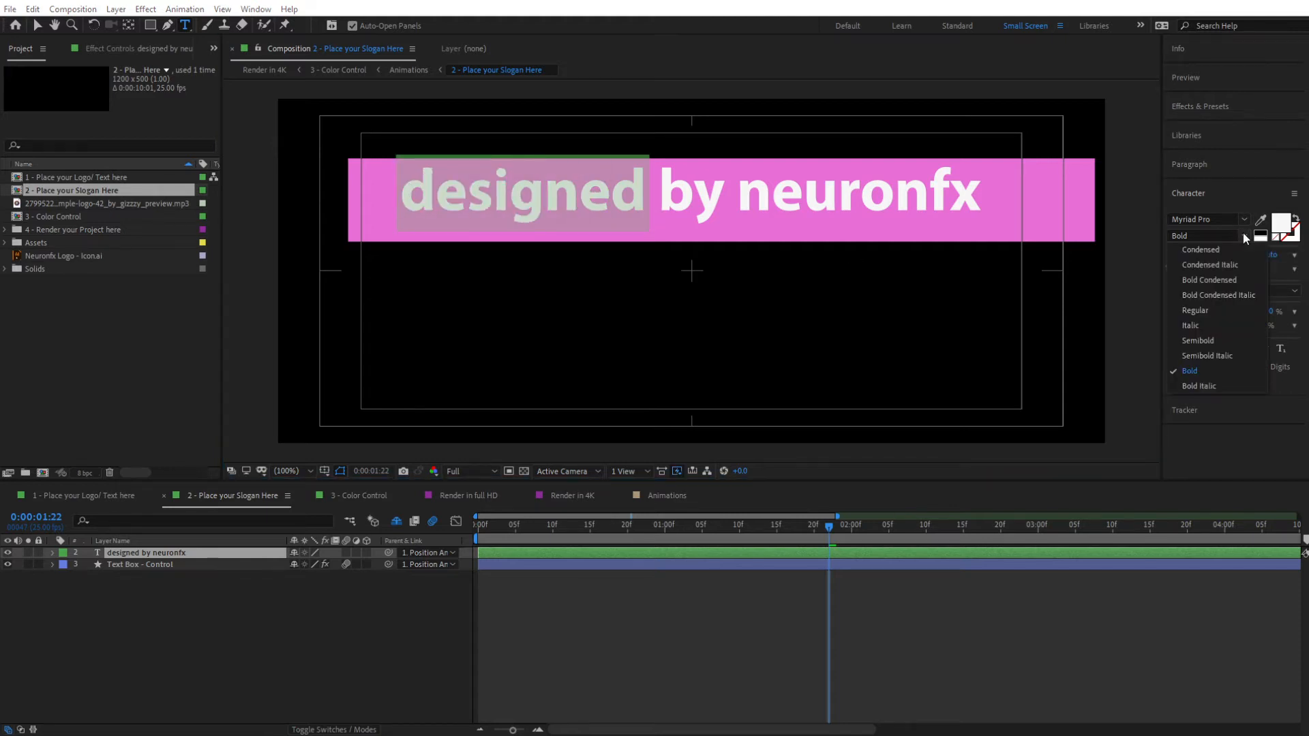
left_click(1197, 310)
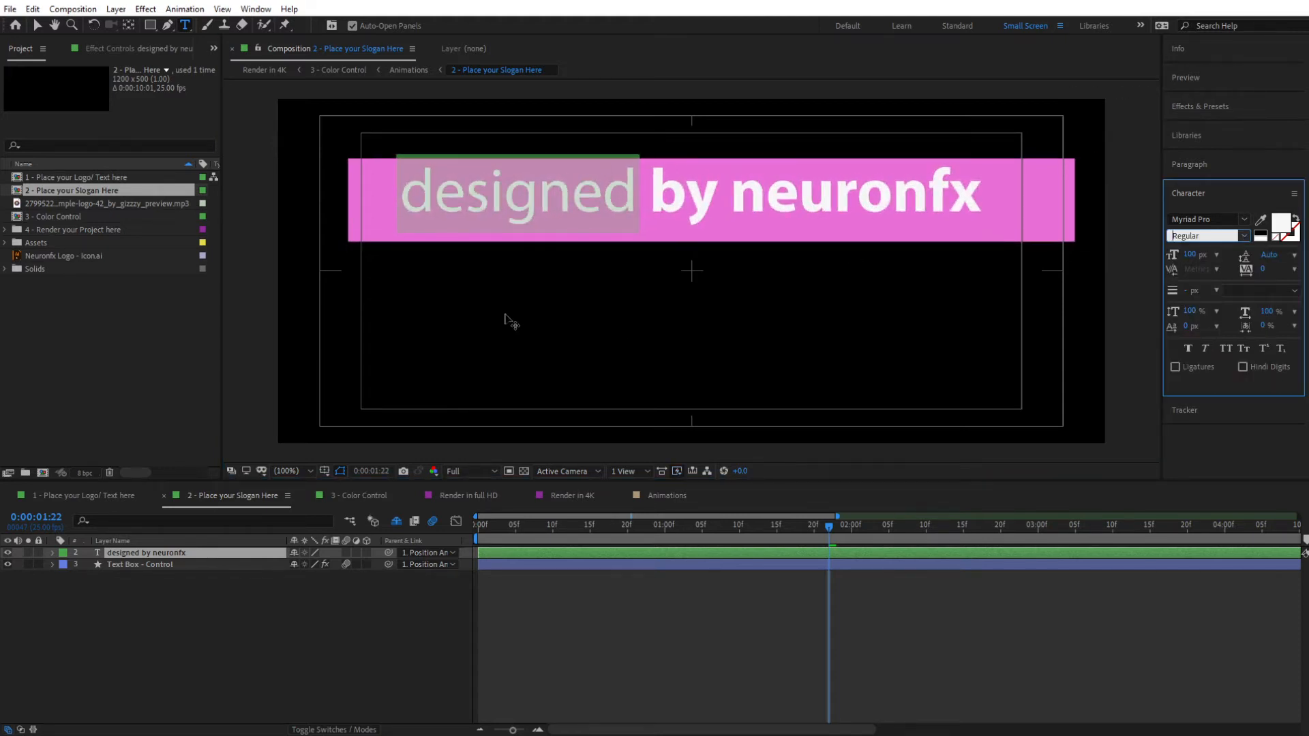
left_click(173, 715)
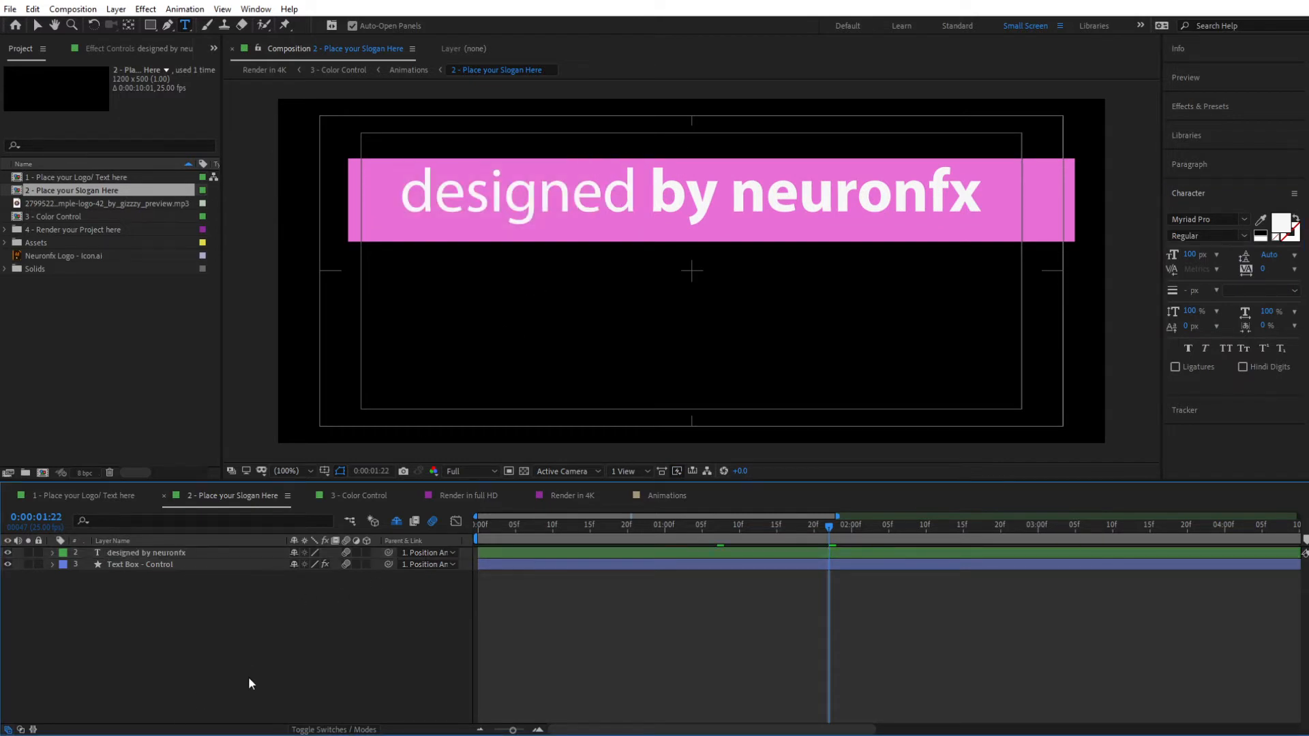
Step: Turn off the coloured box behind the slogan with the Box On/Off effect of the "Text Box - Control" layer
left_click(131, 566)
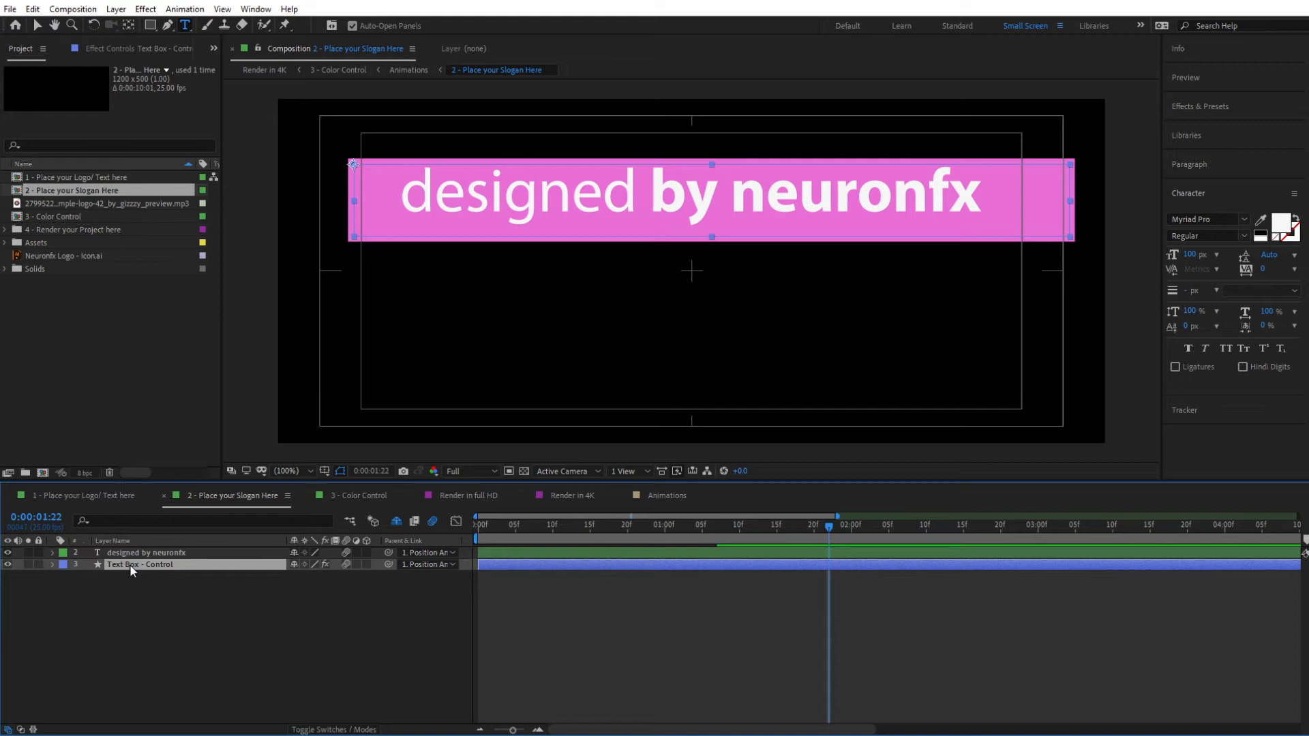
left_click(109, 48)
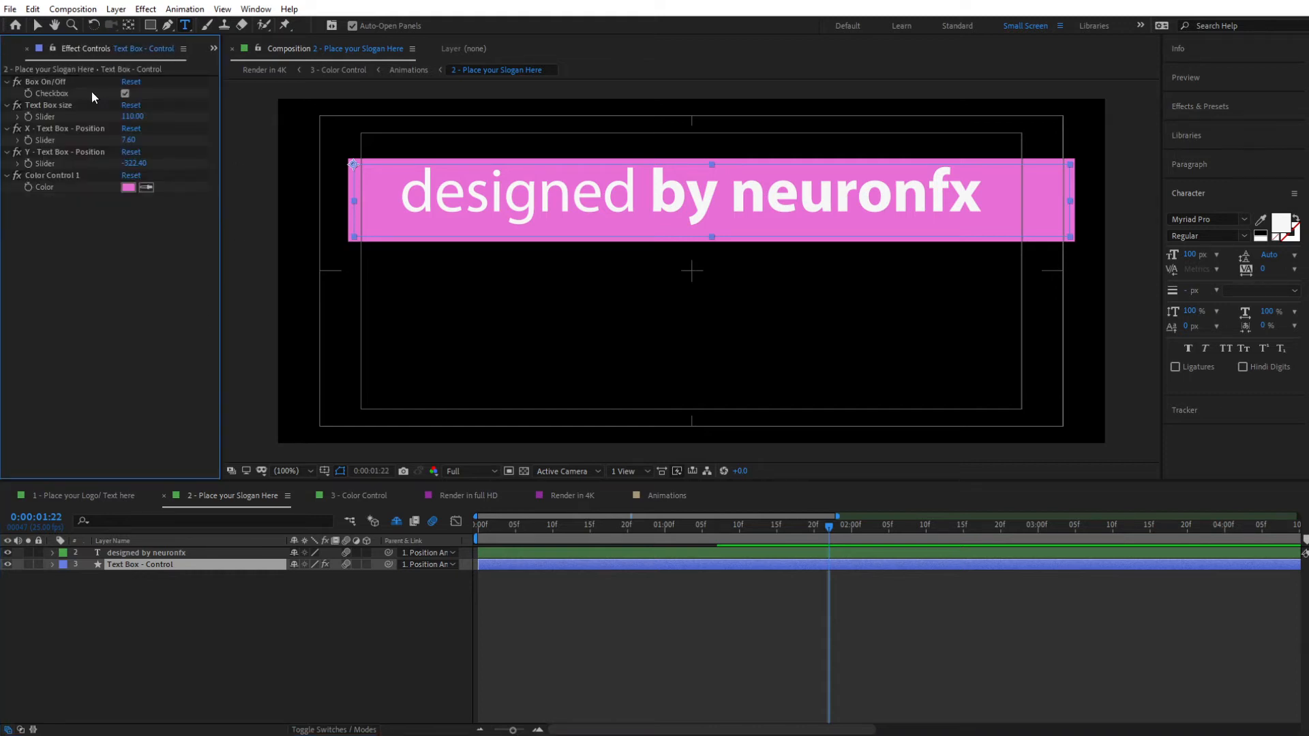
left_click(125, 93)
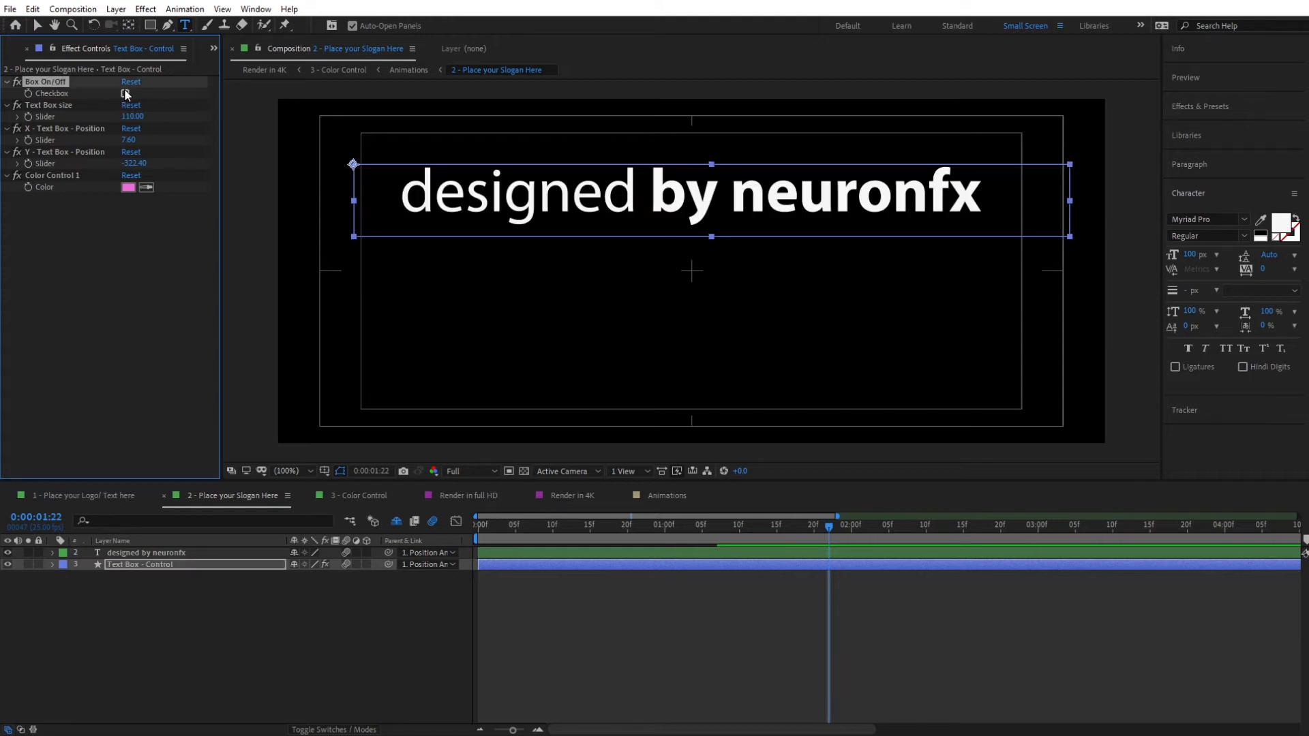
Step: With the slogan's box switched back on, set its Text Box size to 100, X position to 25.60 and Y position to -323.40
left_click(71, 107)
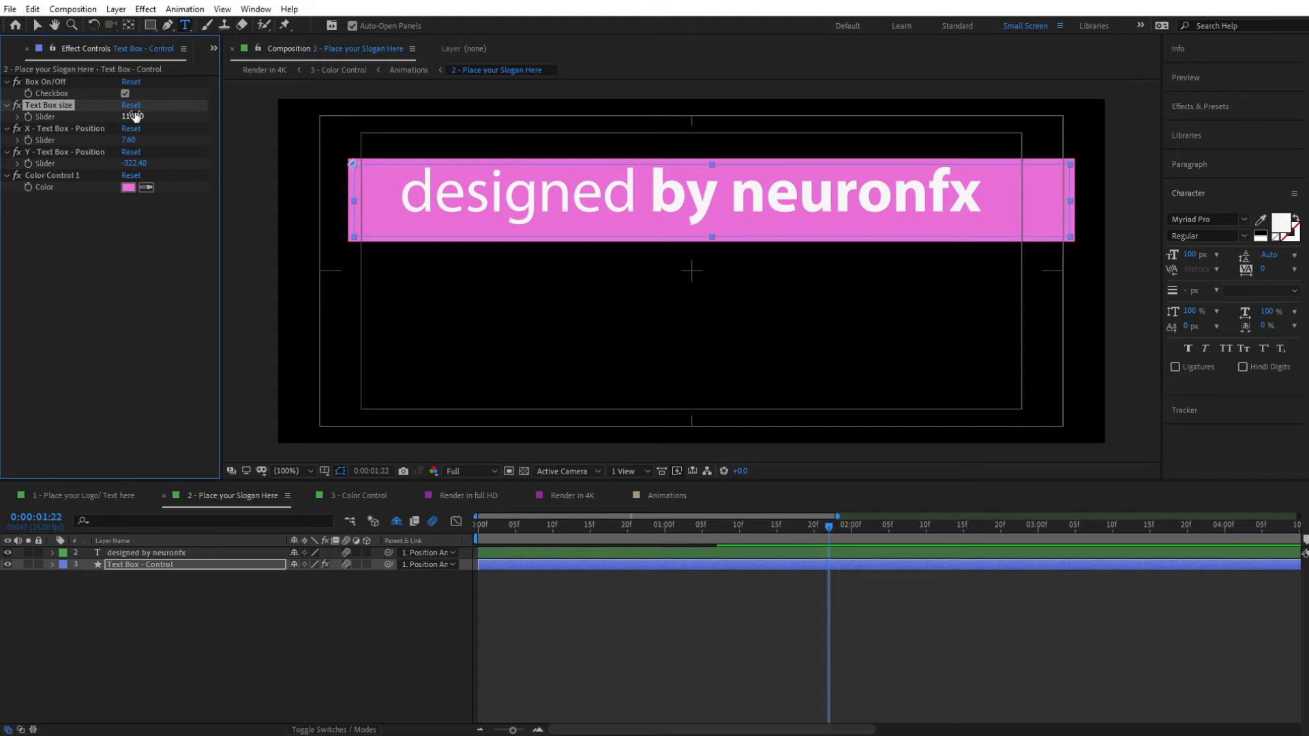
left_click_drag(137, 116, 132, 117)
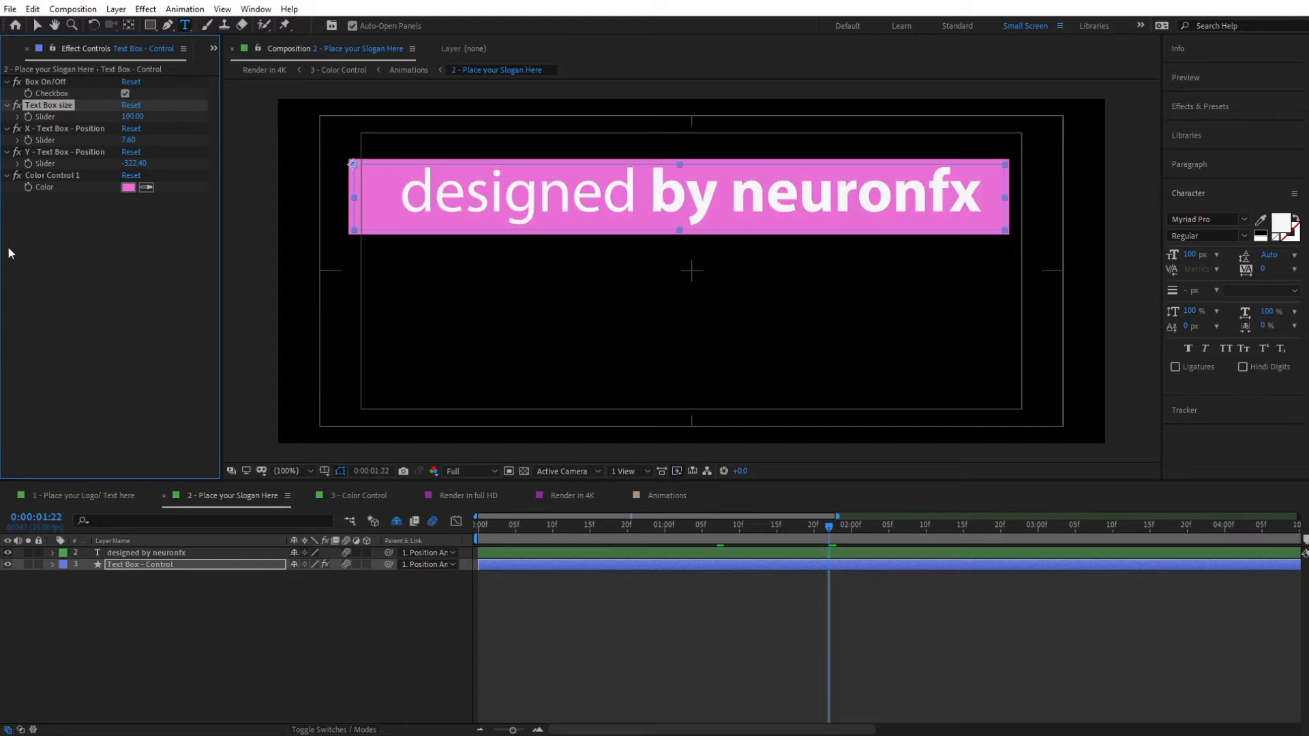
left_click(63, 128)
left_click_drag(136, 136, 139, 137)
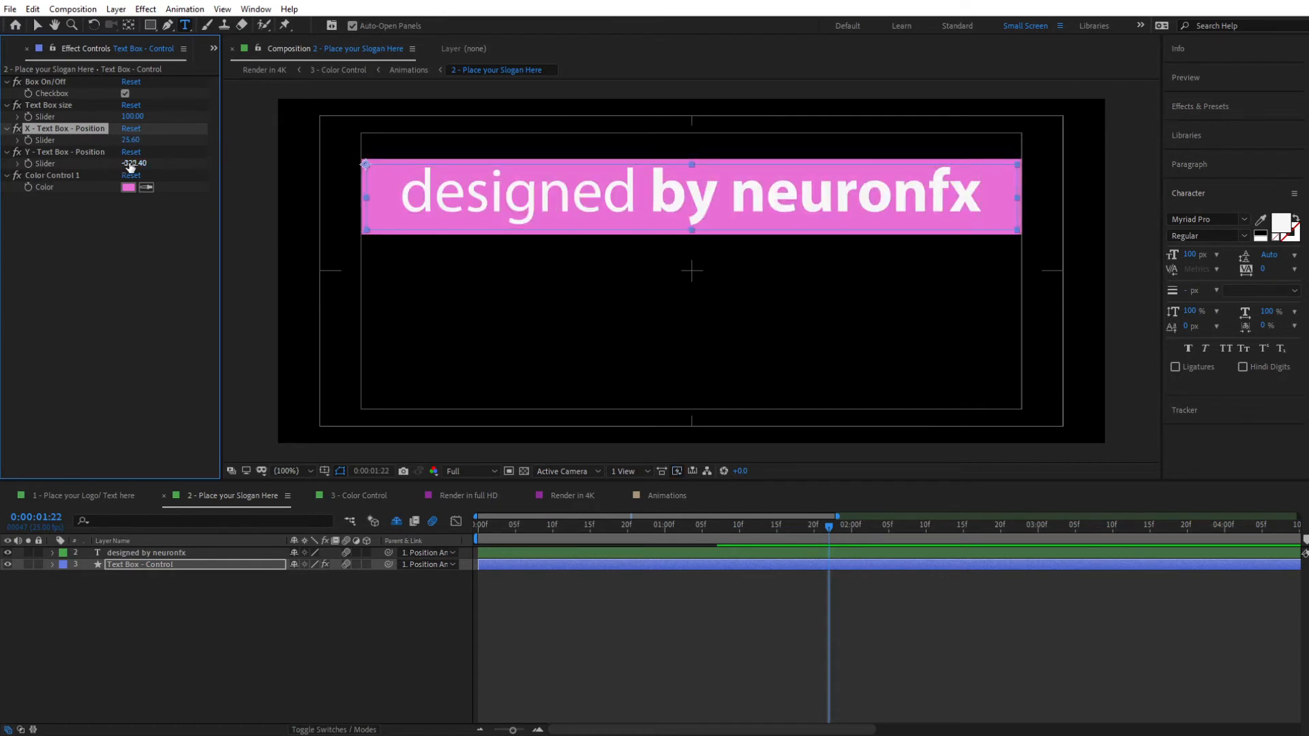
left_click_drag(131, 165, 129, 166)
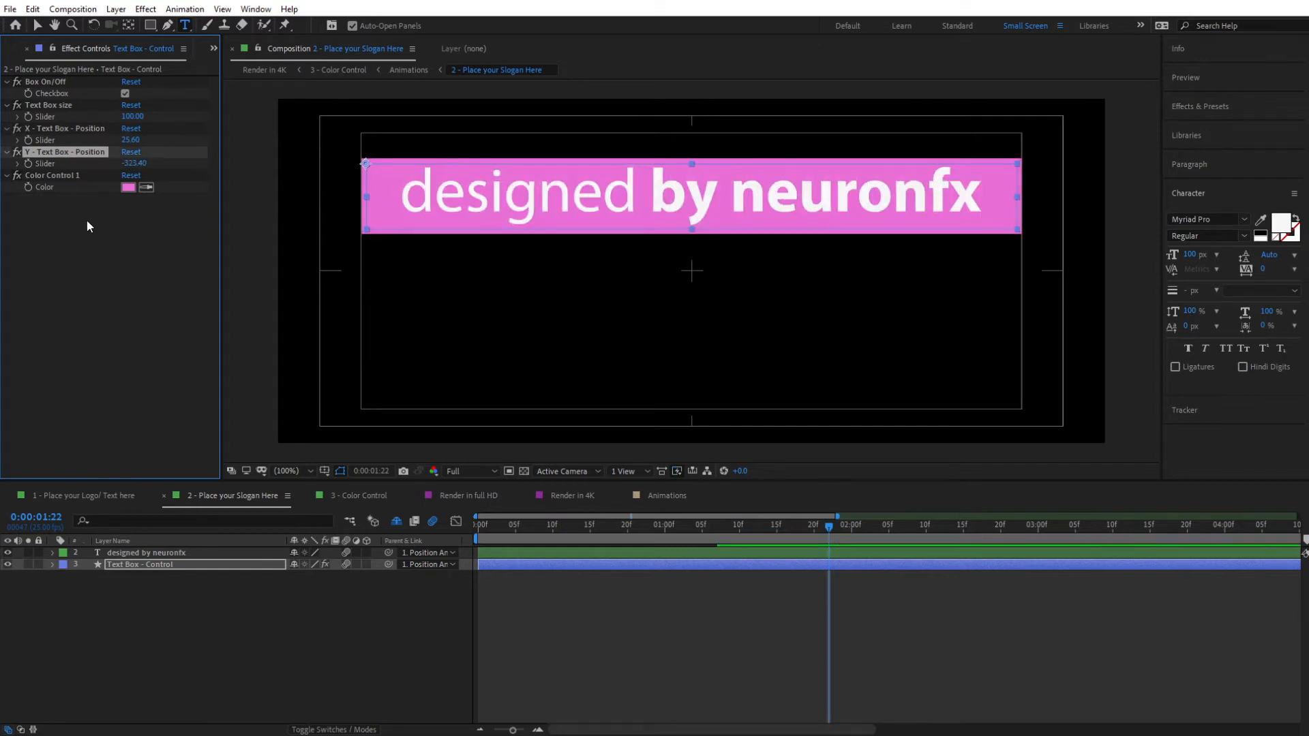
Step: Change the slogan's text box colour to the deep pink E30F69 and deselect the layer
left_click(47, 176)
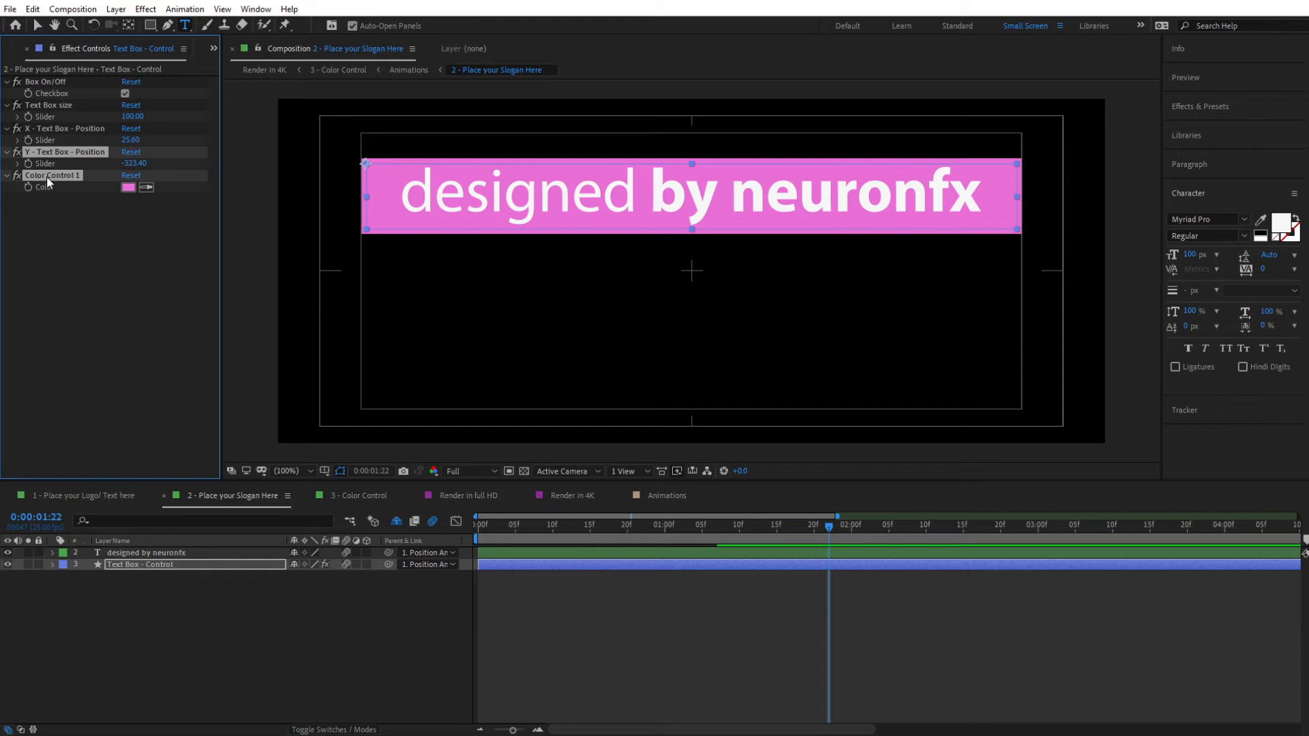
left_click(130, 188)
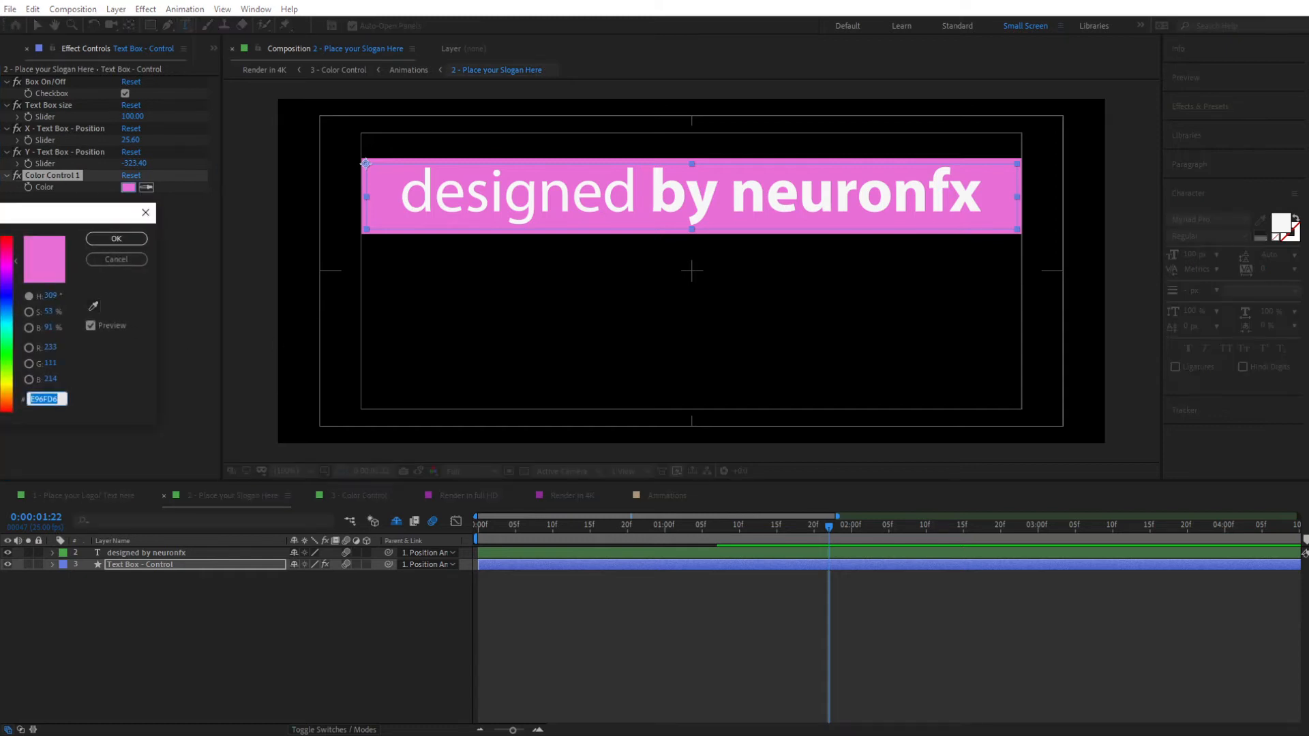
left_click_drag(0, 212, 340, 226)
left_click_drag(362, 276, 334, 270)
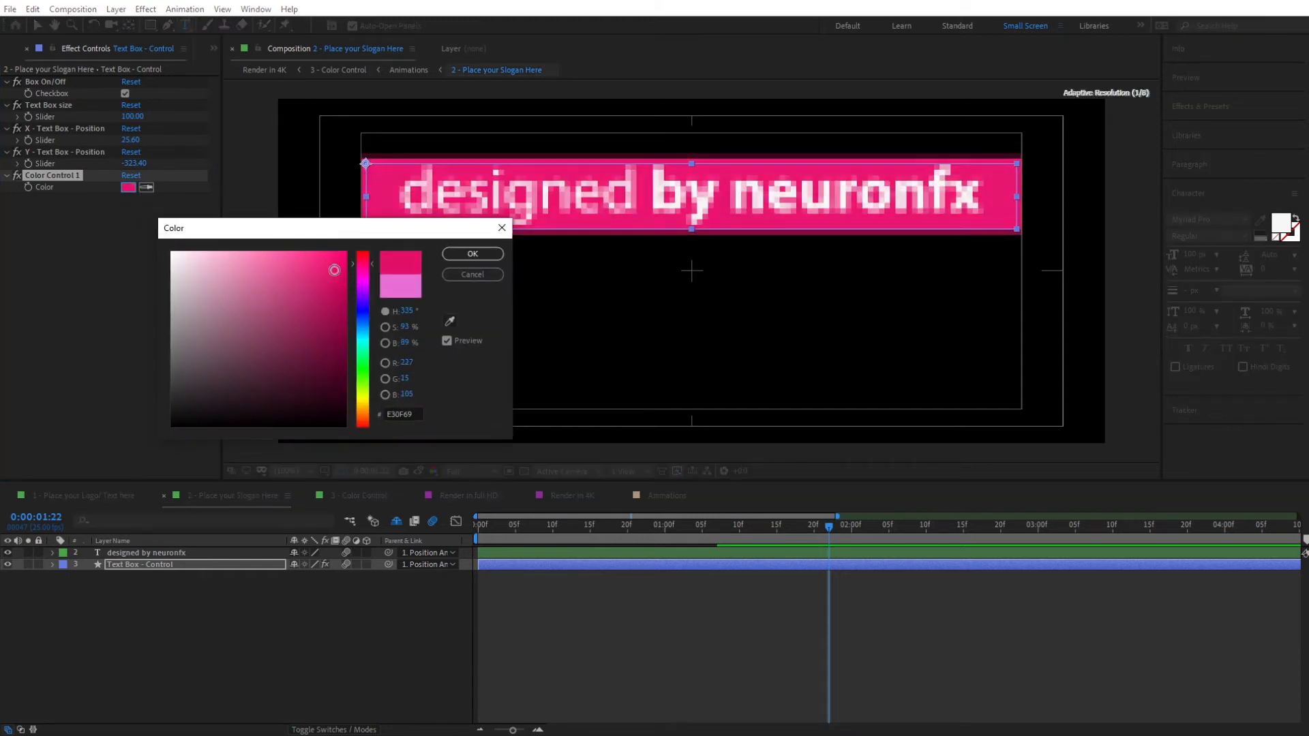
left_click(472, 254)
left_click(116, 603)
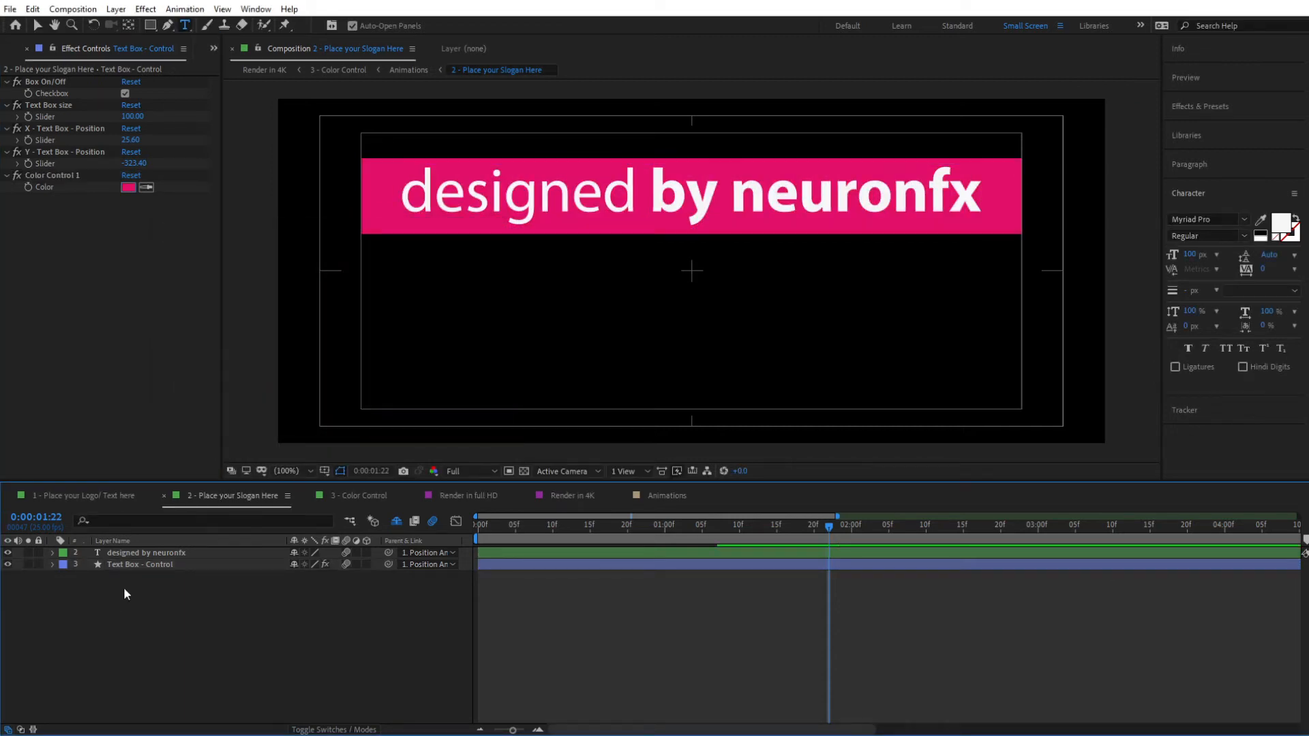
left_click(211, 51)
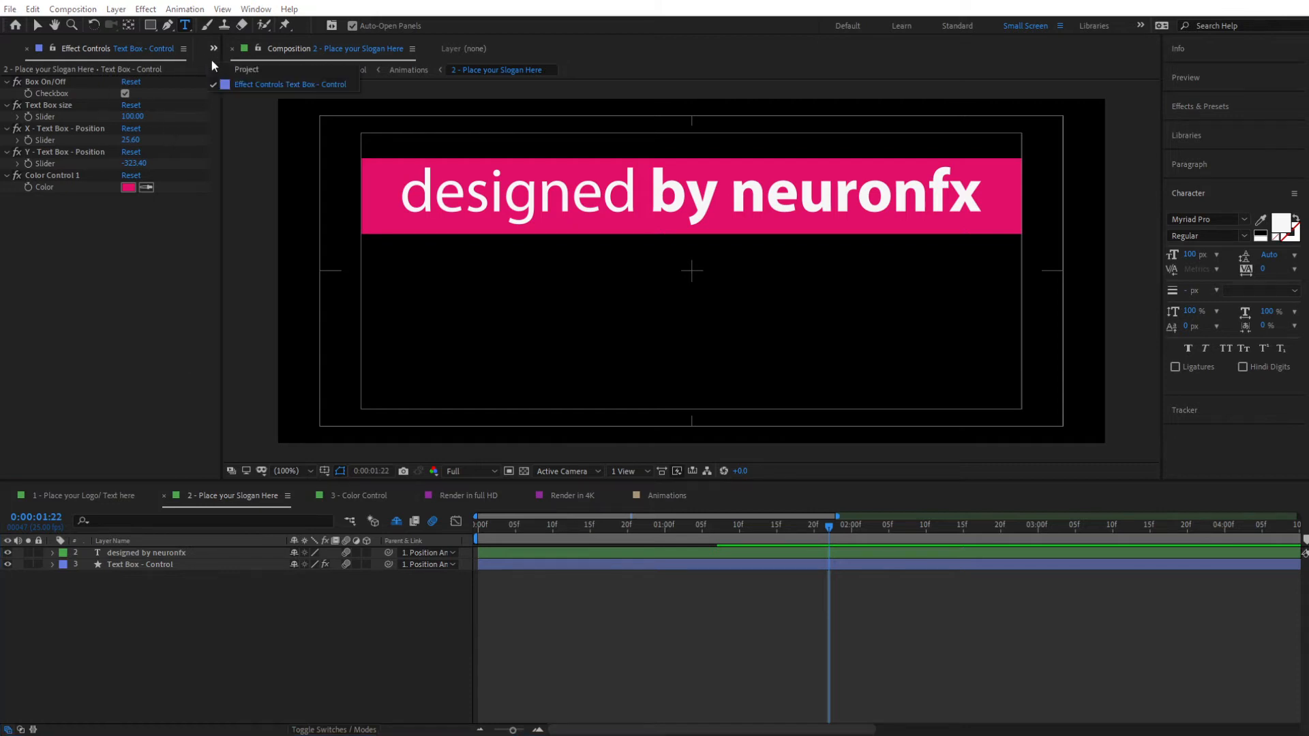
left_click(239, 70)
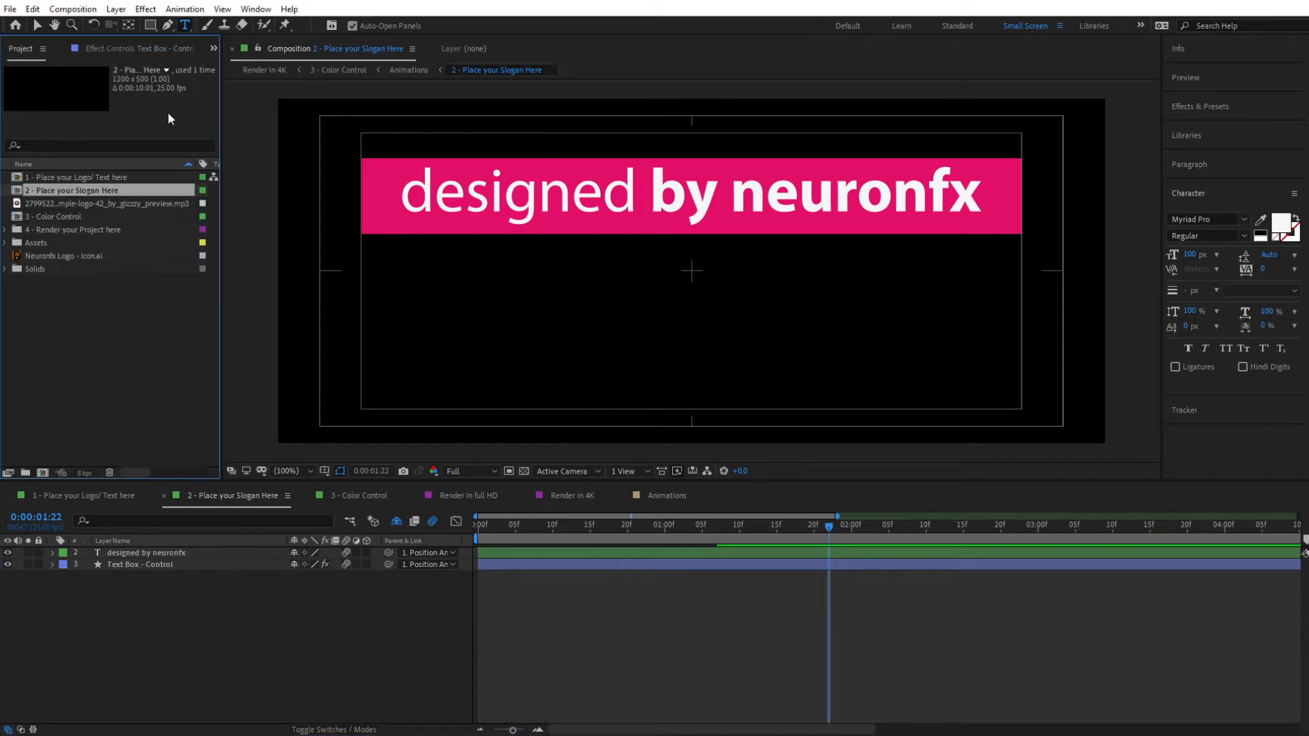
left_click(100, 47)
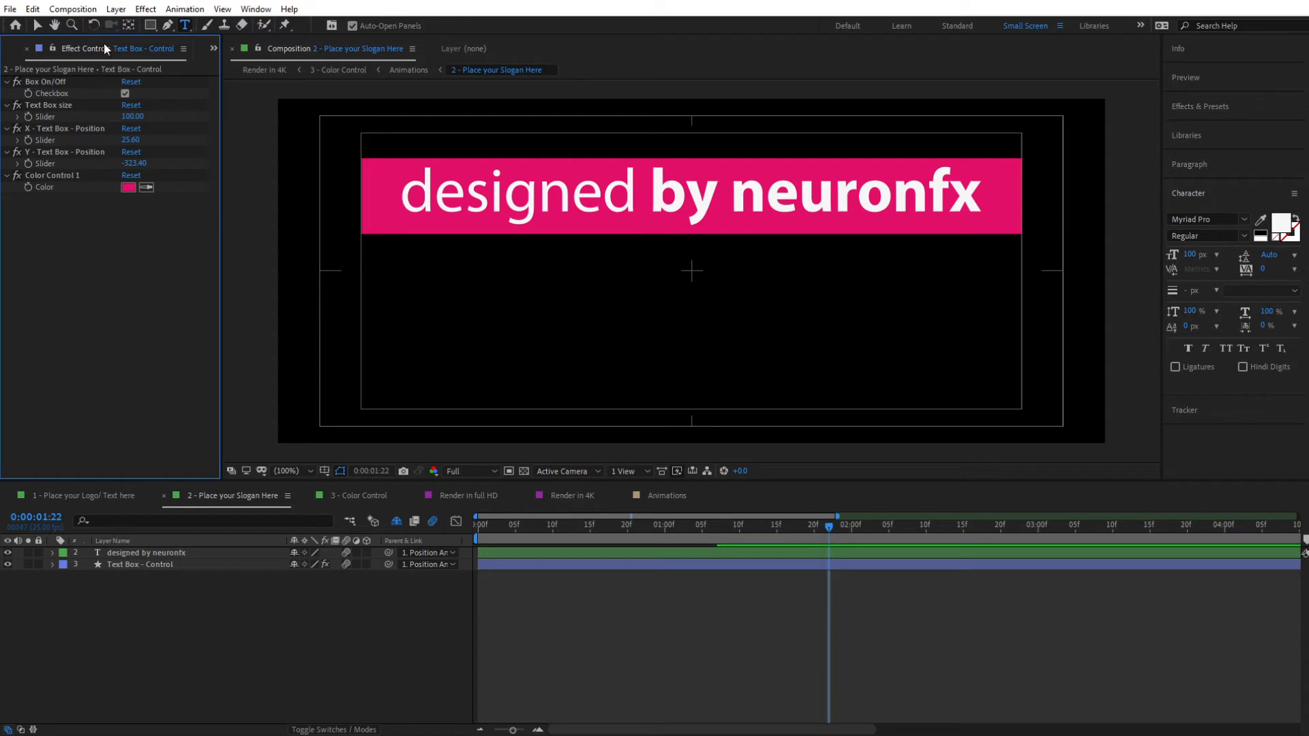
left_click(256, 10)
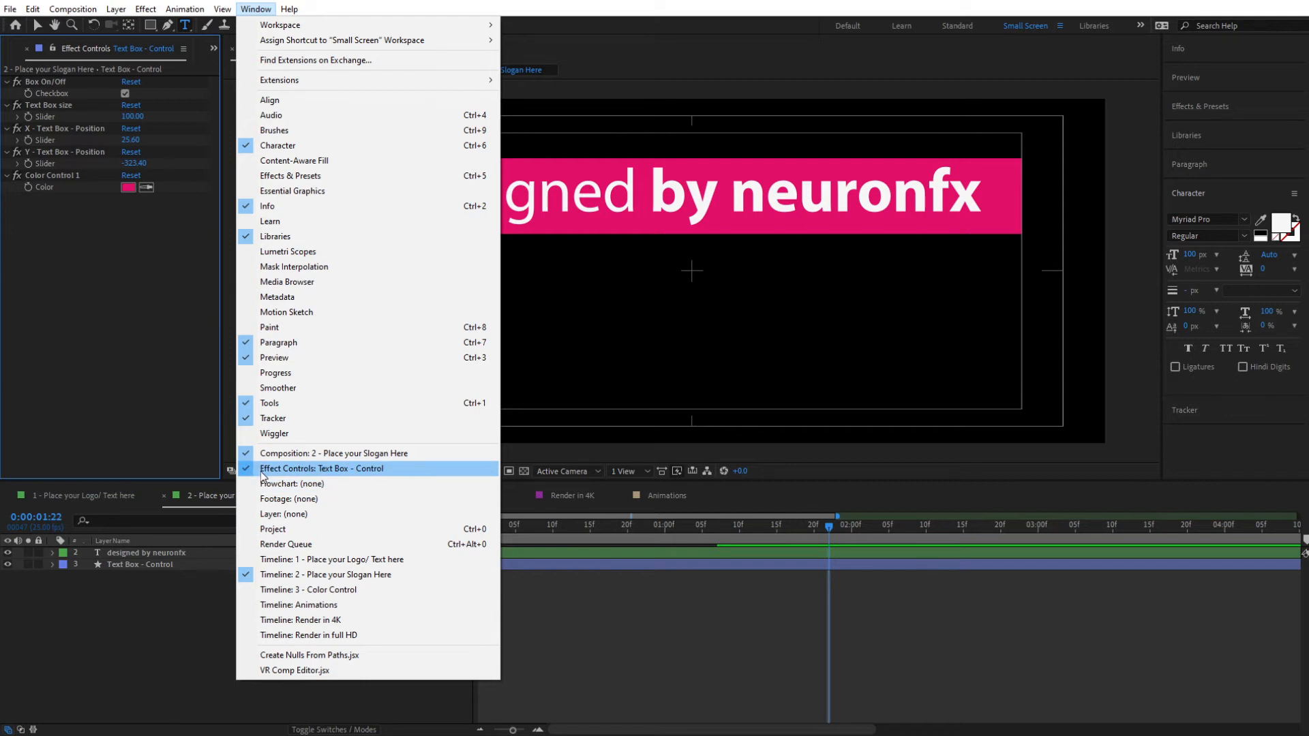
left_click(136, 370)
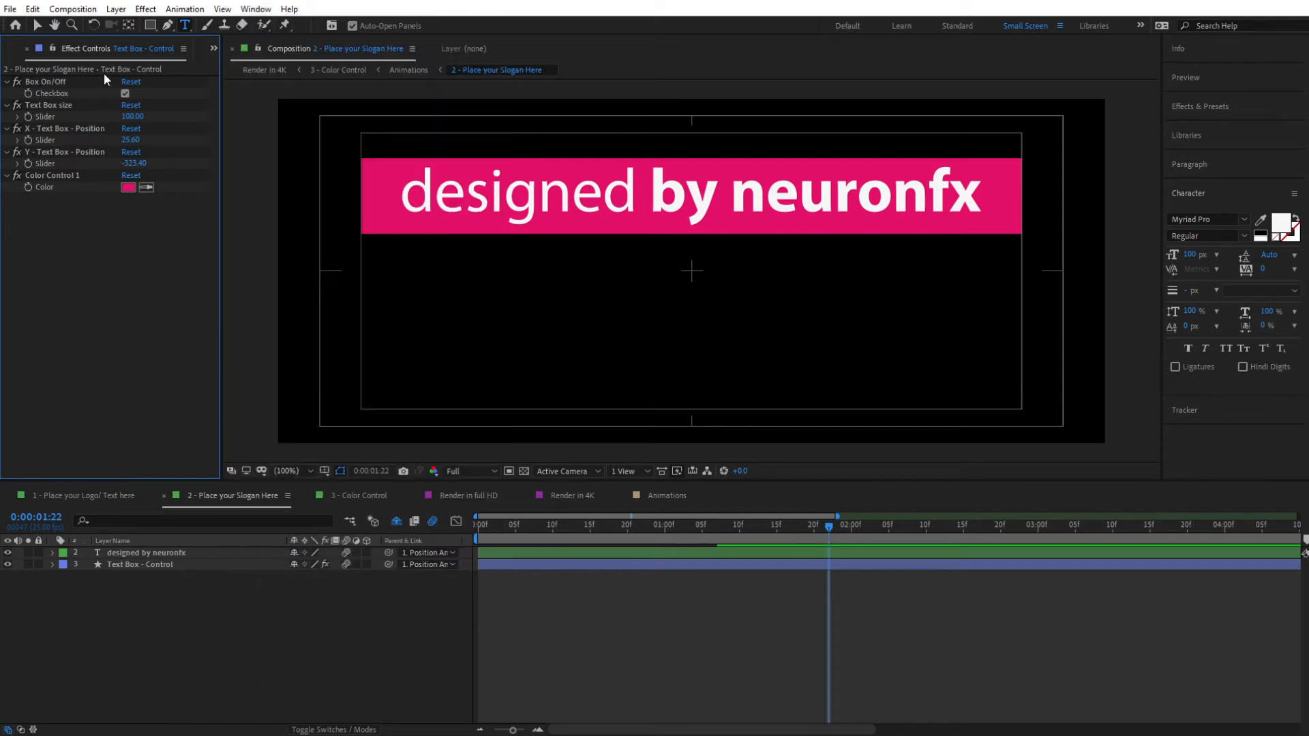
Step: Open the "3 - Color Control" composition from the project items
left_click(214, 49)
left_click(246, 69)
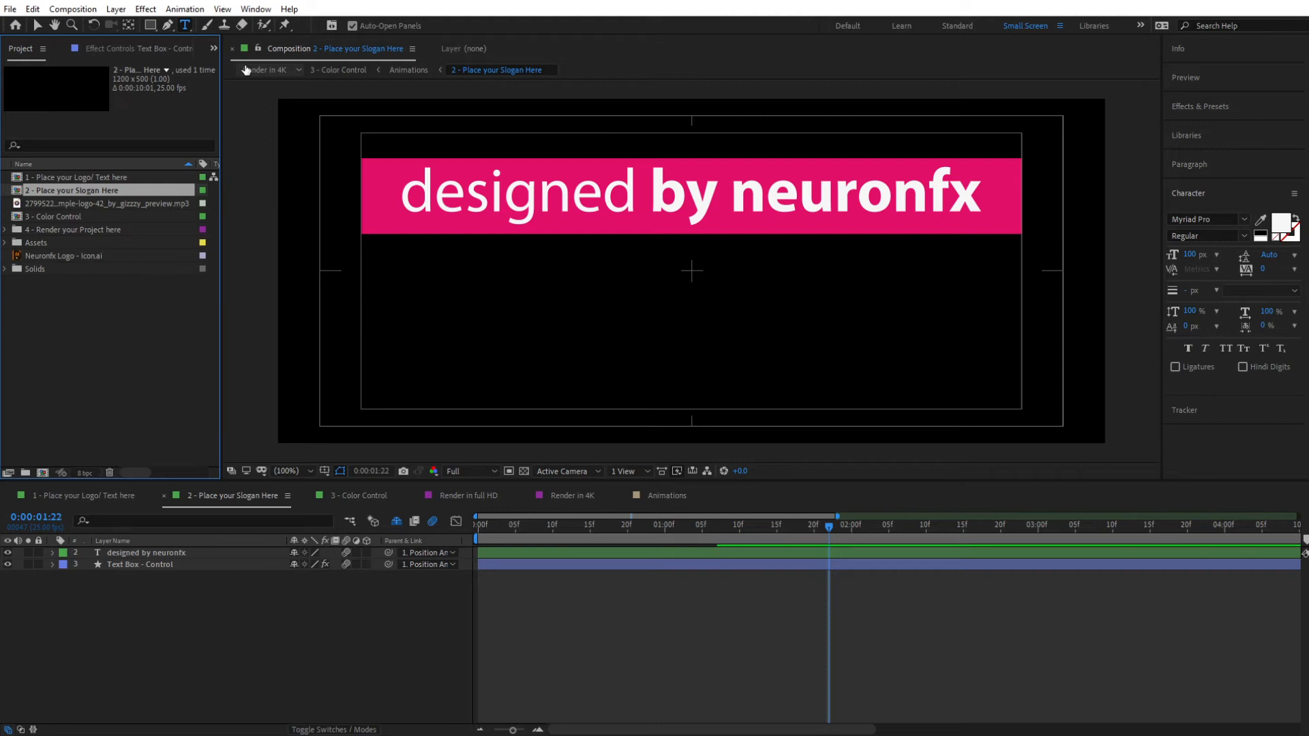
double_click(60, 217)
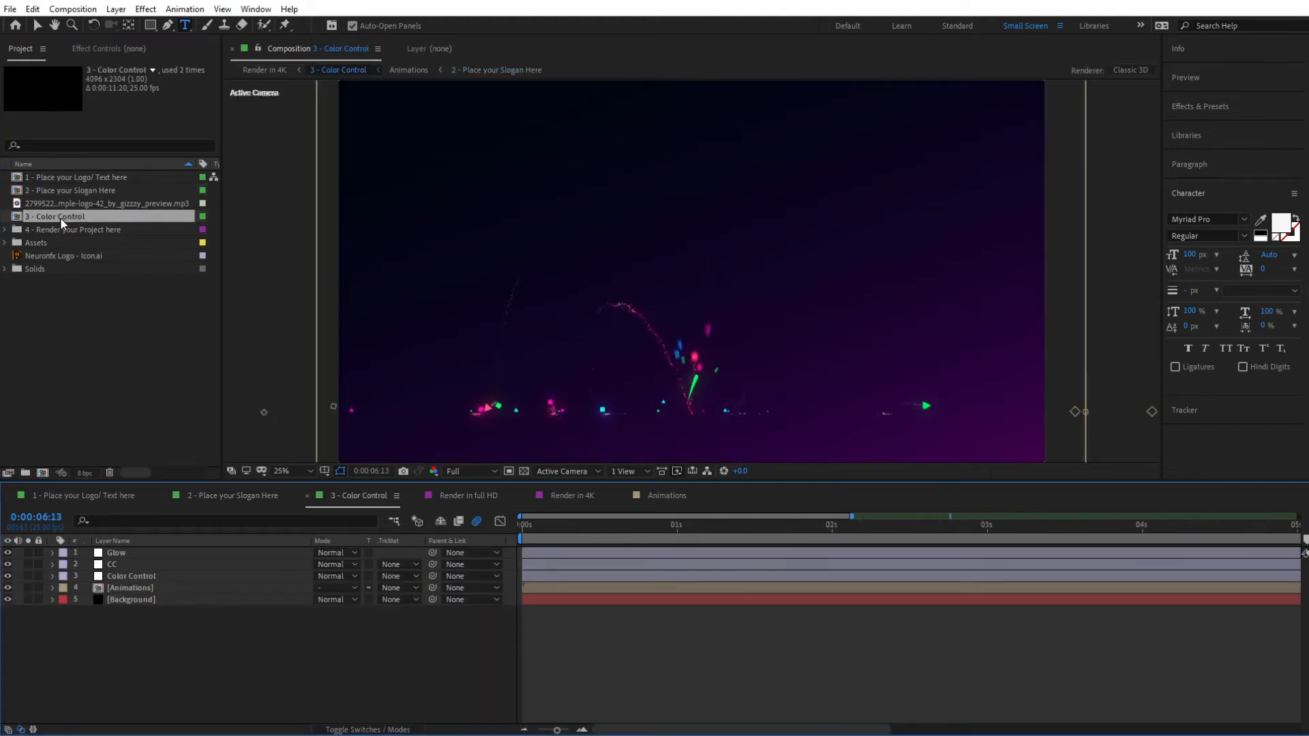
Step: Show more of the composition's timeline, switch to the Selection tool and go to 0:00:03:20 to preview the logo
left_click(718, 529)
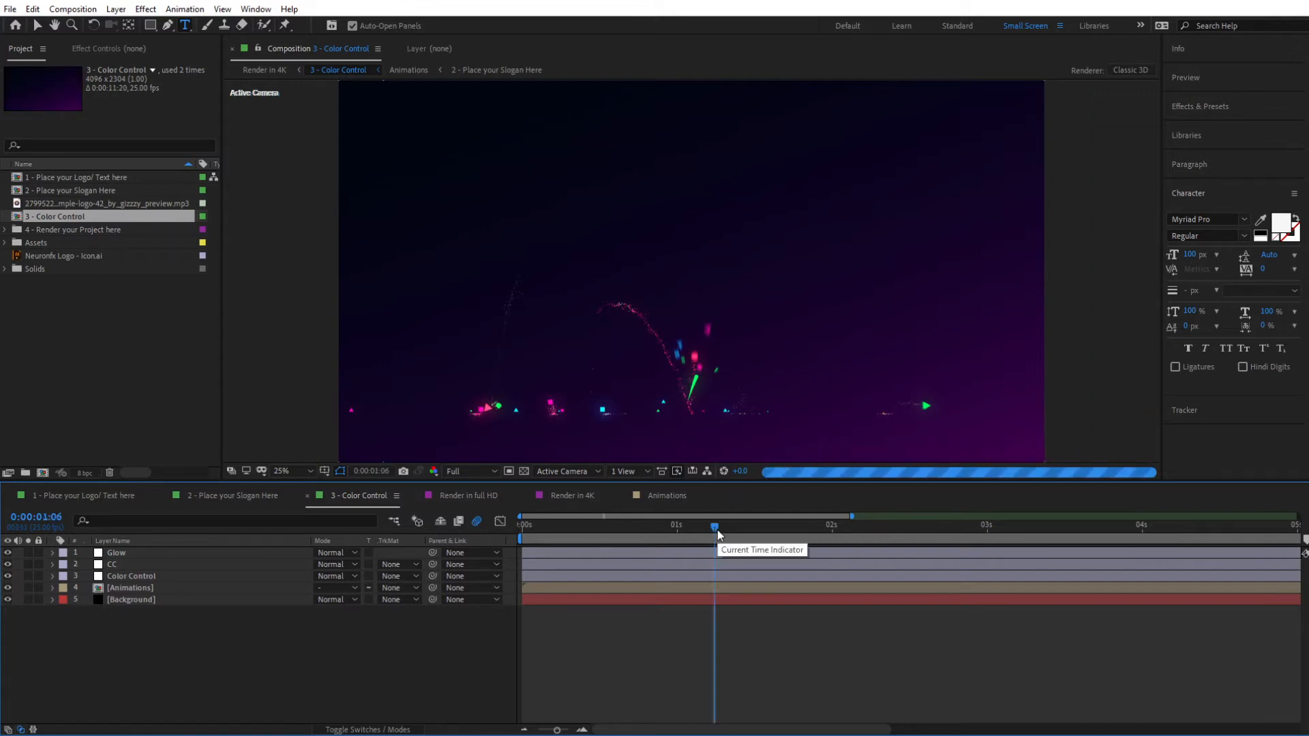
left_click(853, 529)
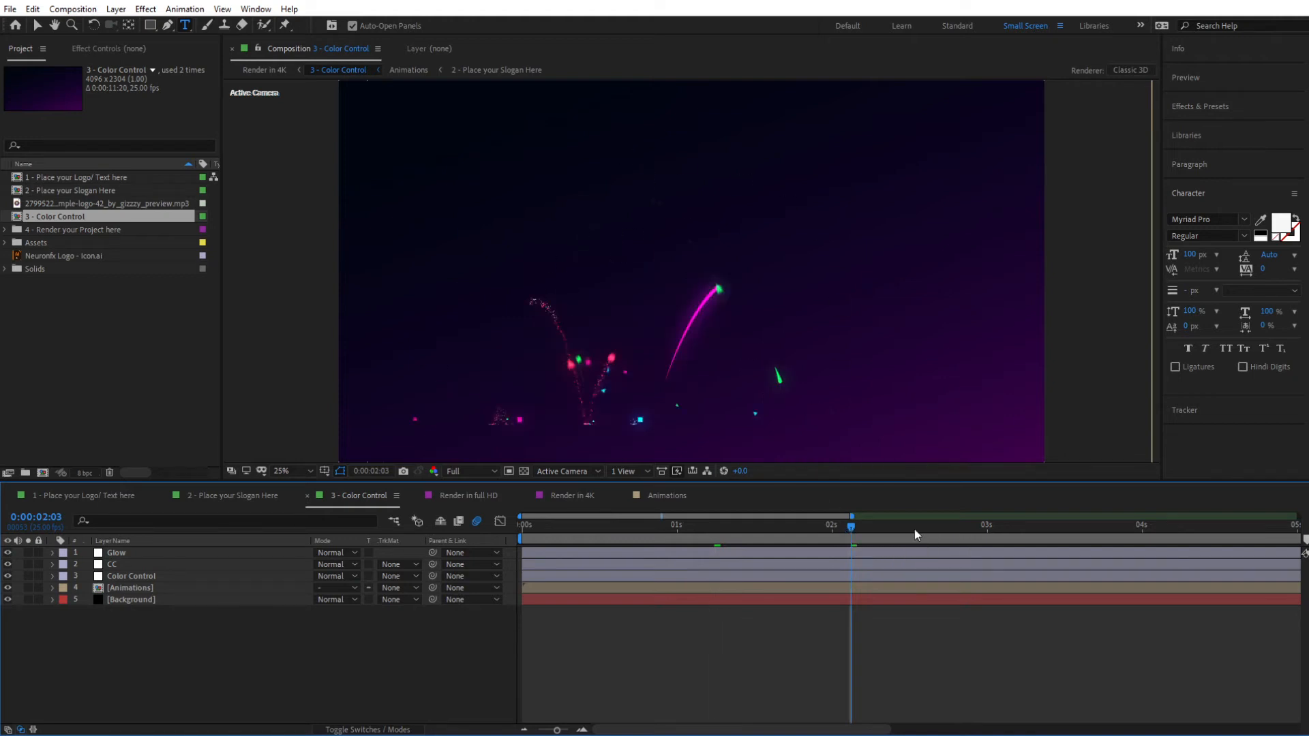
left_click(1008, 531)
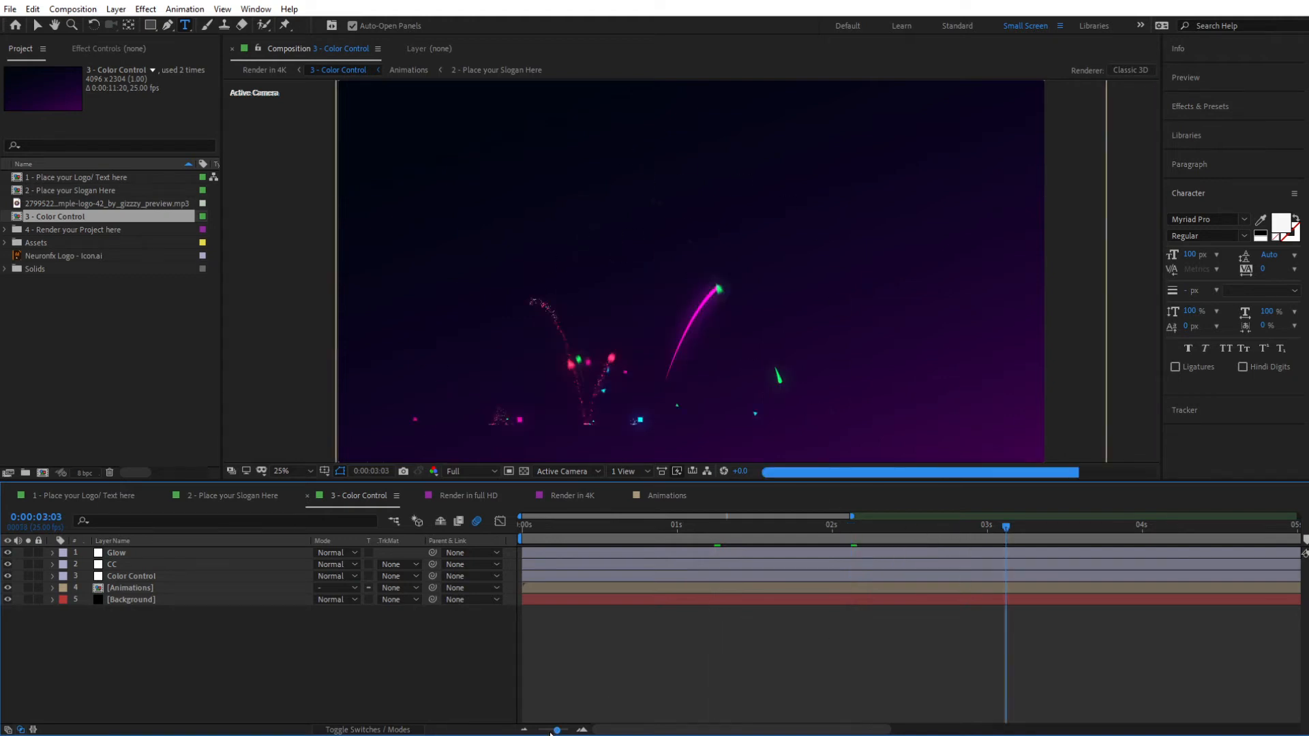
left_click_drag(550, 731, 543, 730)
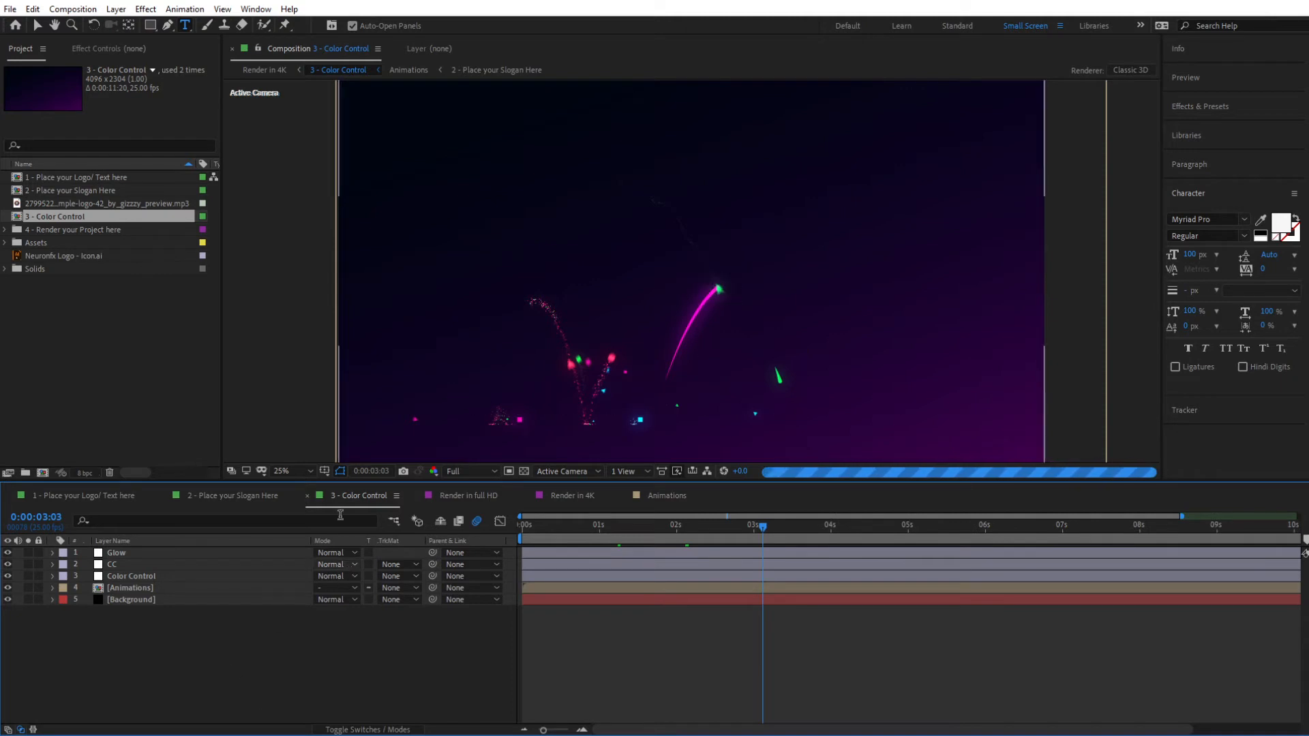
left_click(859, 534)
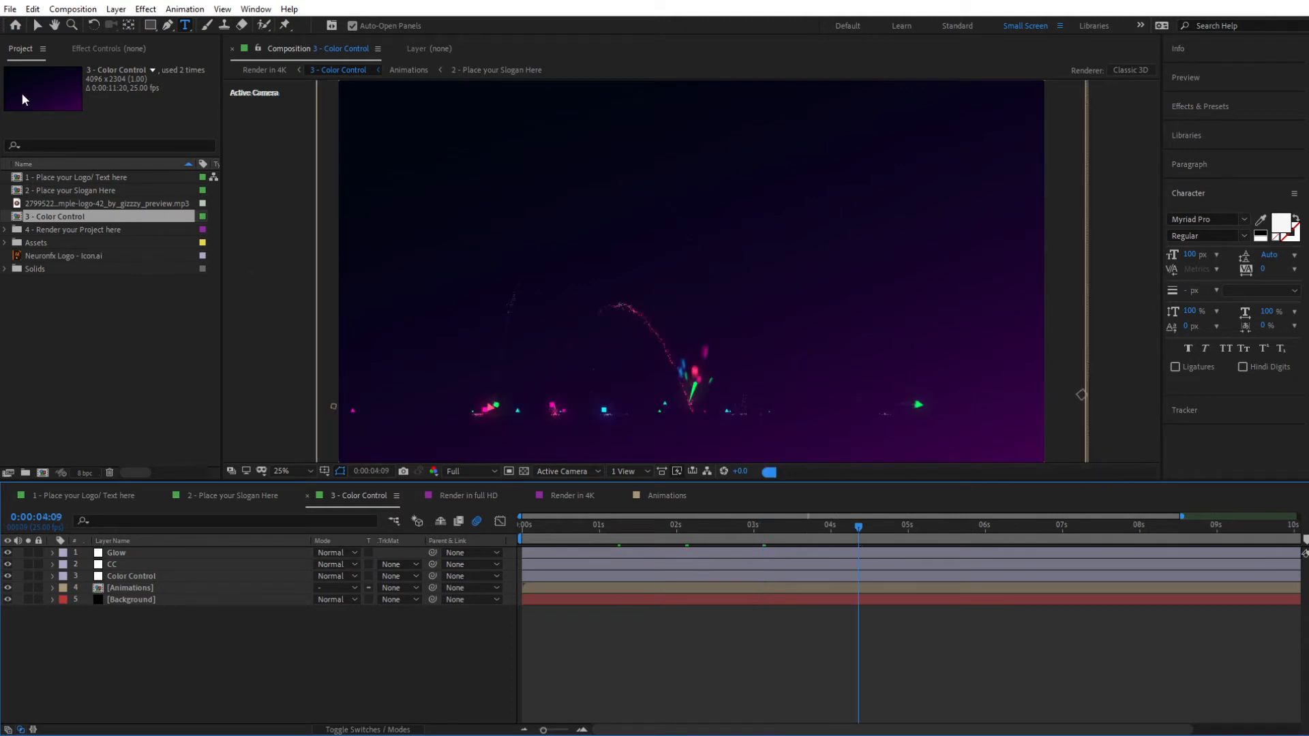
left_click(37, 25)
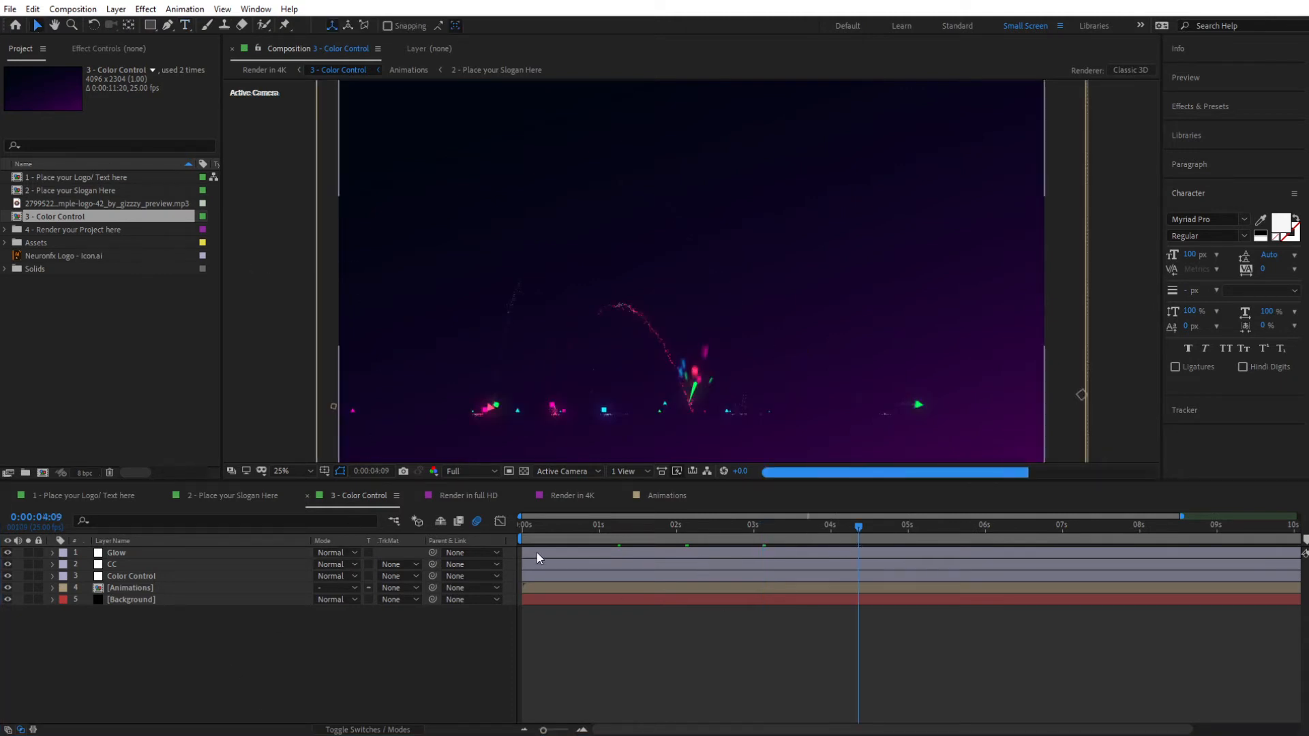
left_click(816, 535)
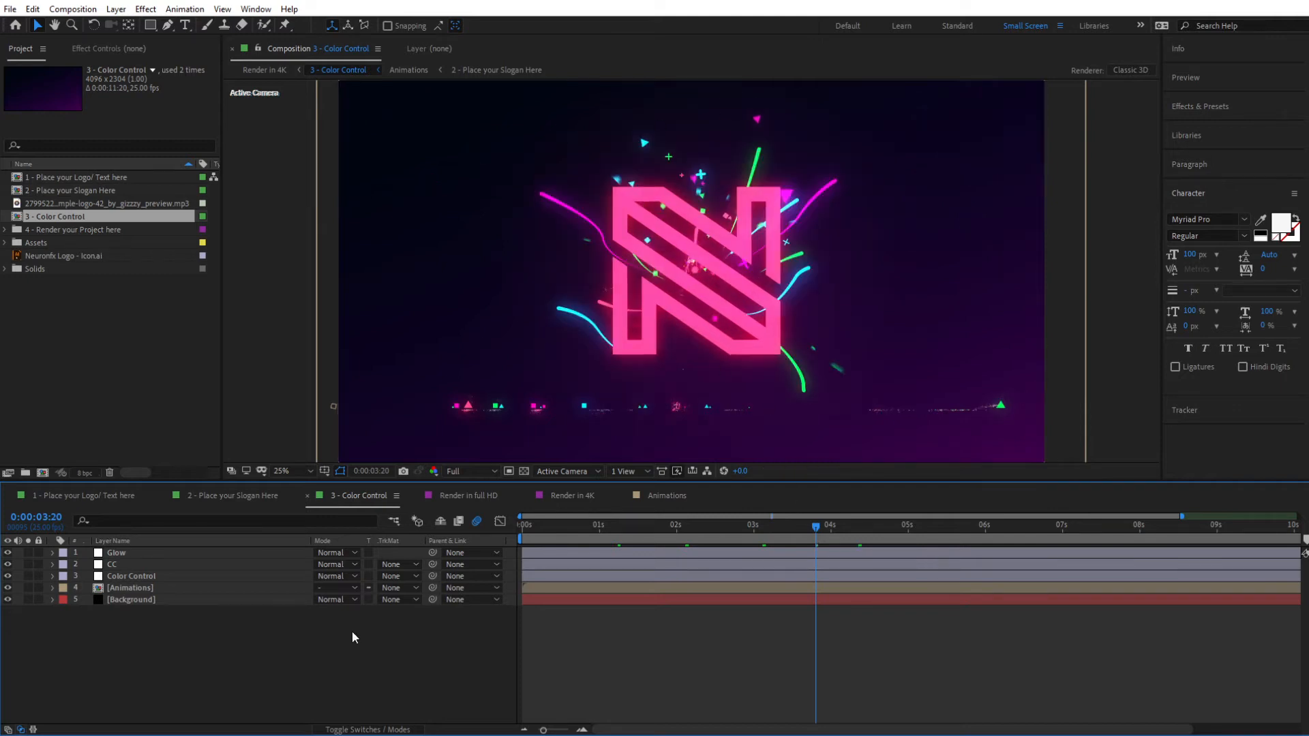
Step: Set Background Color 01 of the "Color Control" layer to the dark blue 00122B
left_click(116, 579)
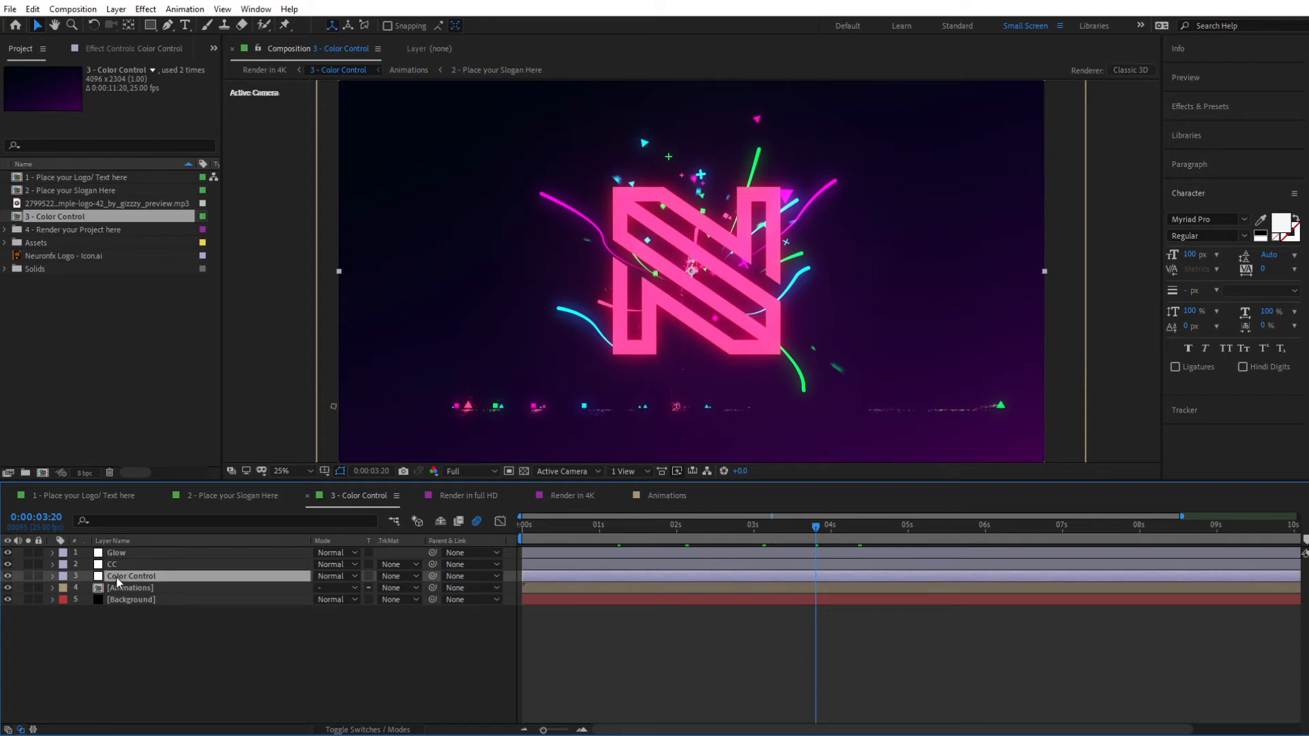
left_click(121, 45)
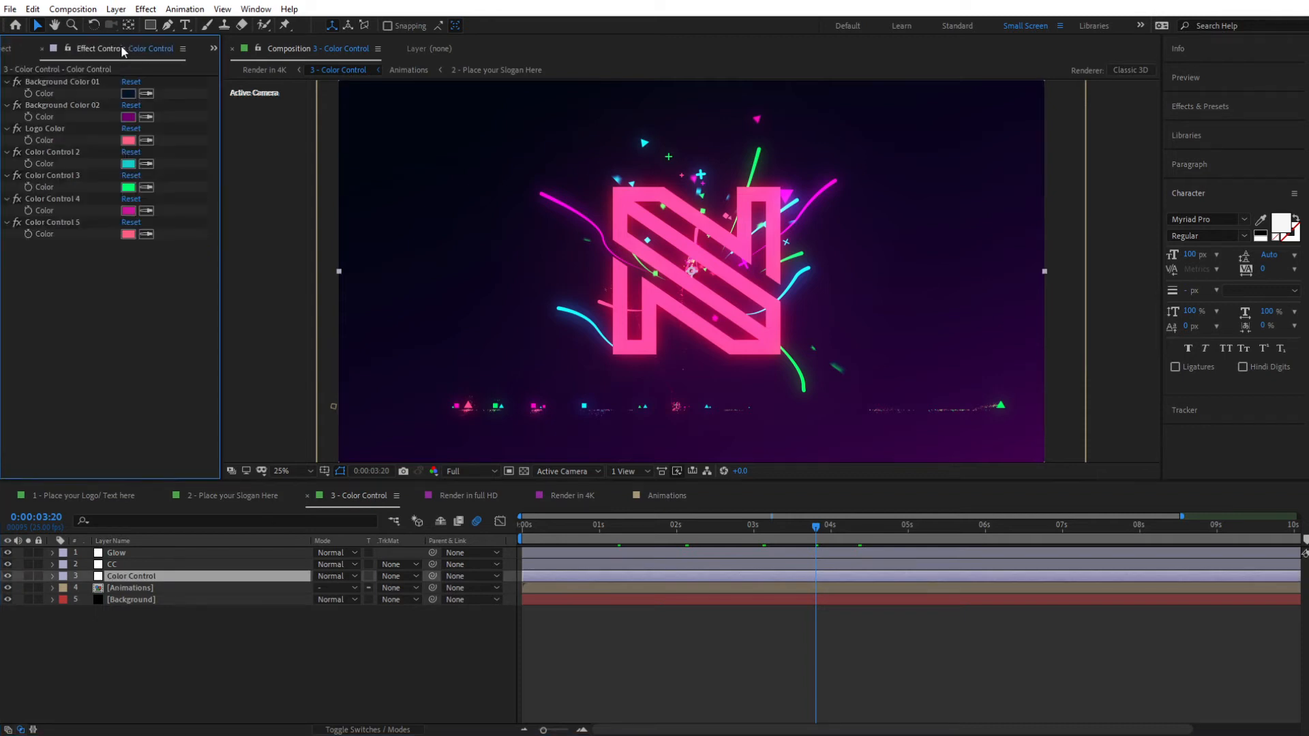
left_click(128, 93)
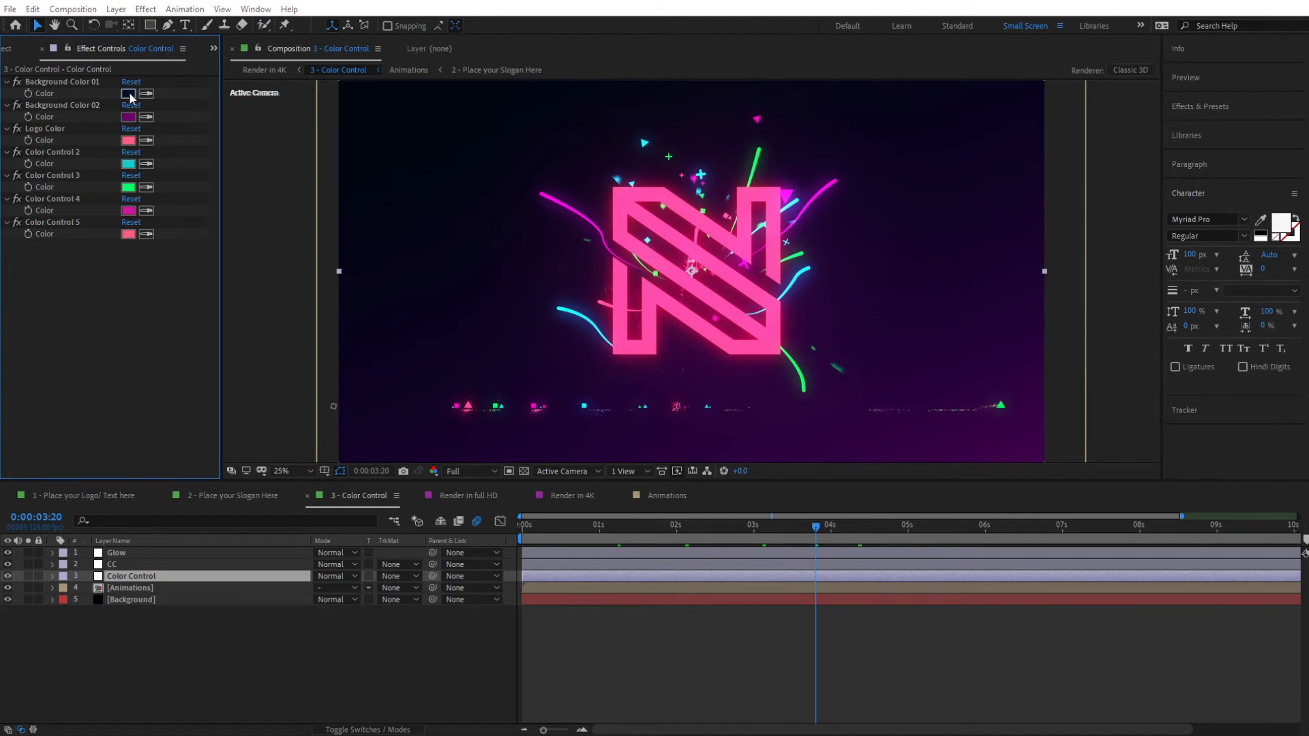
mouse_move(334, 341)
left_mouse_down()
mouse_move(348, 328)
mouse_move(219, 269)
mouse_move(321, 327)
mouse_move(372, 379)
mouse_move(374, 414)
left_mouse_up()
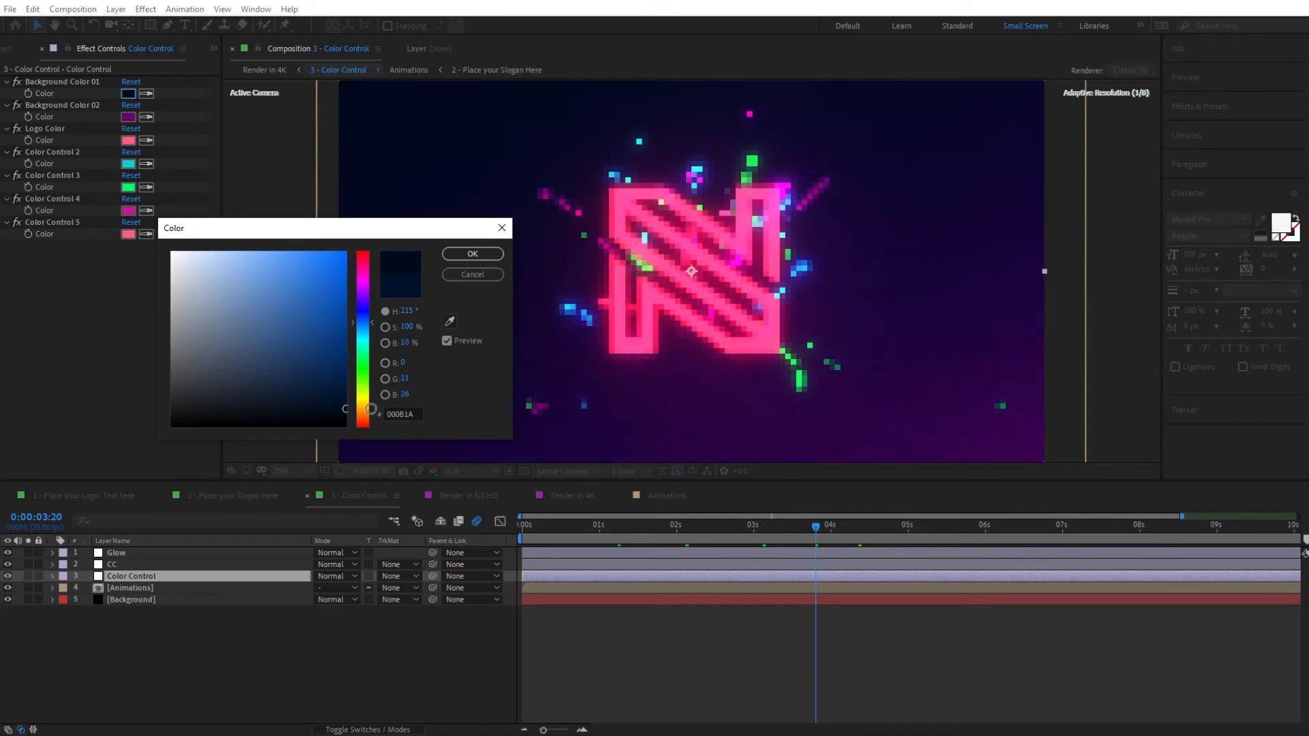
left_click_drag(352, 405, 362, 399)
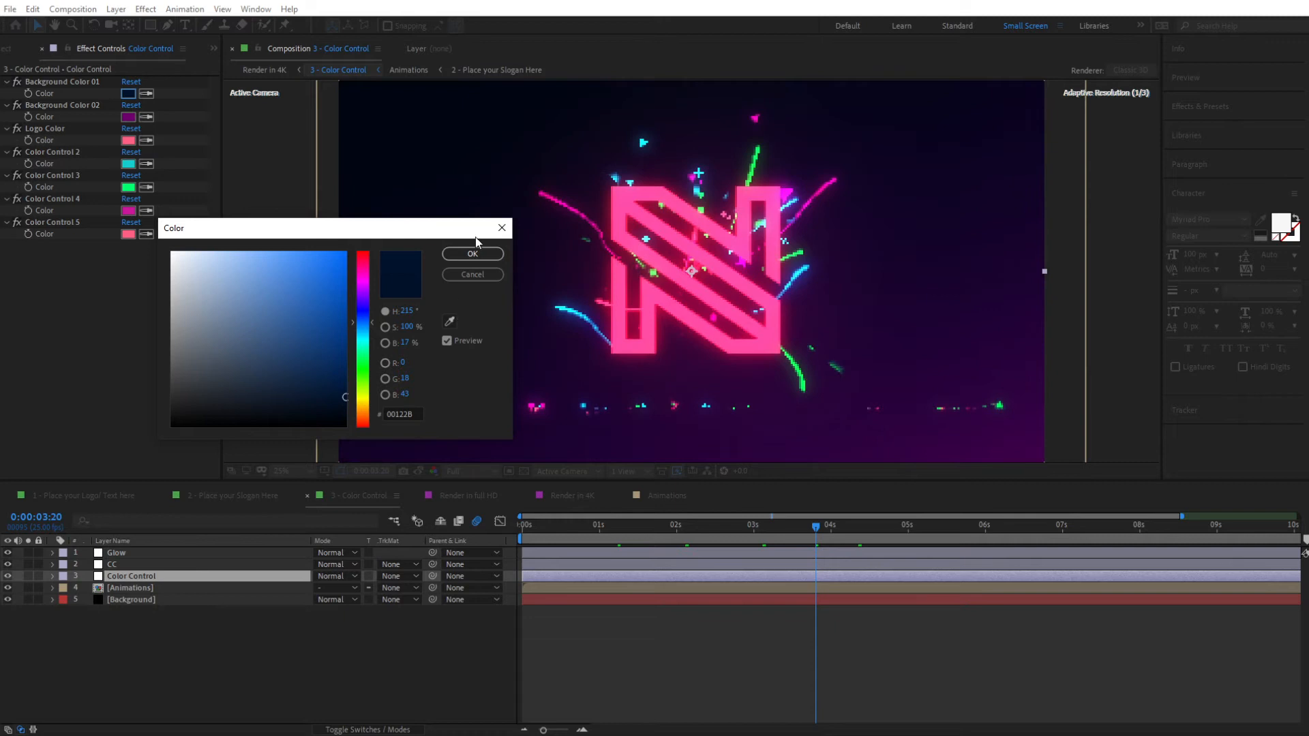
left_click(472, 254)
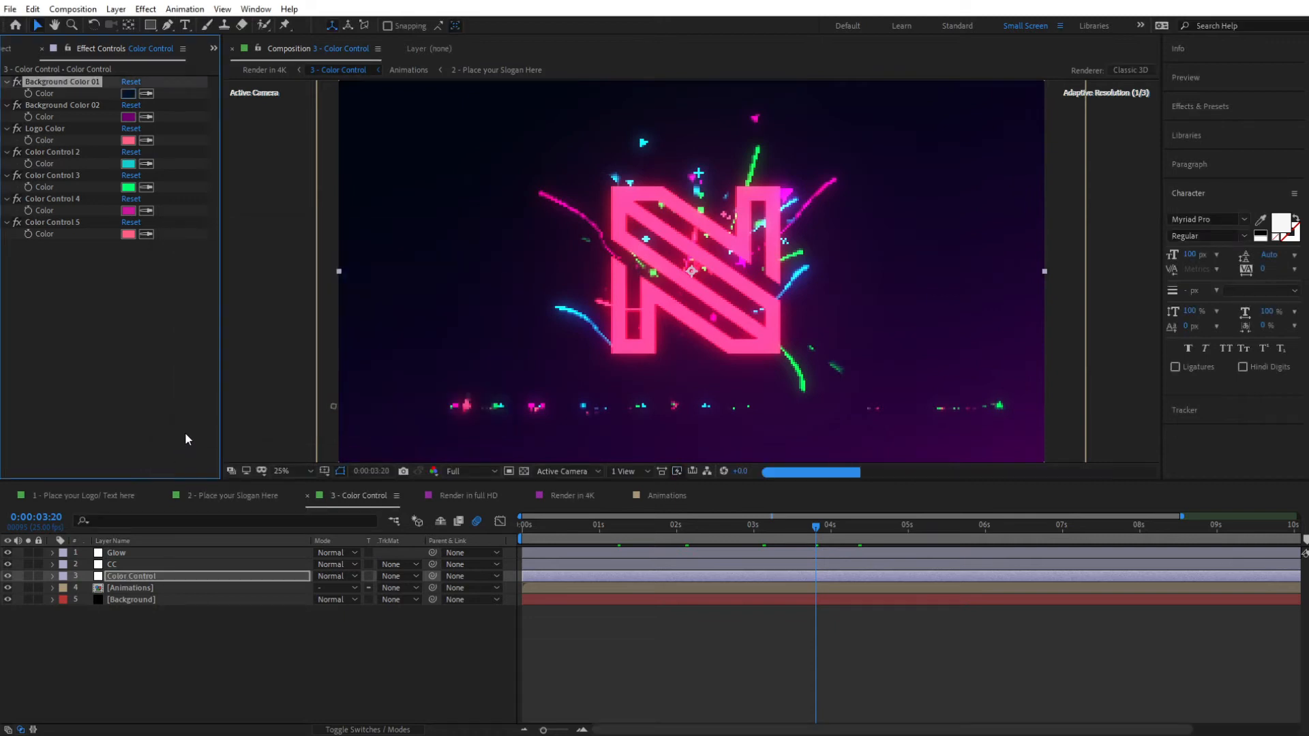
Step: Set Background Color 02 of the "Color Control" layer to the purple 970079
left_click(129, 117)
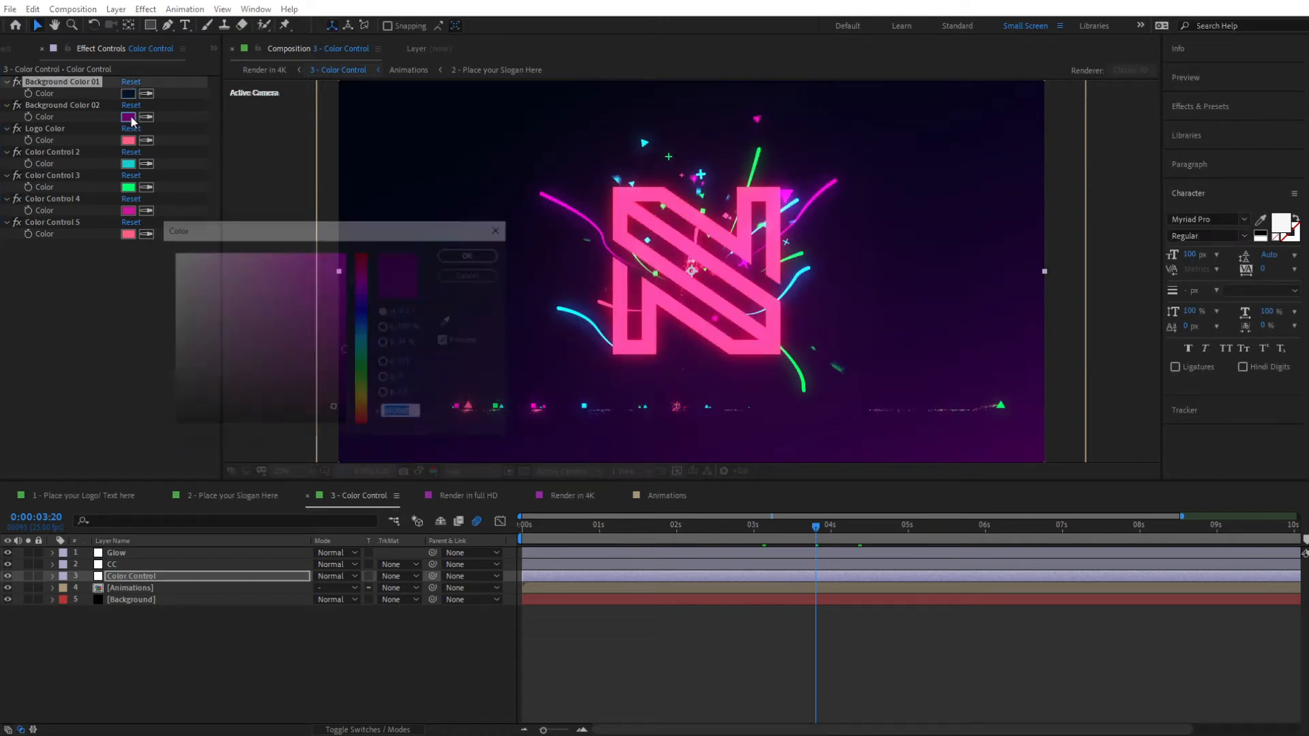
left_click(364, 381)
left_click_drag(373, 386, 370, 275)
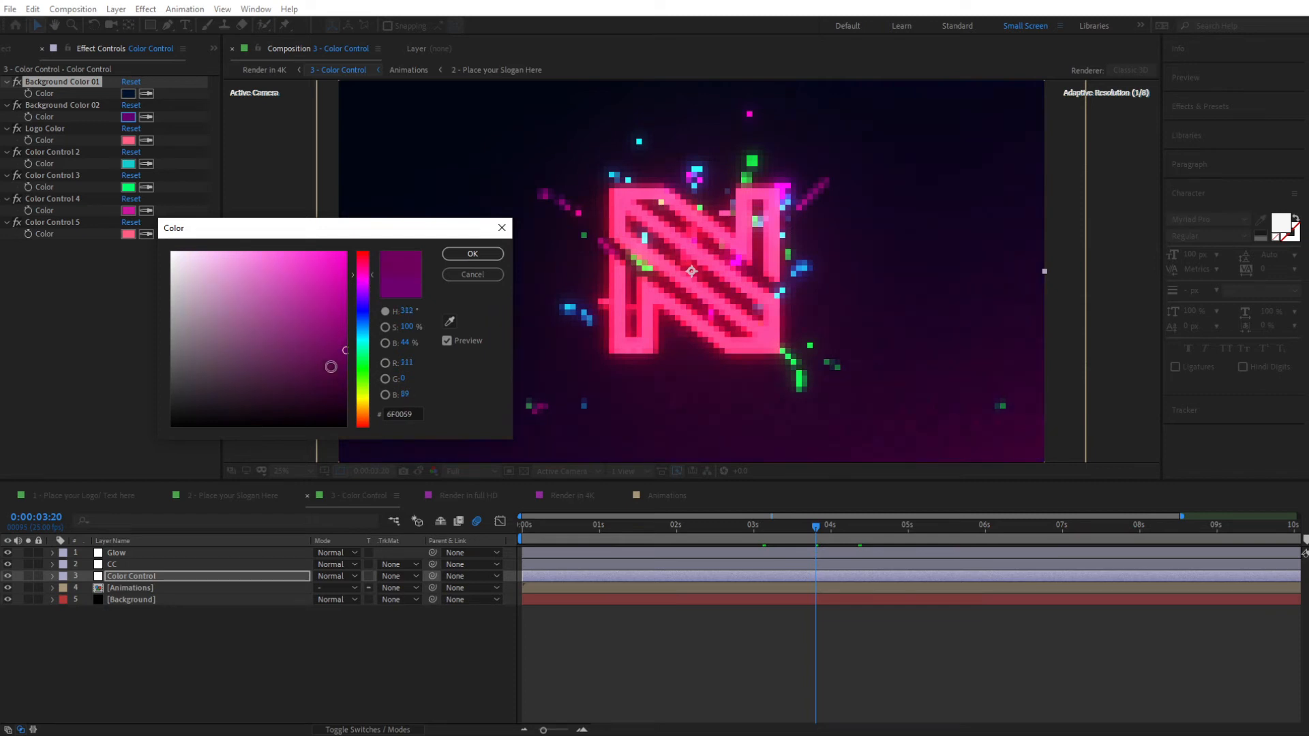
left_click_drag(343, 349, 354, 319)
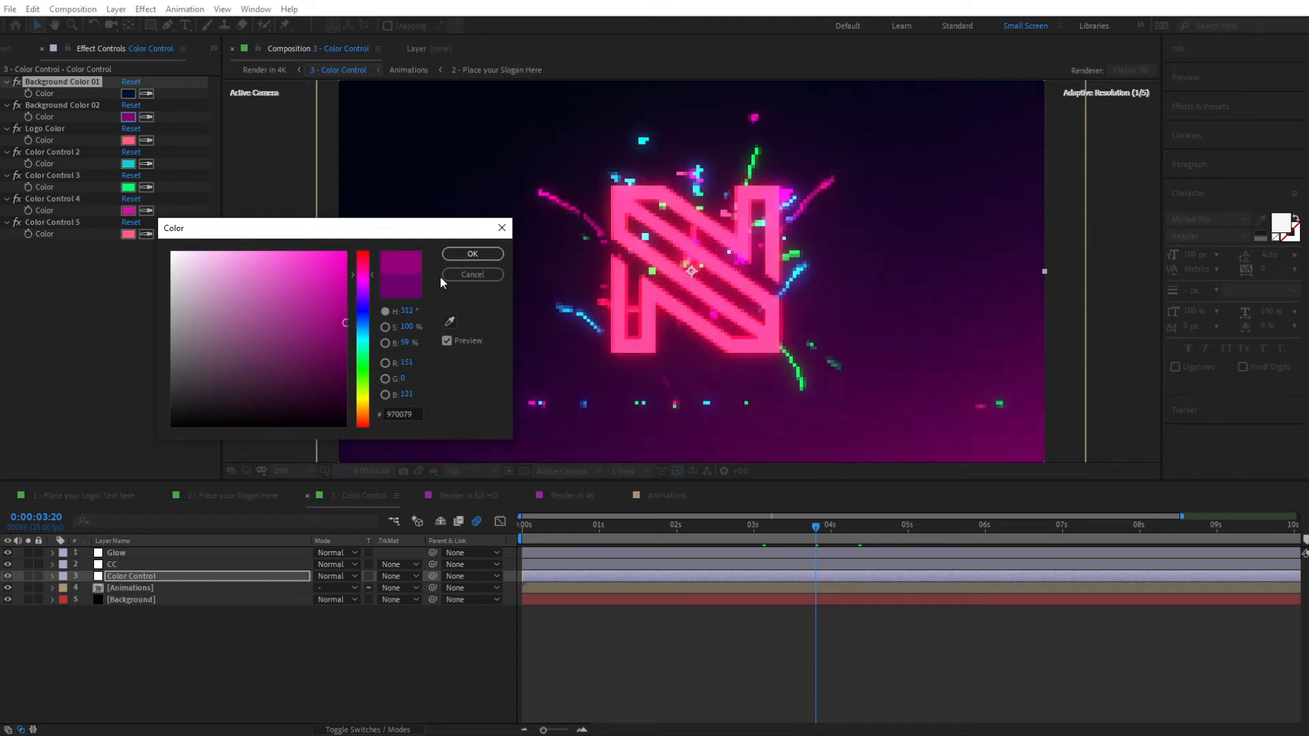
left_click(476, 255)
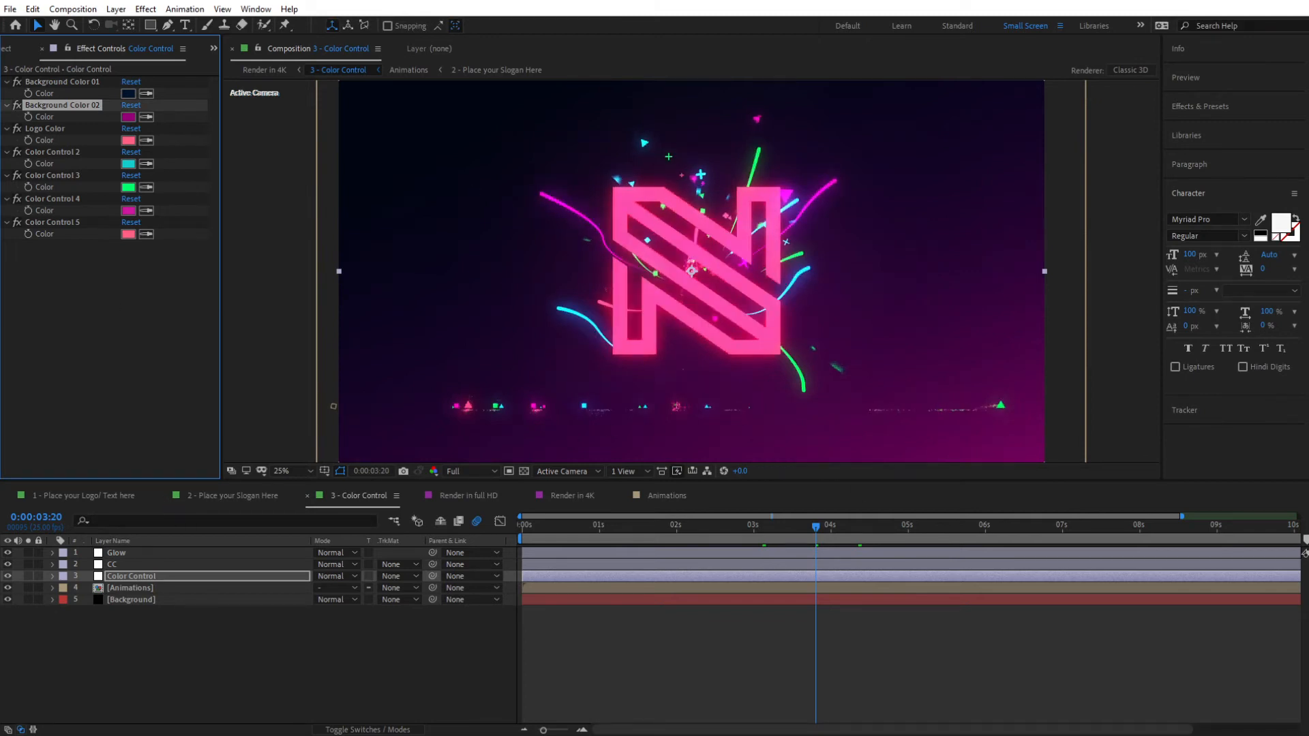
Step: Set the Logo Color of the "Color Control" layer to the light blue 808CFF
left_click(42, 128)
left_click(128, 140)
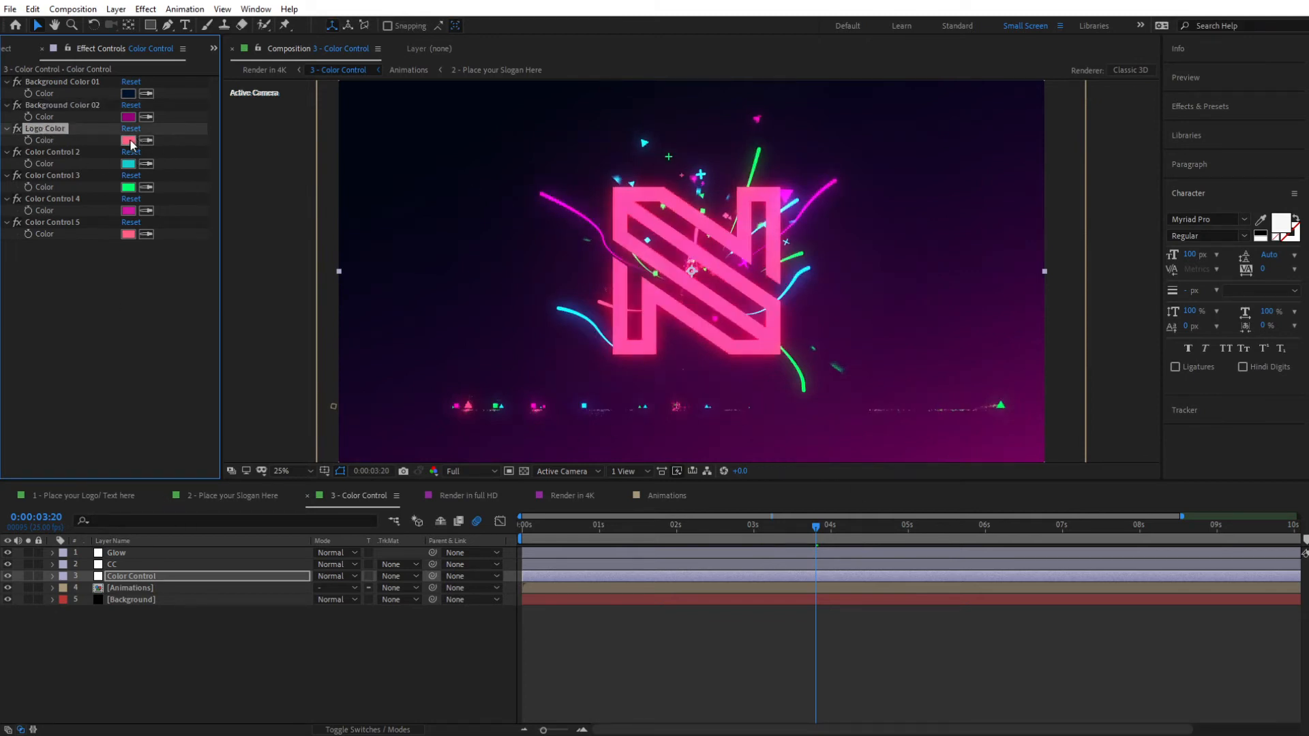
mouse_move(333, 258)
left_mouse_down()
mouse_move(351, 304)
mouse_move(348, 374)
mouse_move(269, 252)
left_mouse_up()
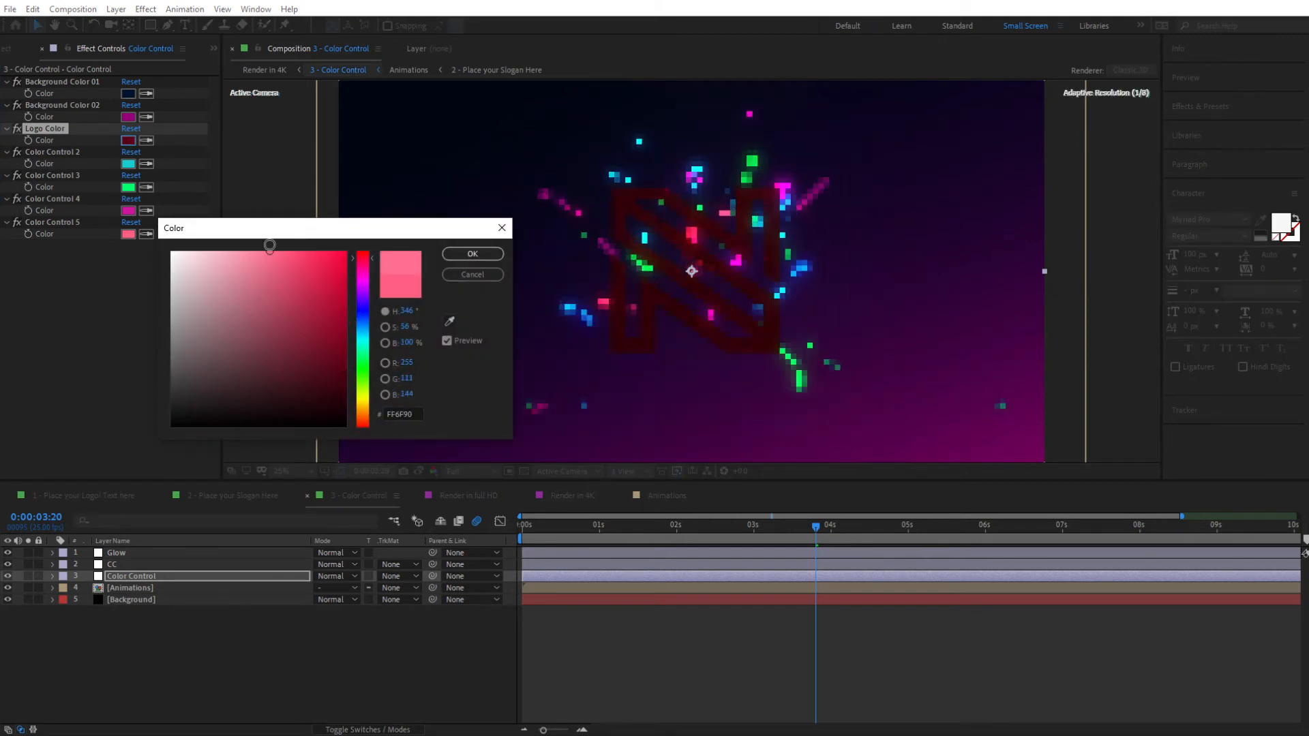
left_click(367, 330)
left_click(370, 316)
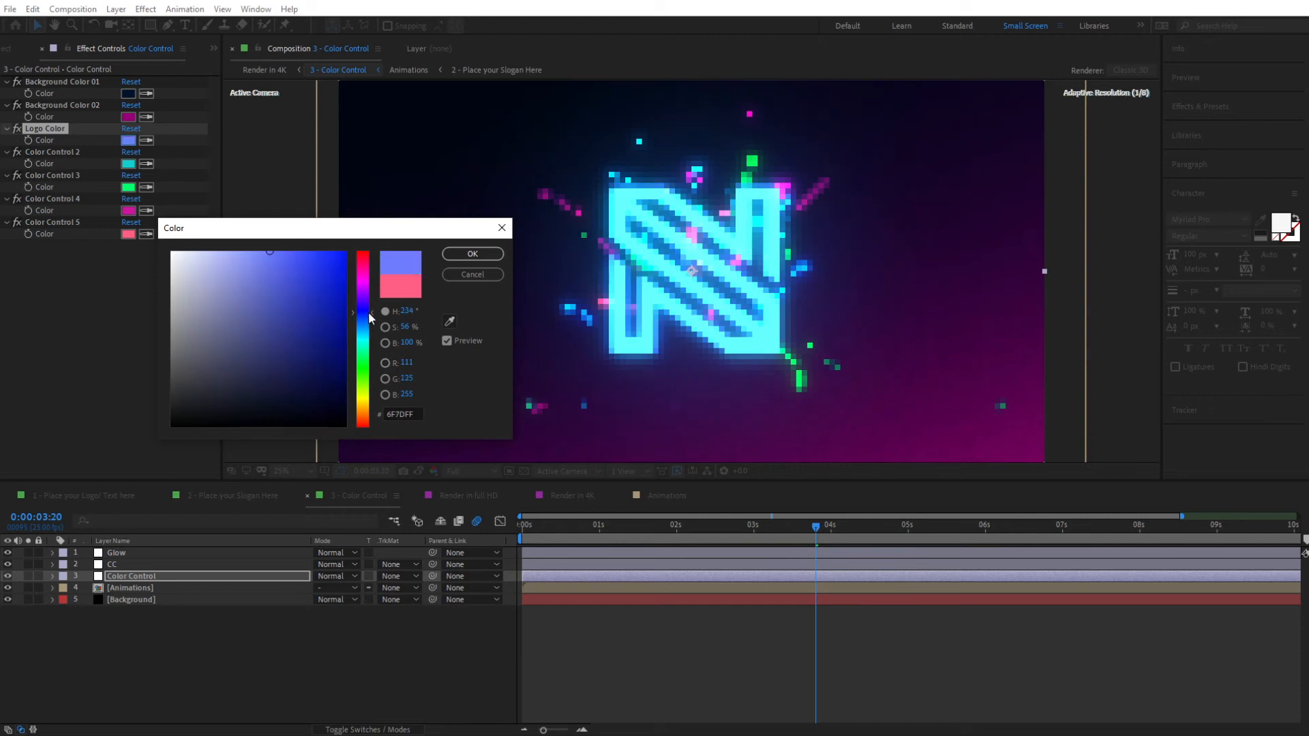
left_click_drag(264, 253, 251, 243)
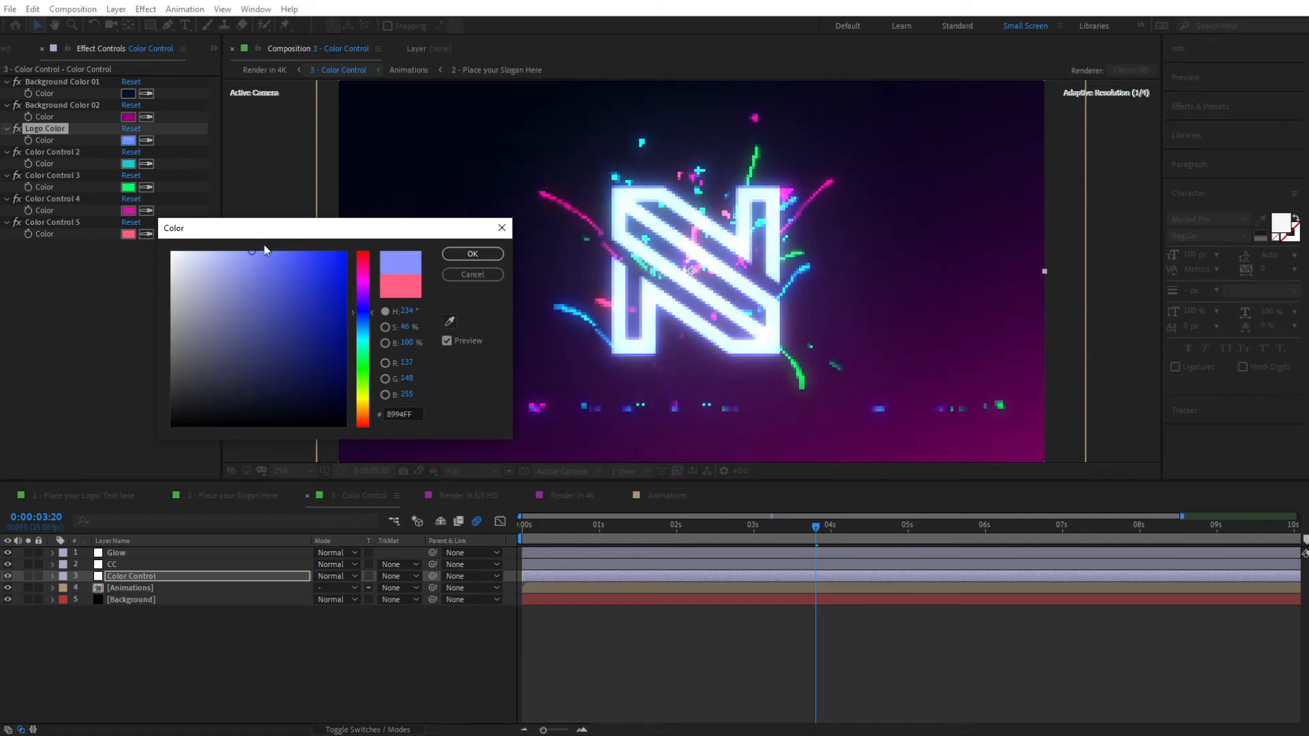
left_click(471, 255)
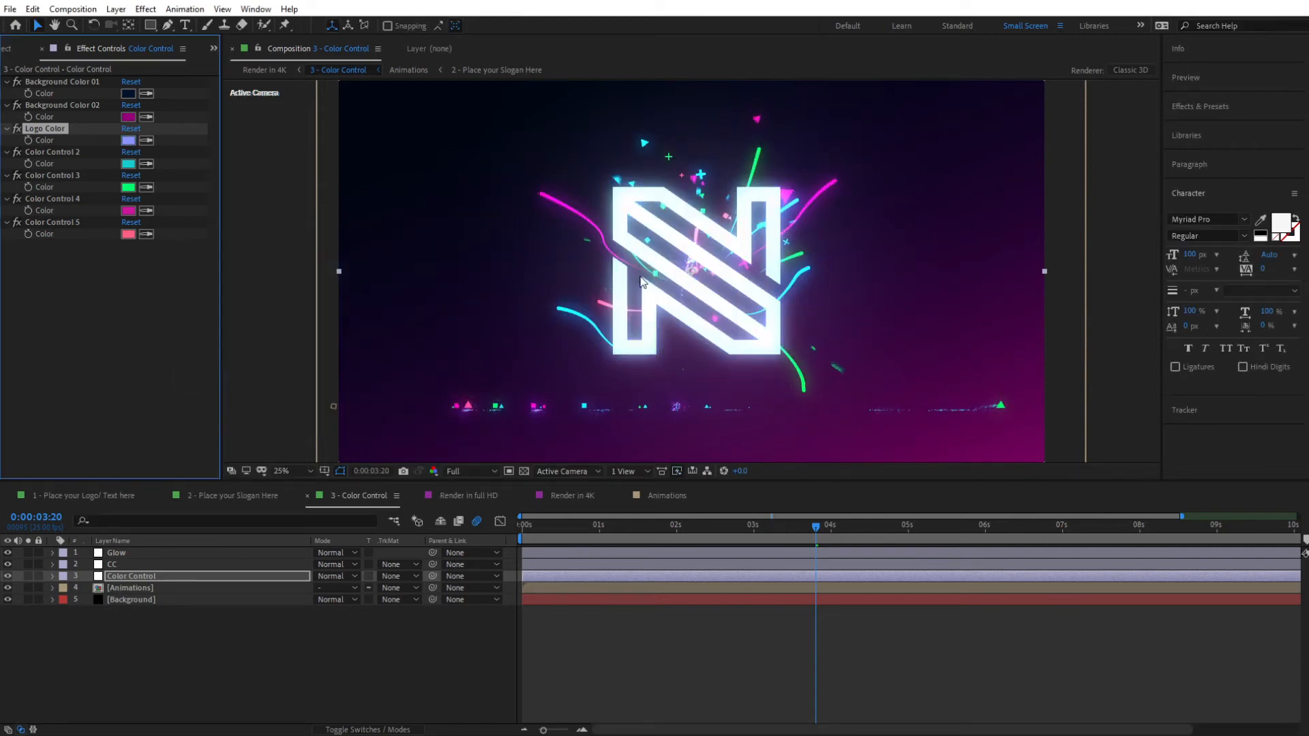
left_click(129, 140)
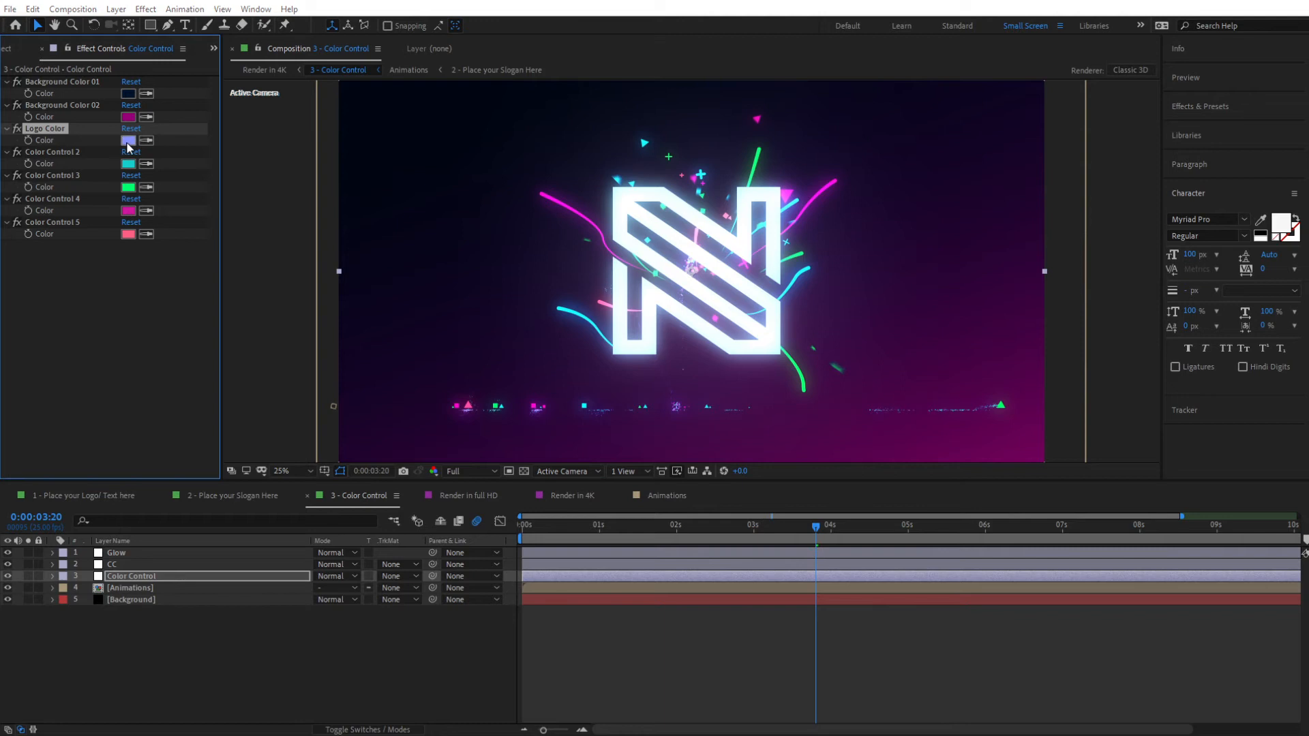
left_click_drag(253, 251, 258, 251)
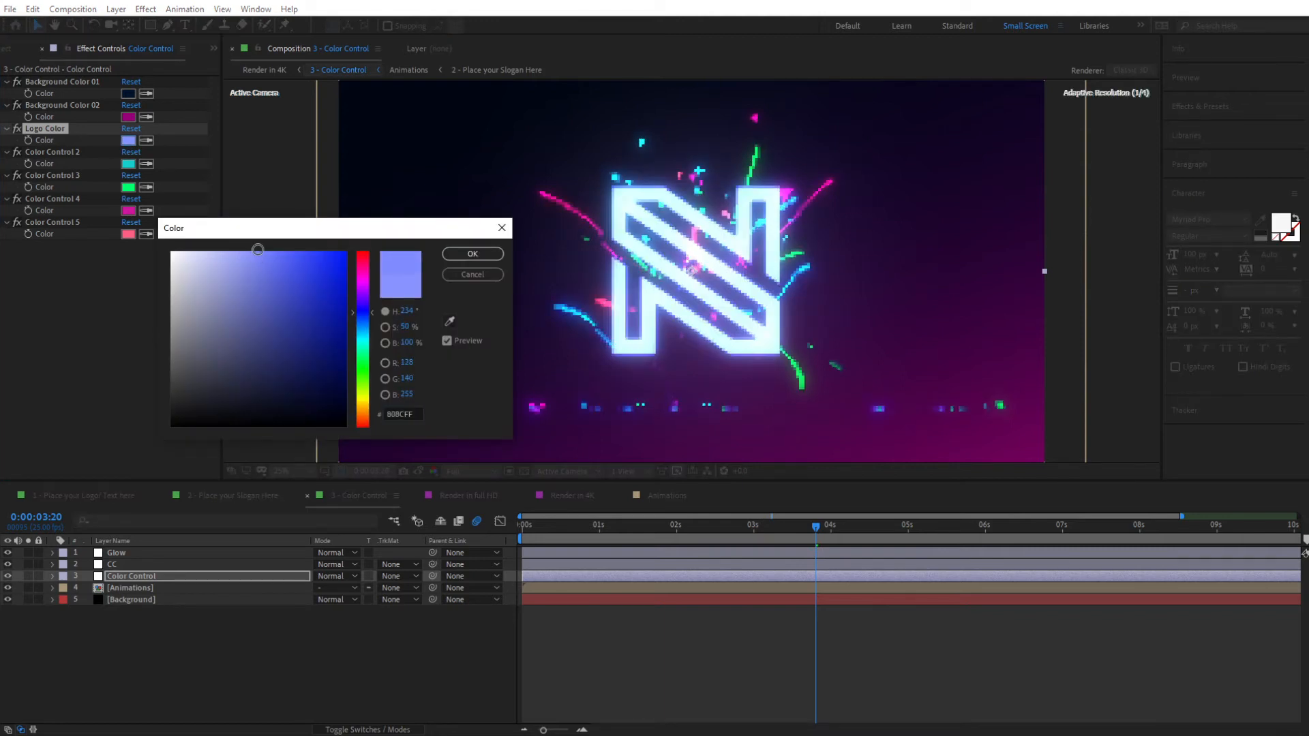
left_click(470, 255)
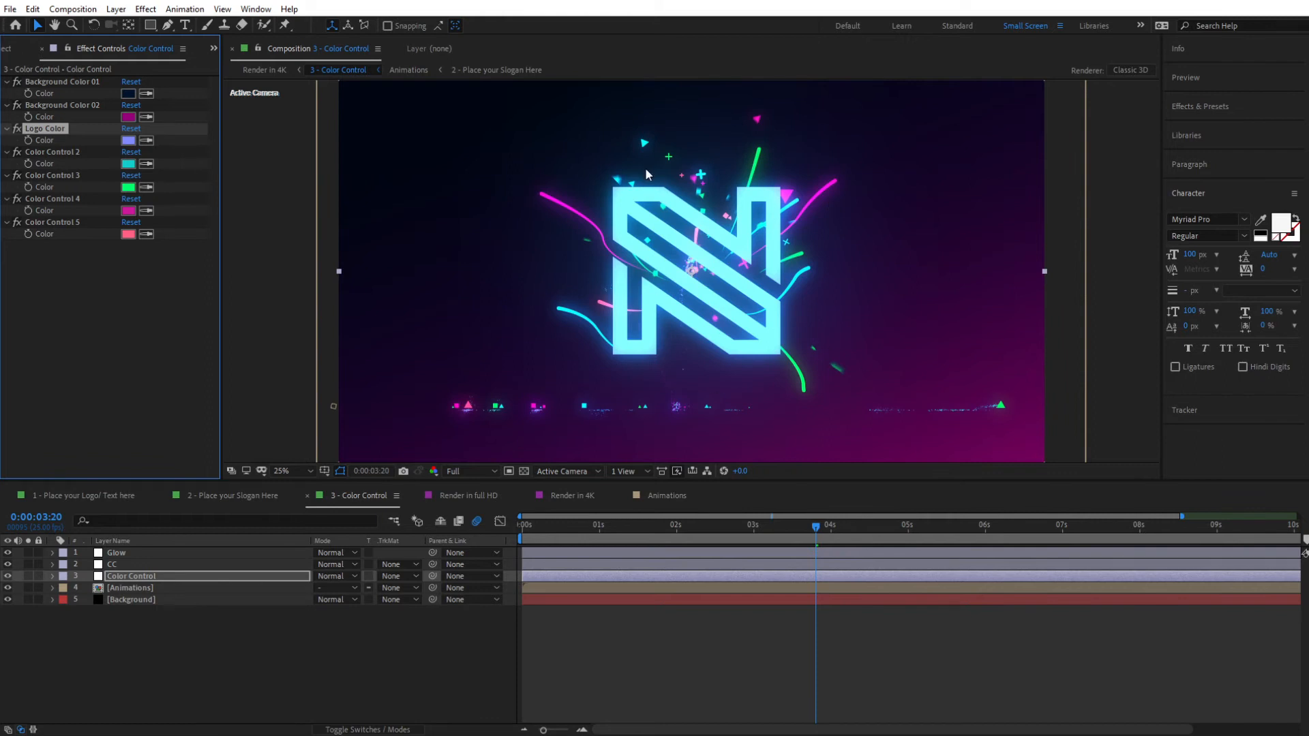
Step: Set Color Control 2 of the "Color Control" layer to a bright pink at full brightness
left_click(45, 151)
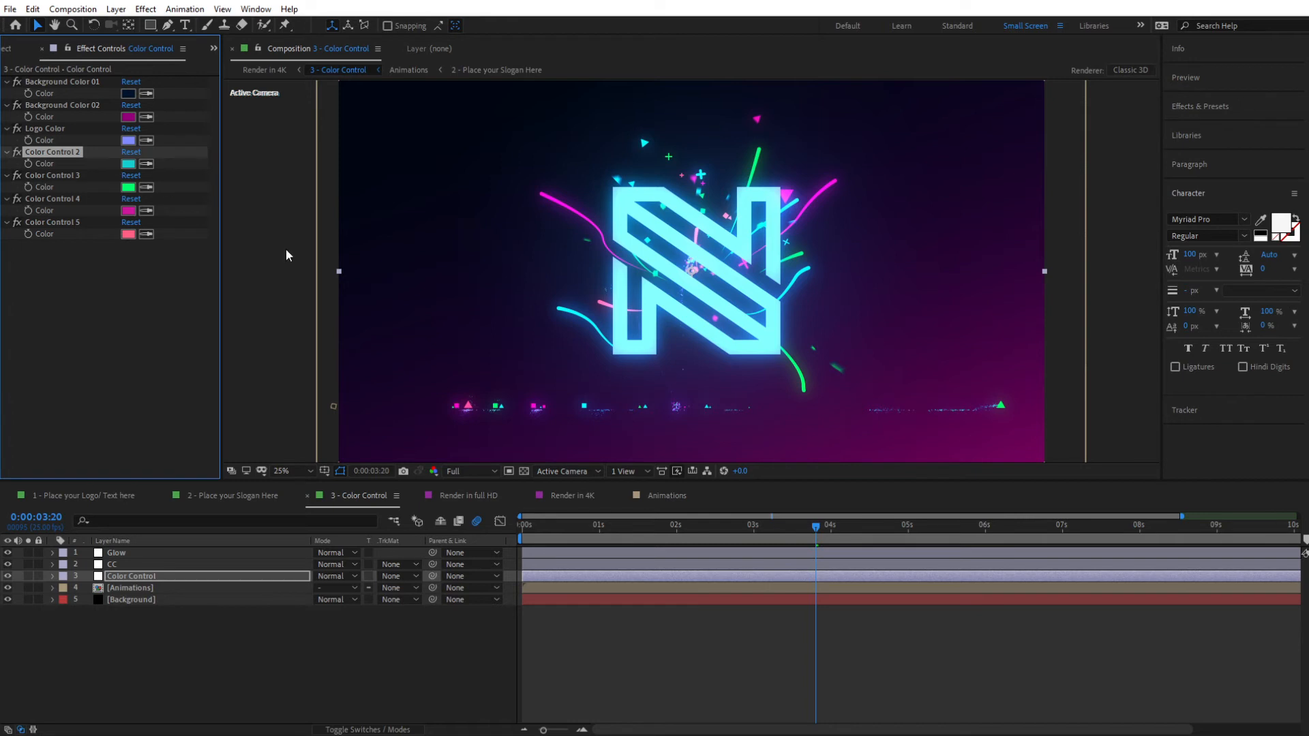
left_click(129, 164)
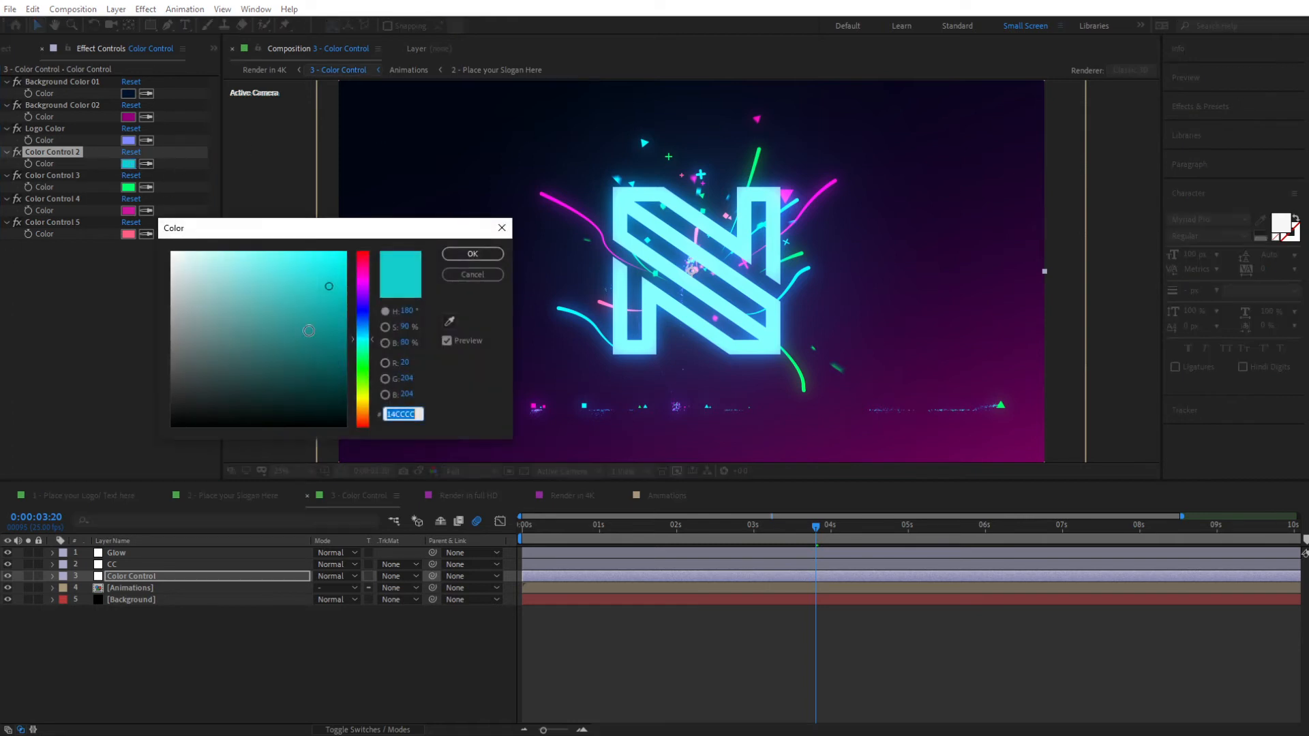
left_click_drag(365, 282, 368, 254)
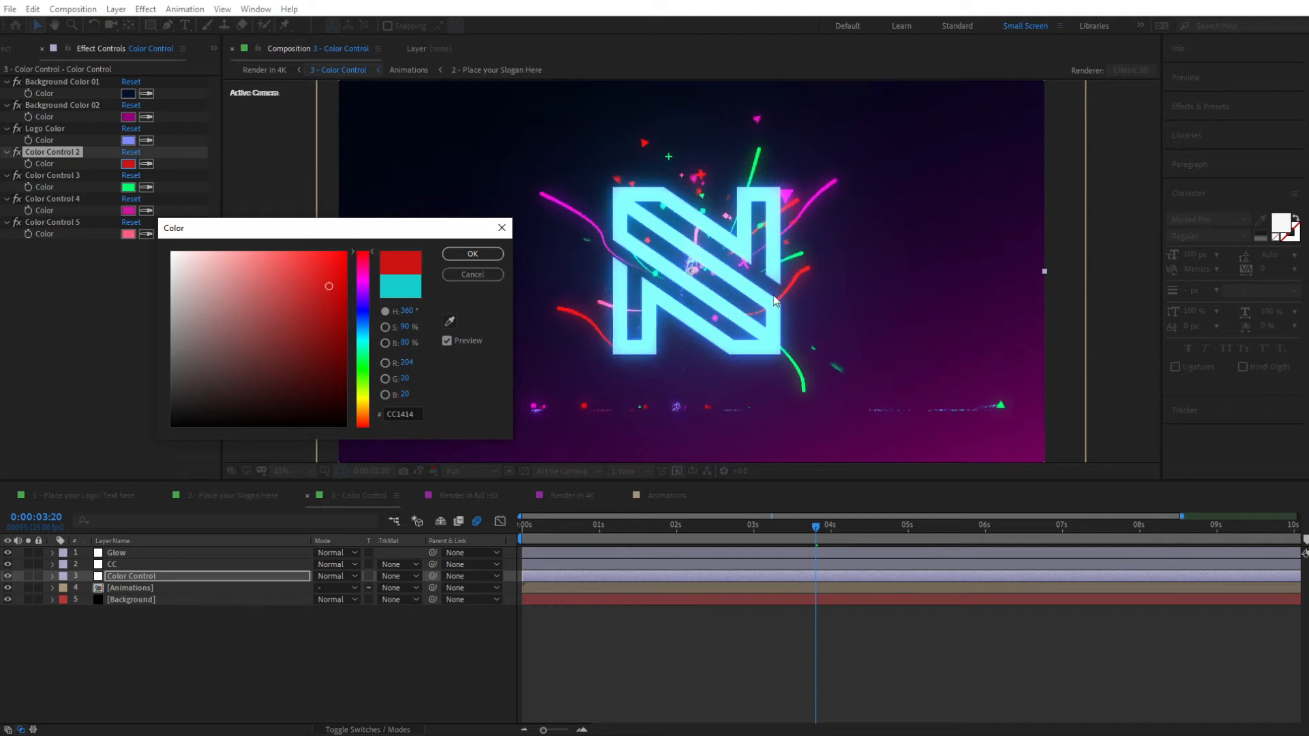
left_click(241, 256)
left_click(282, 252)
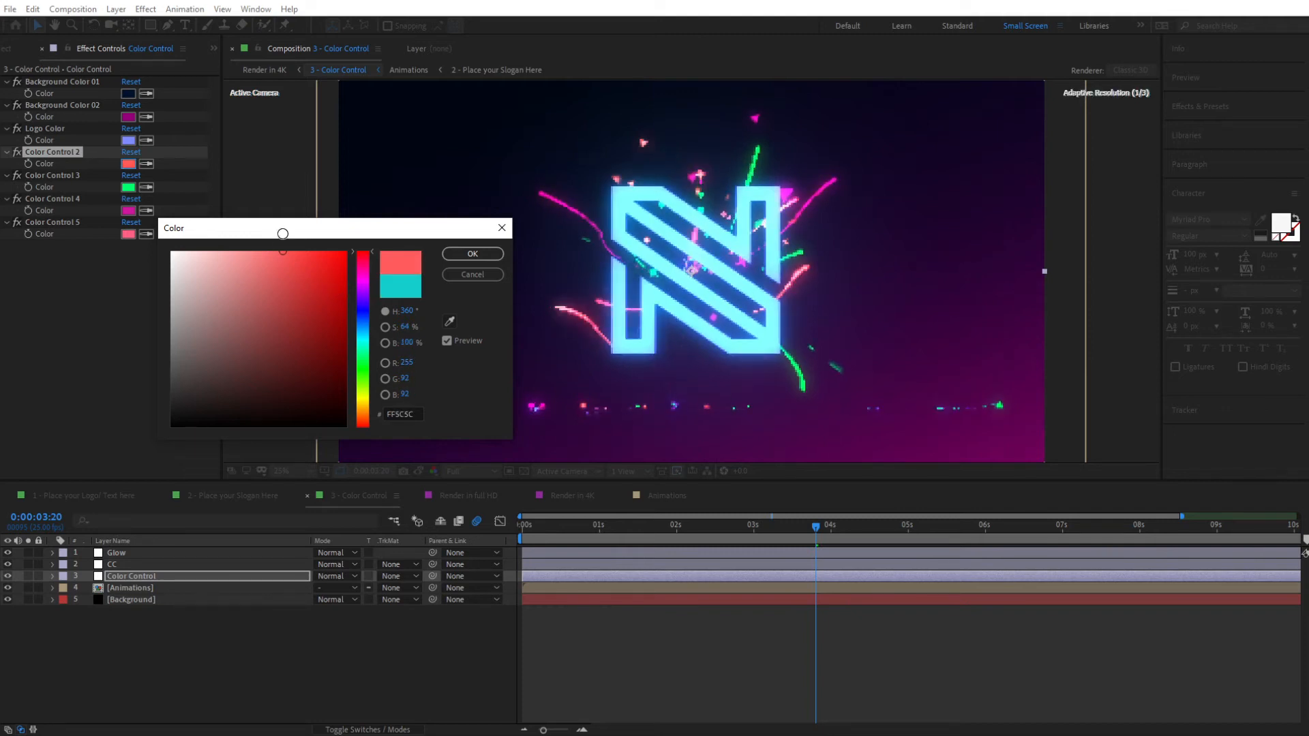
left_click_drag(364, 252, 364, 266)
left_click(473, 255)
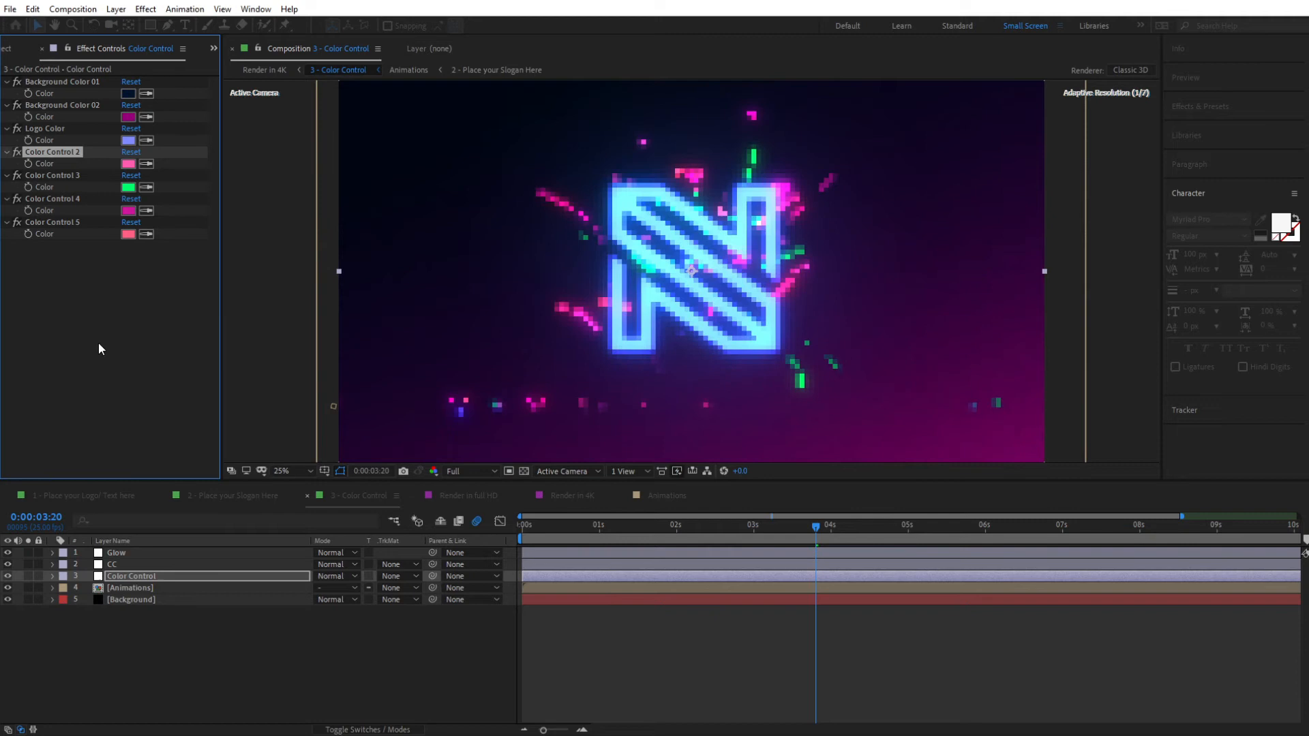
Step: Set Color Control 3 of the "Color Control" layer to the orange FF9212
left_click(127, 188)
left_click_drag(371, 395, 374, 412)
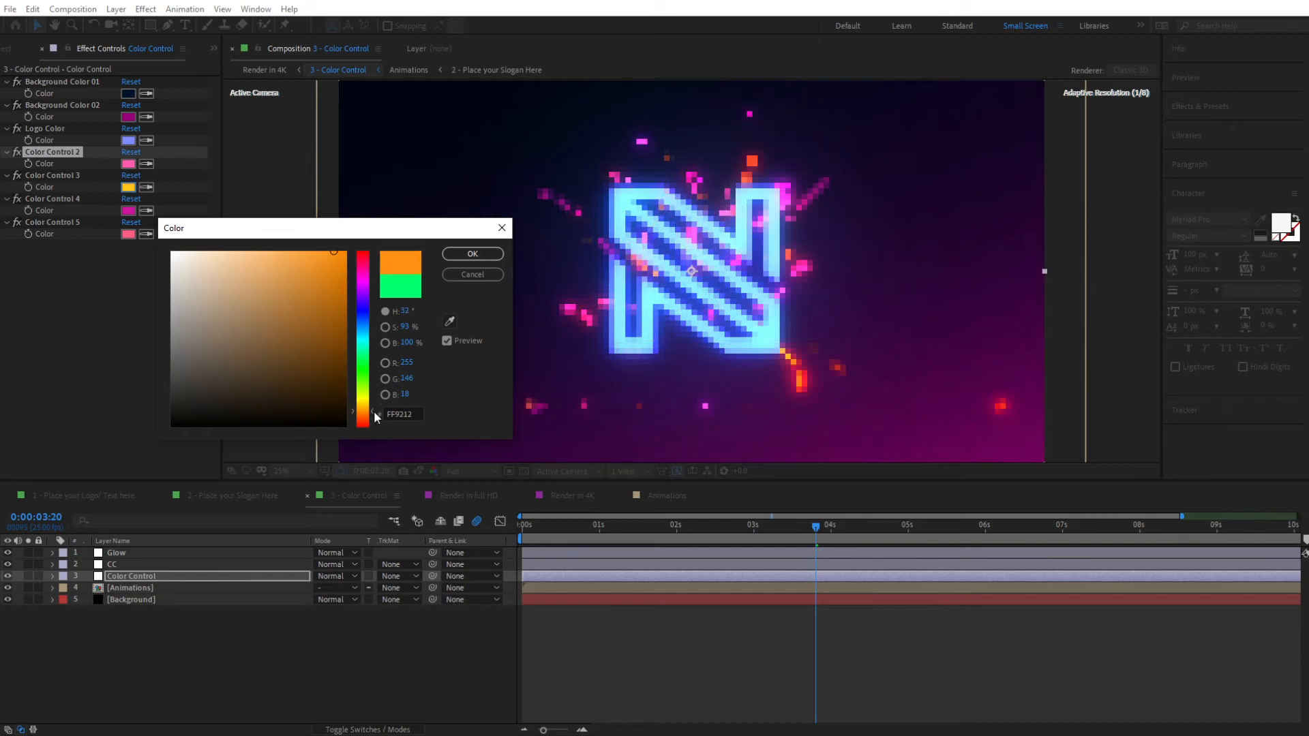
left_click(472, 253)
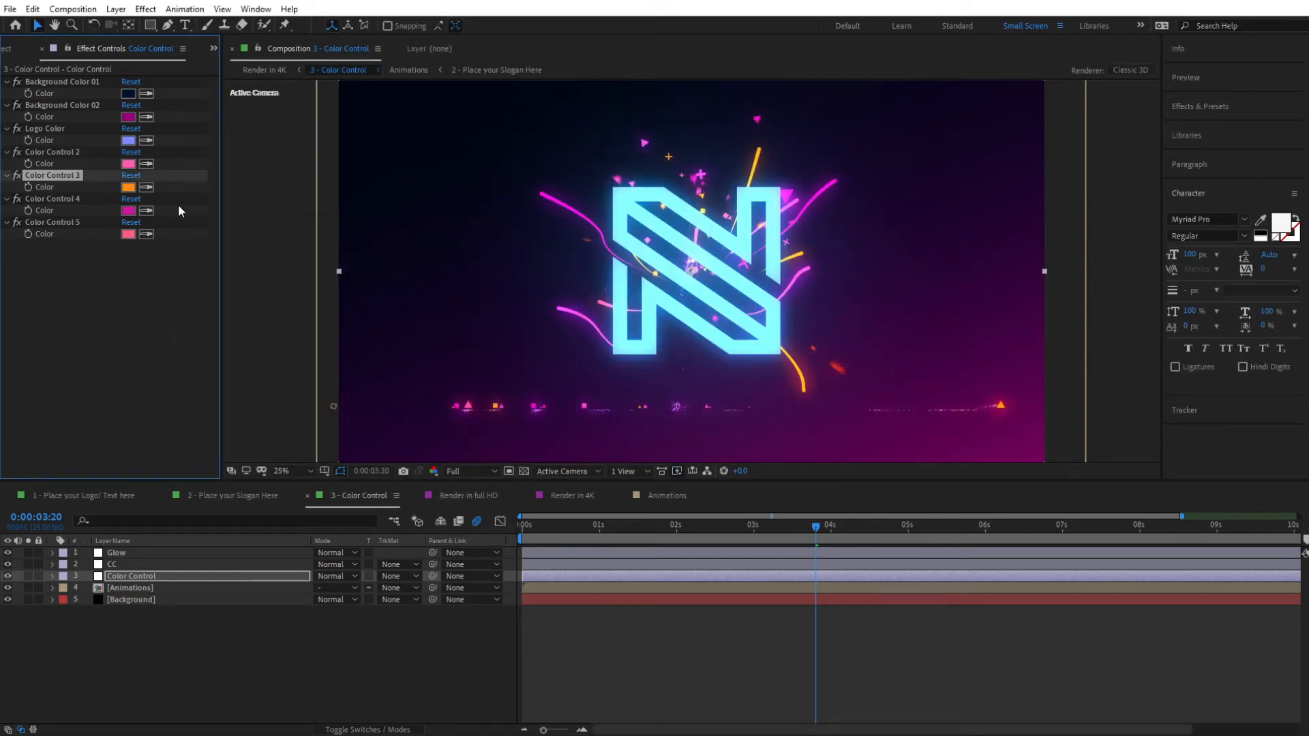
Step: Set Color Control 4 of the "Color Control" layer to the red FF2C2C
left_click(128, 211)
left_click_drag(371, 395, 372, 434)
left_click_drag(326, 318, 316, 252)
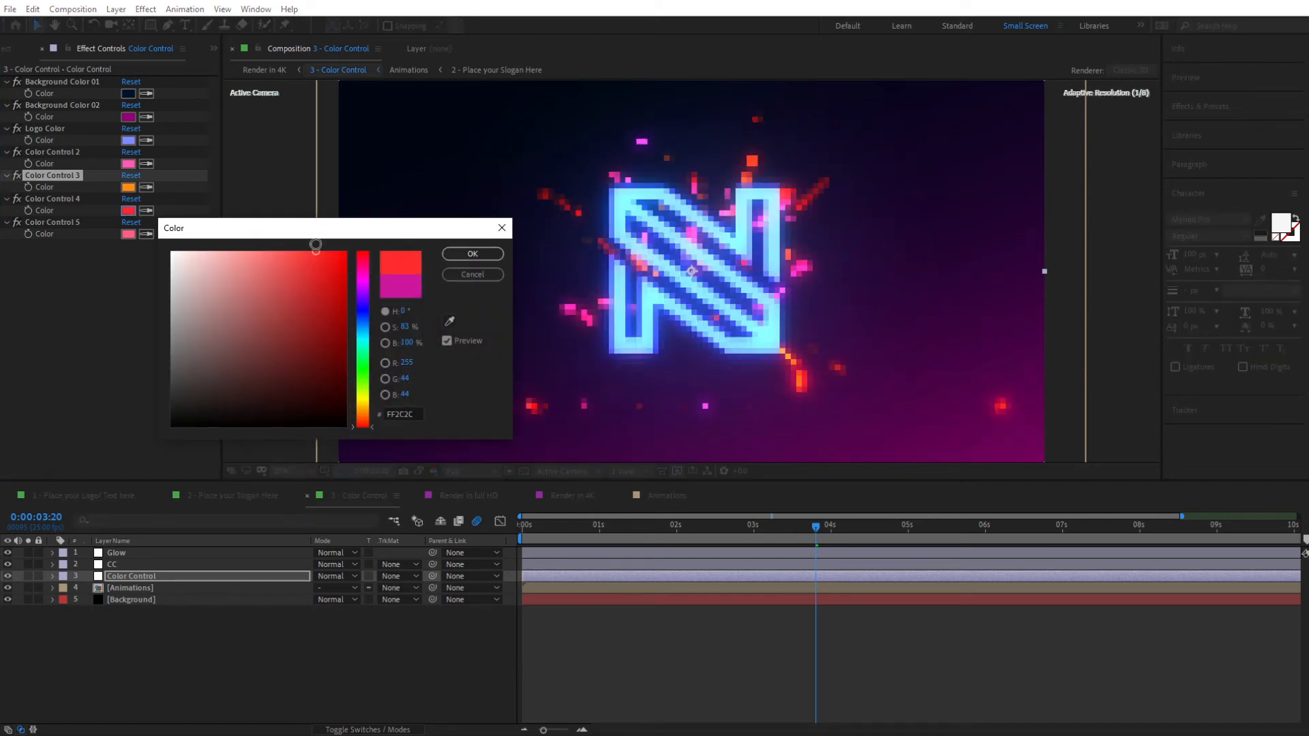
left_click(472, 255)
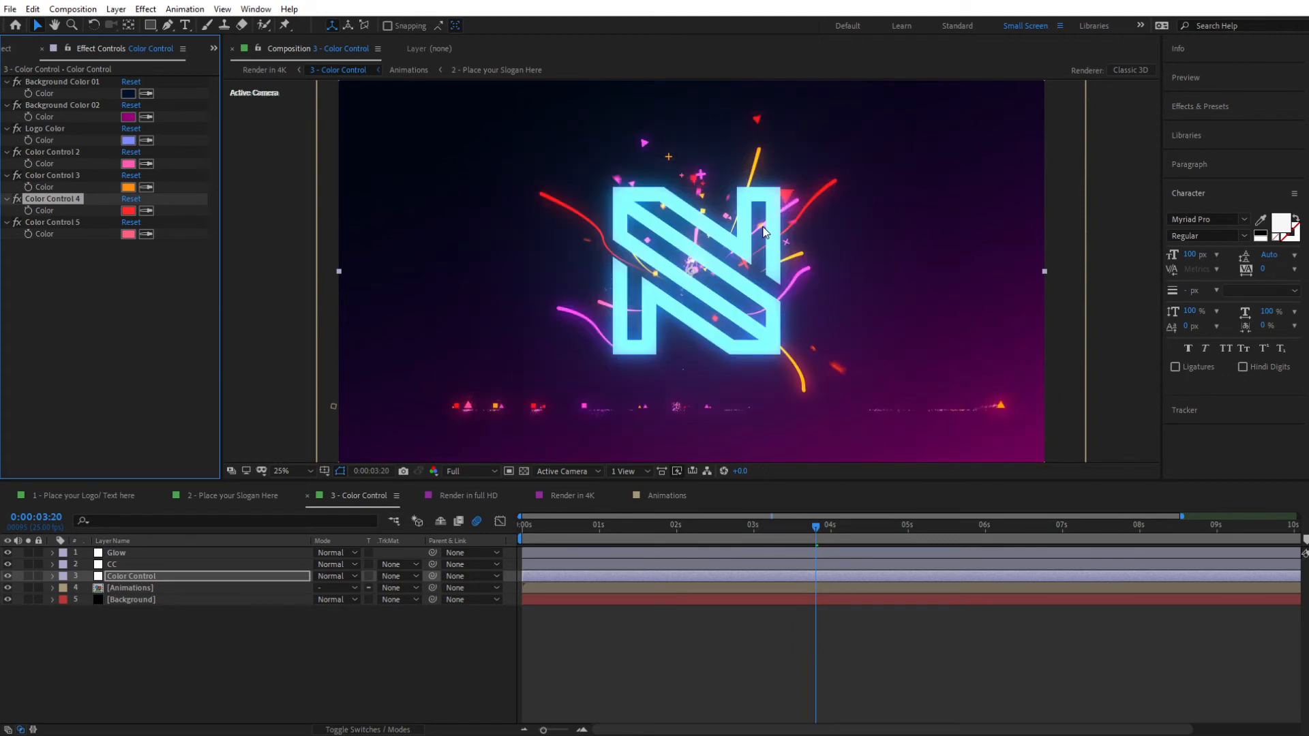
Step: Set Color Control 5 of the "Color Control" layer to a bright blue
left_click(128, 235)
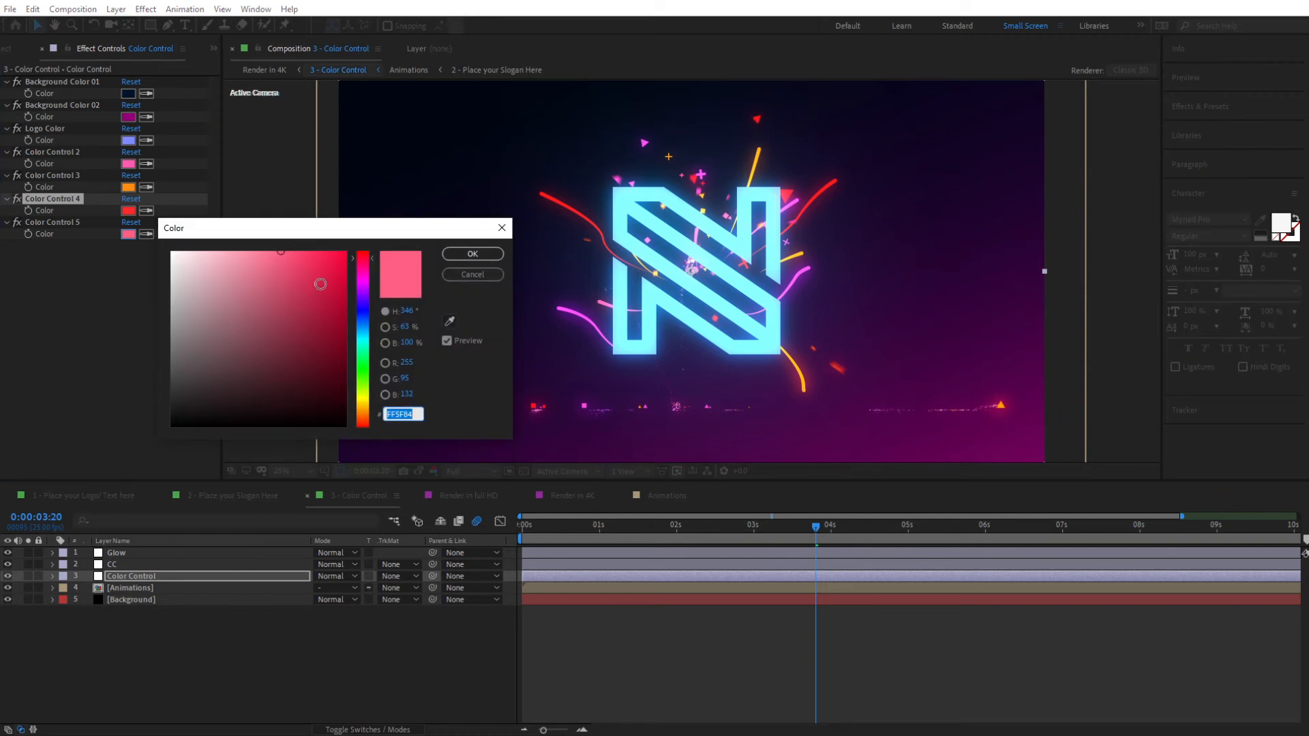
left_click_drag(363, 288, 363, 313)
left_click_drag(317, 263, 288, 240)
left_click(479, 257)
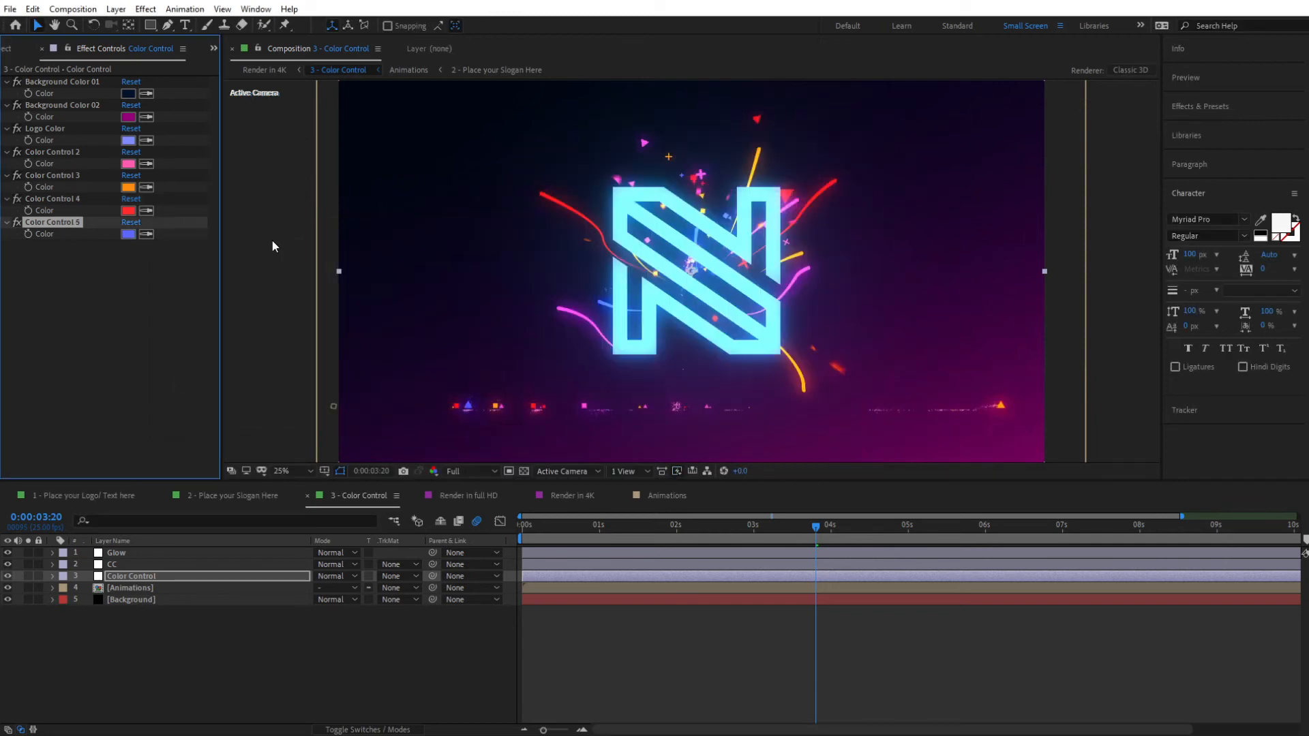
Step: Change Color Control 2 of the "Color Control" layer to the yellow FFDE5C
left_click(128, 164)
left_click_drag(363, 267, 356, 407)
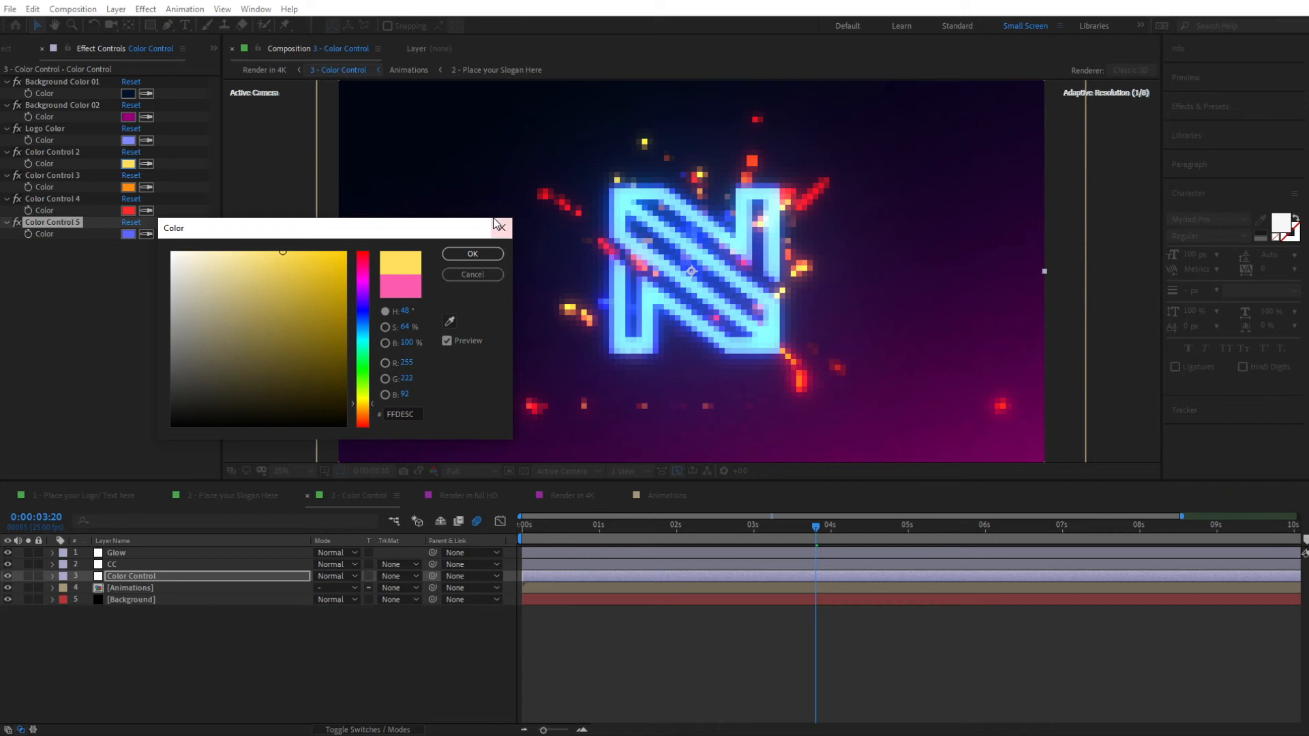
left_click(472, 253)
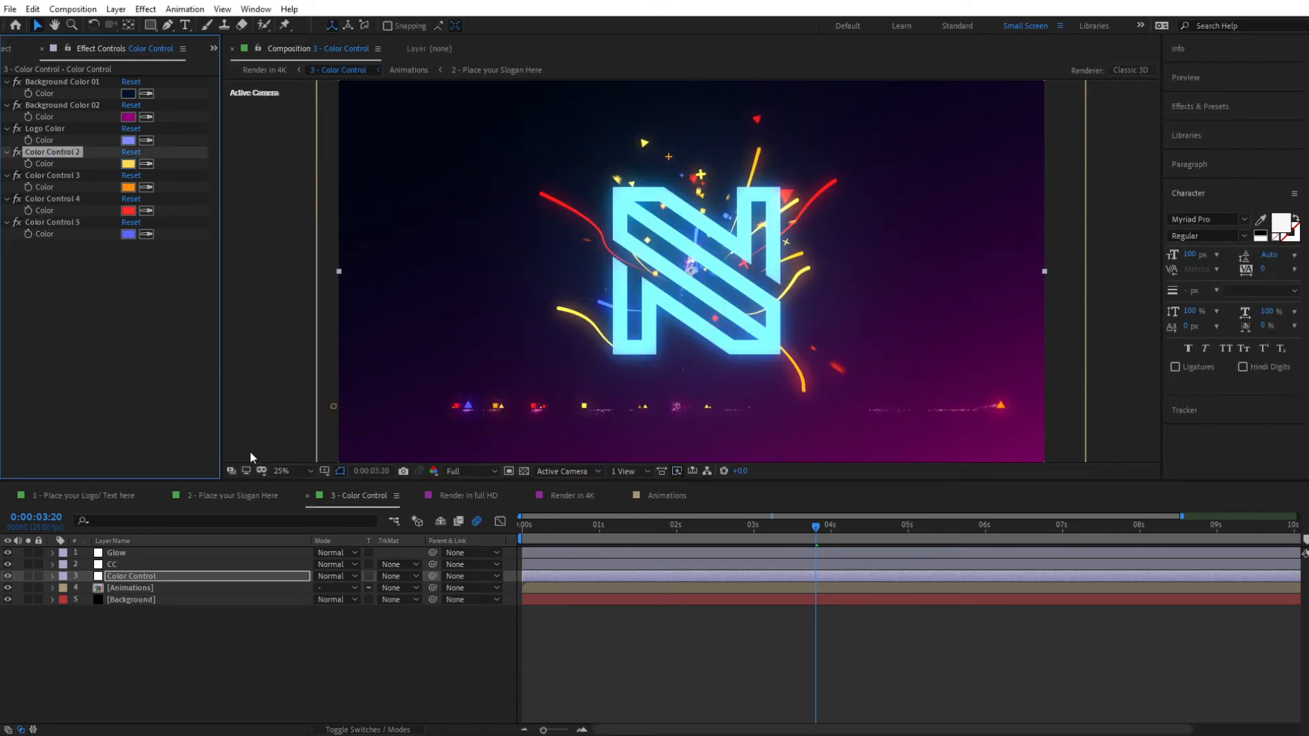
Step: Change Background Color 02 of the "Color Control" layer to the dark orange 975500
left_click(128, 117)
left_click(362, 388)
mouse_move(370, 392)
left_mouse_down()
mouse_move(372, 414)
mouse_move(355, 411)
left_mouse_up()
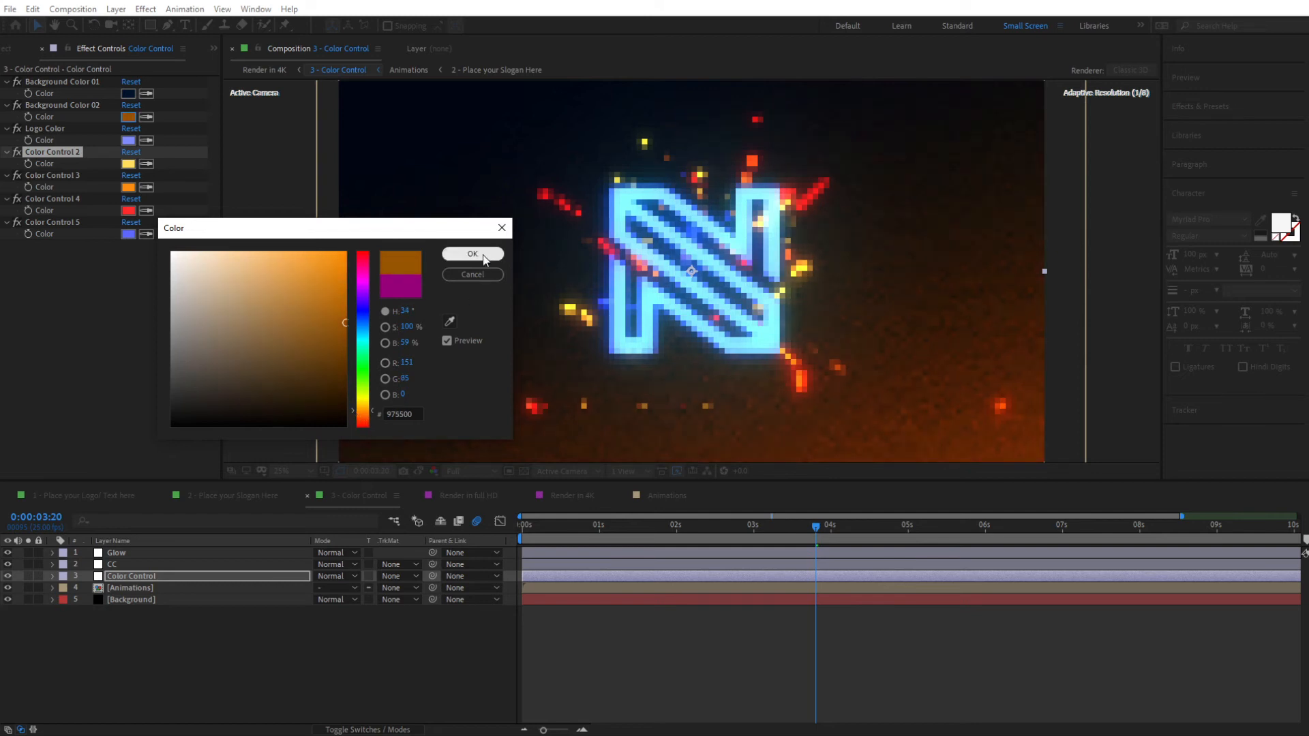
left_click(455, 254)
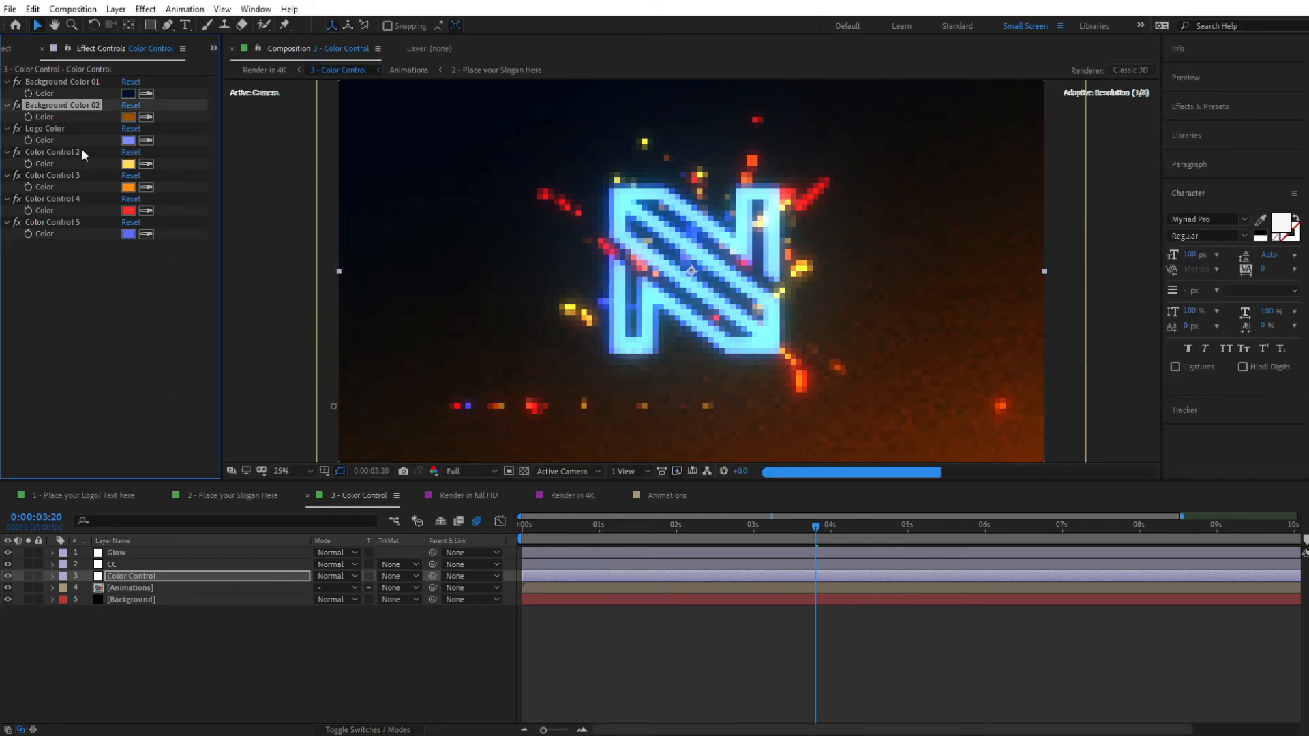
Step: Change the Logo Color of the "Color Control" layer to the light orange FFB980
left_click(129, 141)
left_click_drag(358, 298, 368, 411)
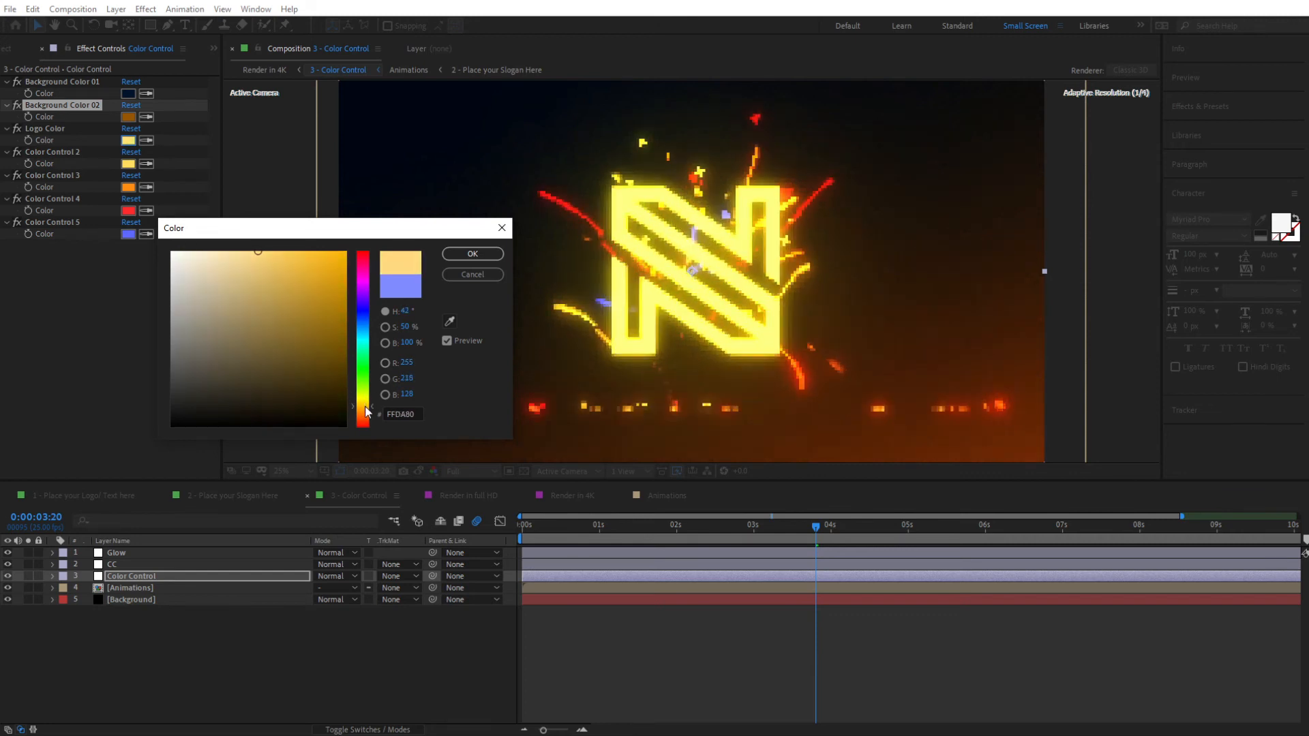
left_click(471, 254)
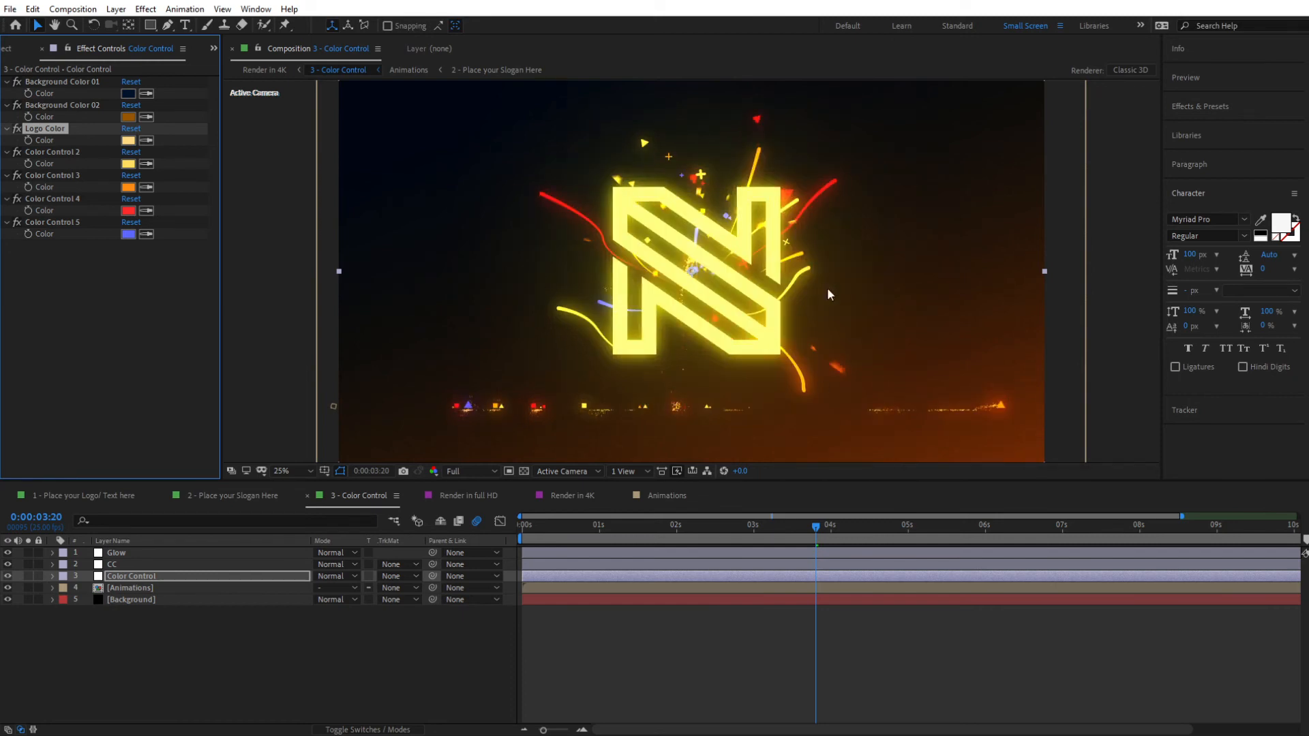
left_click(128, 164)
left_click_drag(366, 406, 368, 417)
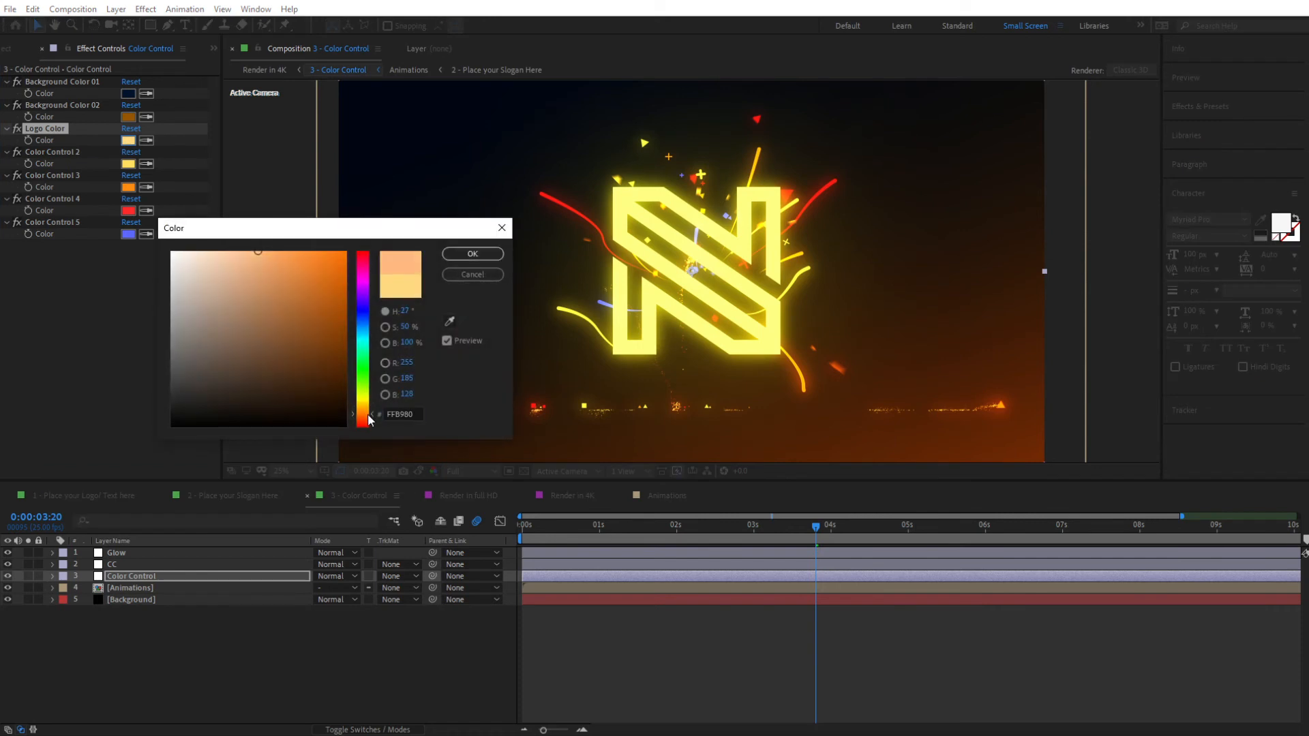
left_click(472, 253)
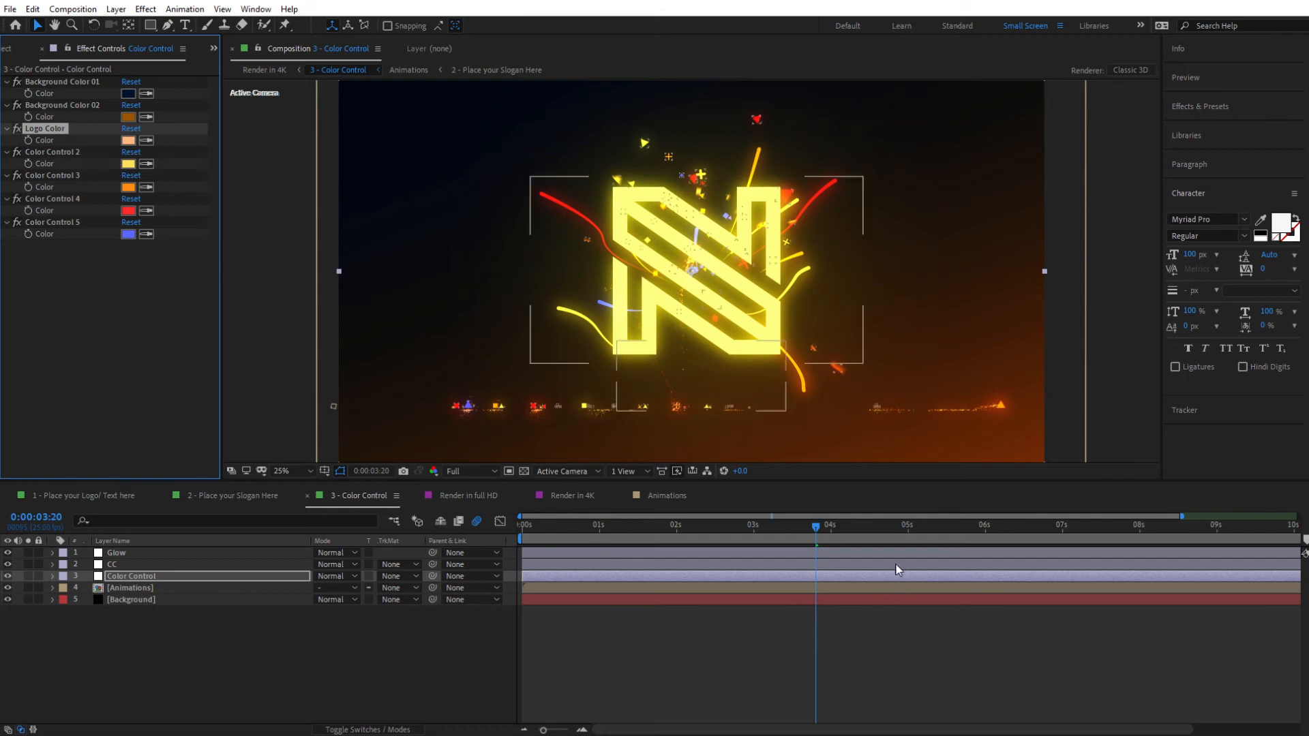
Step: Change Color Control 5 to a bright yellow, about FDFF5D, and go to 0:00:02:15 to preview the recoloured particles
left_click(124, 234)
left_click_drag(352, 330, 364, 399)
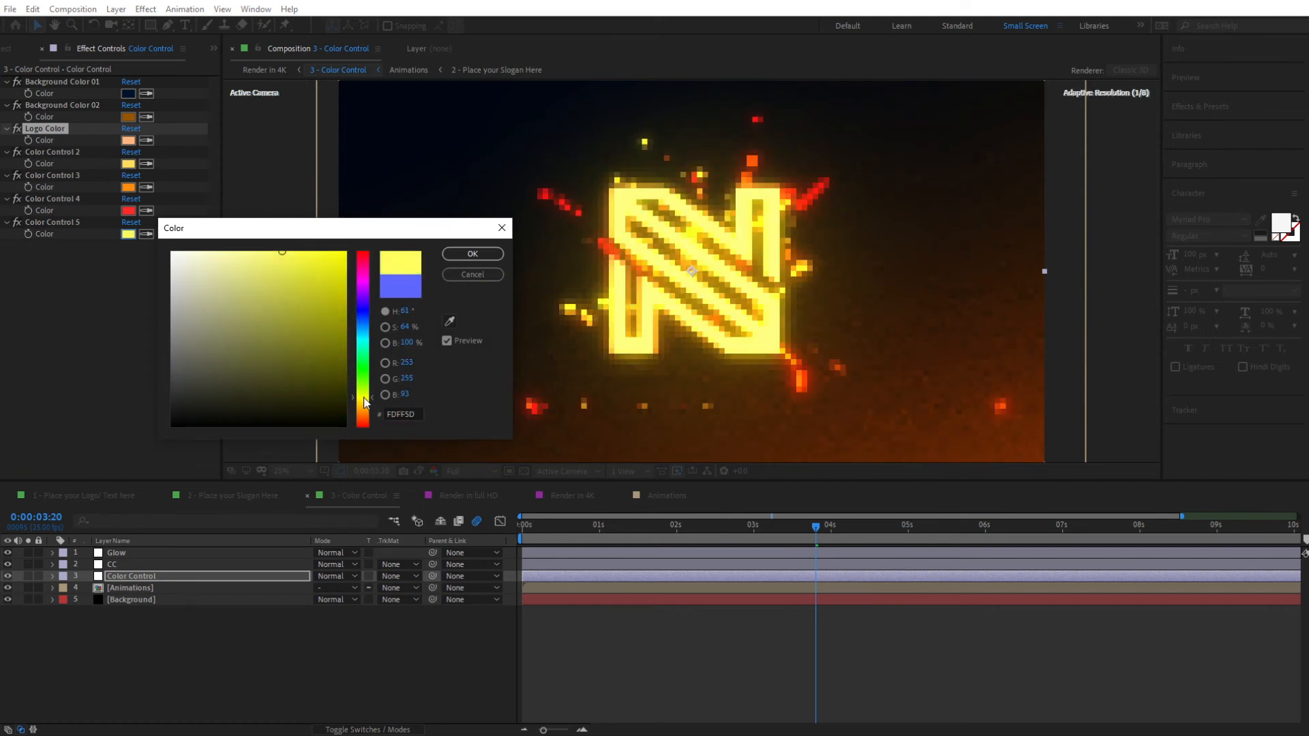
left_click(482, 254)
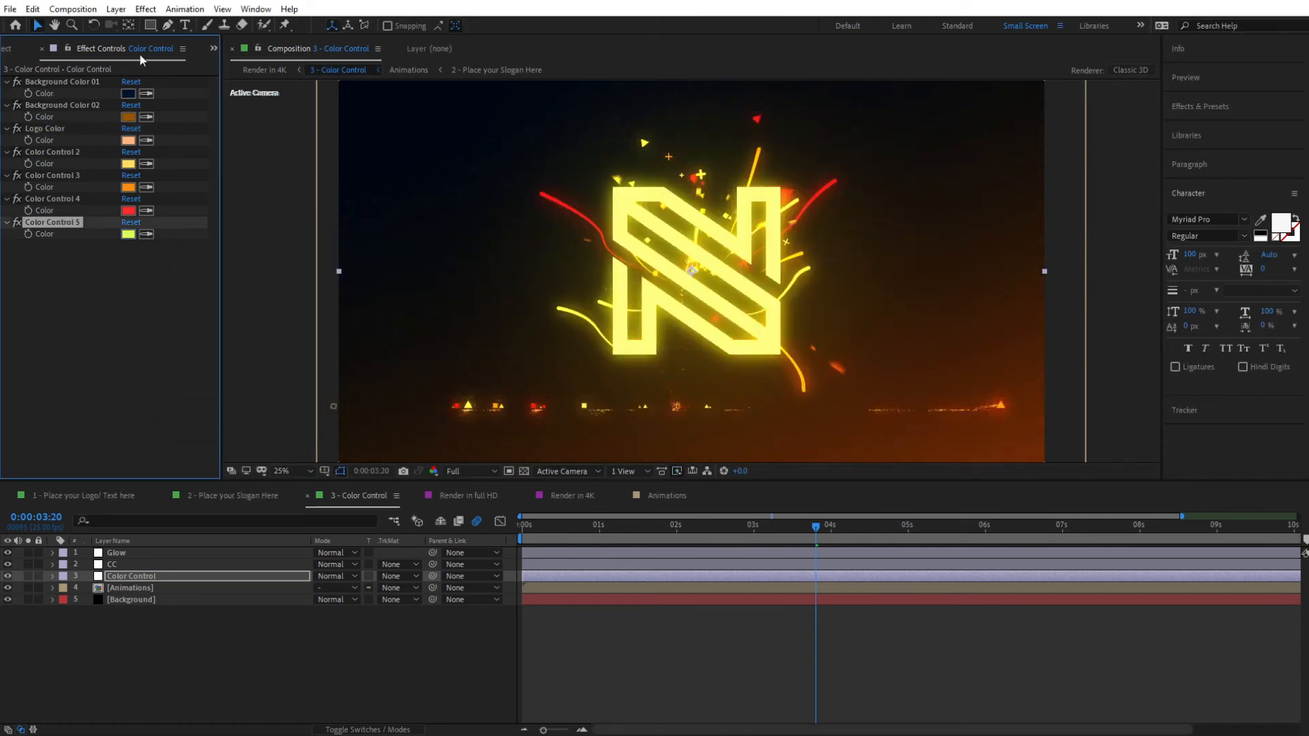
left_click_drag(815, 526, 724, 528)
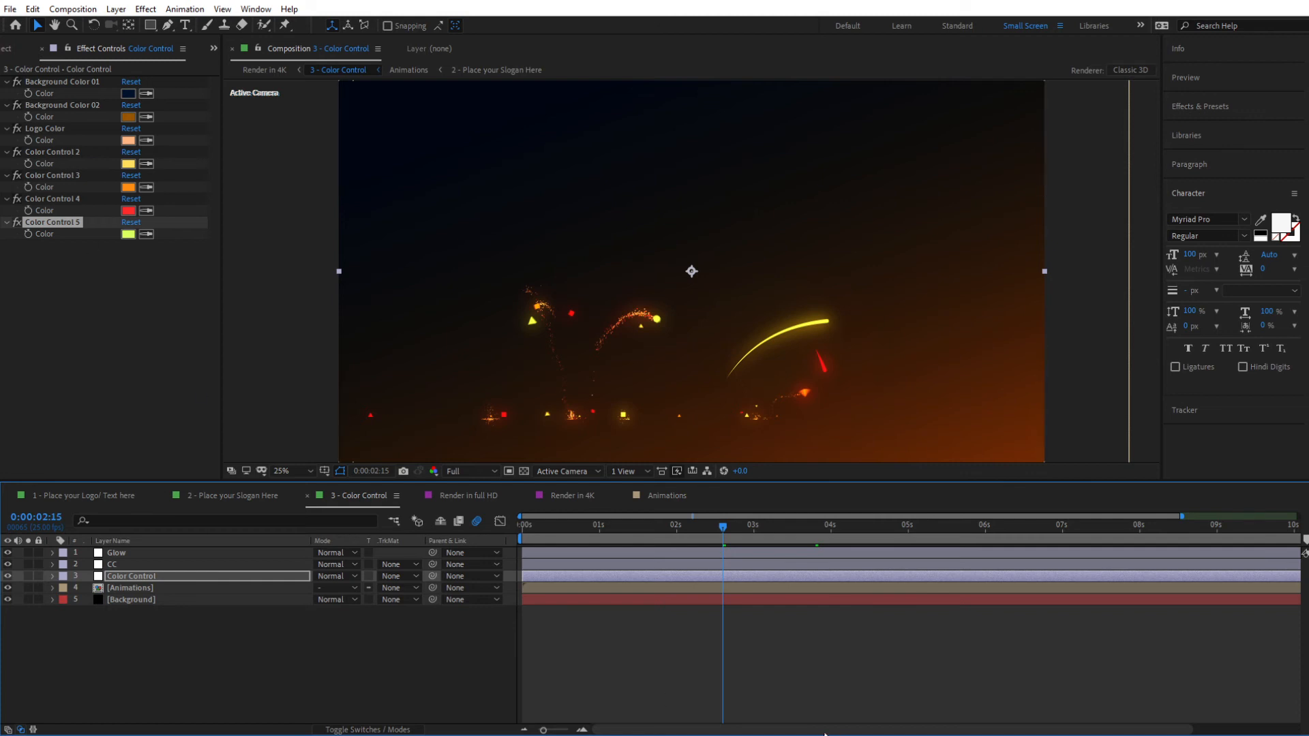
Step: Add the music file 27995226_simple-logo-42_by_gizzzy_preview.mp3 from the project items as the lowest layer of the "3 - Color Control" composition
left_click(10, 49)
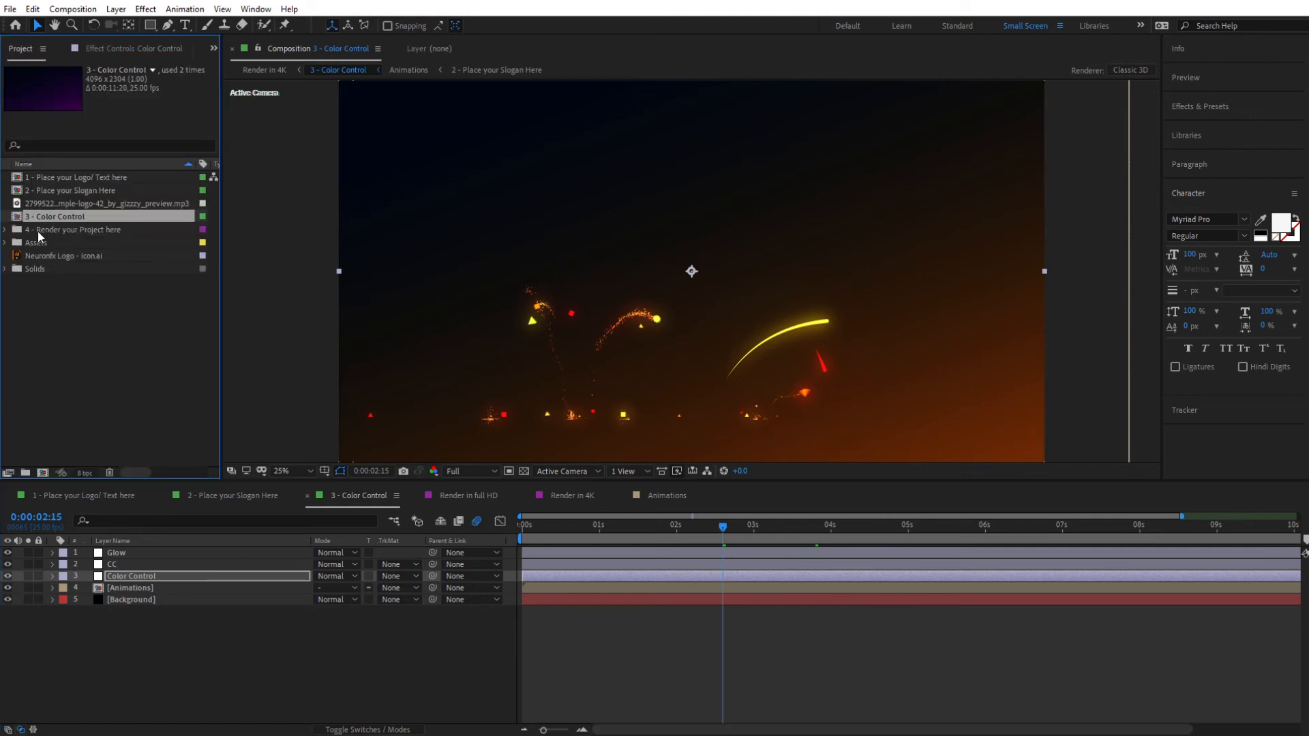
left_click(39, 203)
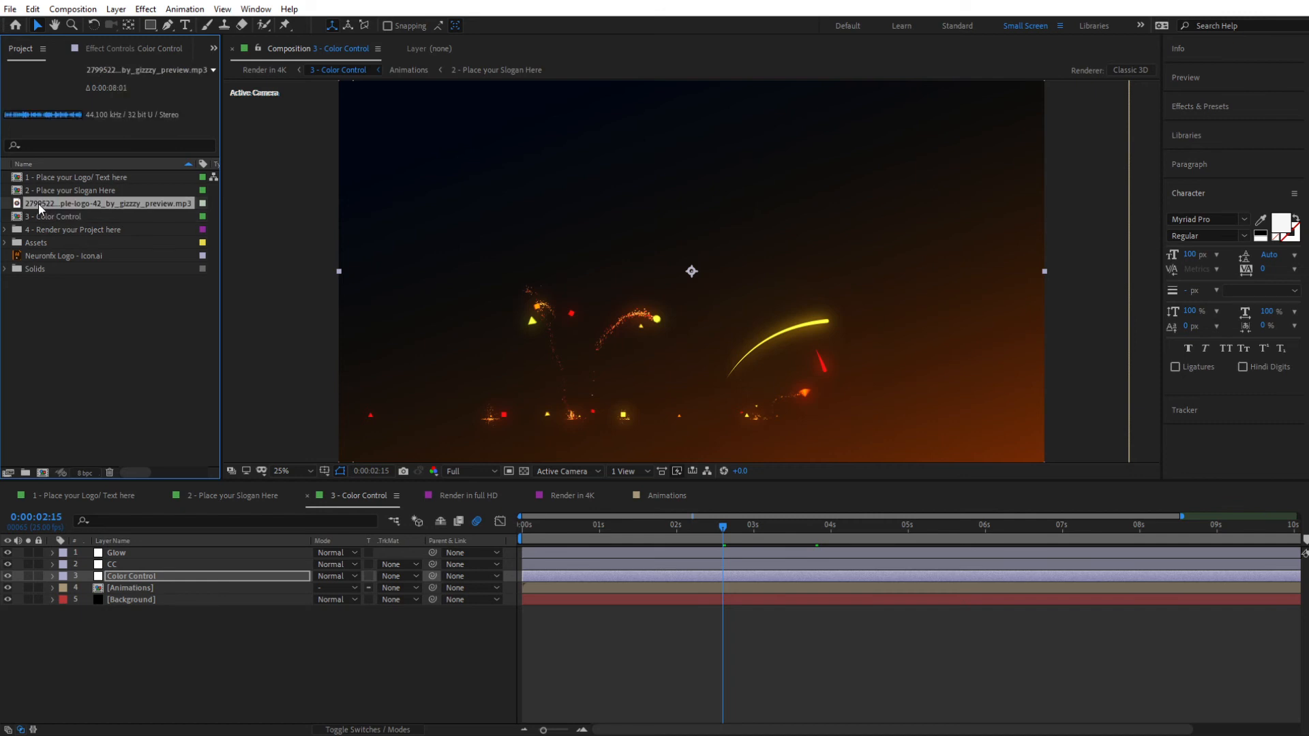
left_click_drag(38, 203, 383, 643)
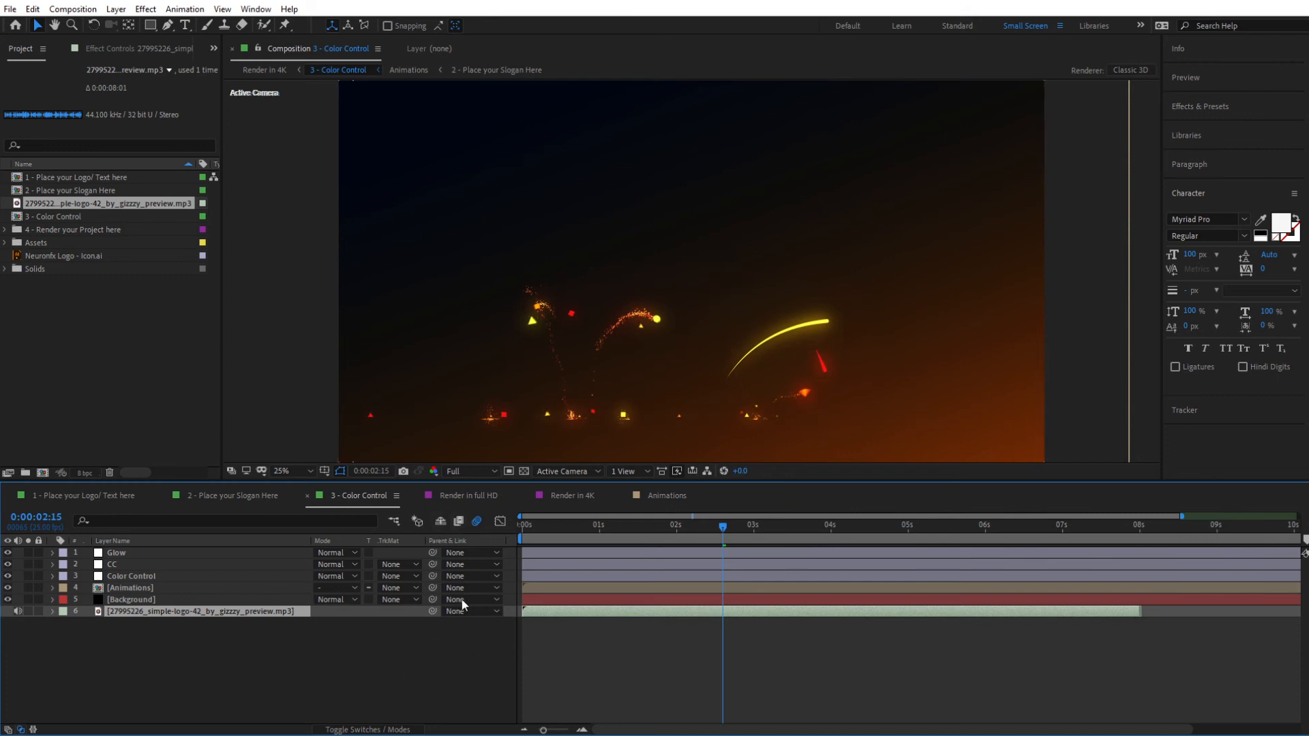
Step: Open the "Render in full HD" composition, collapse its "3 - Color Control" layer and go to 0:00:01:05
left_click(469, 497)
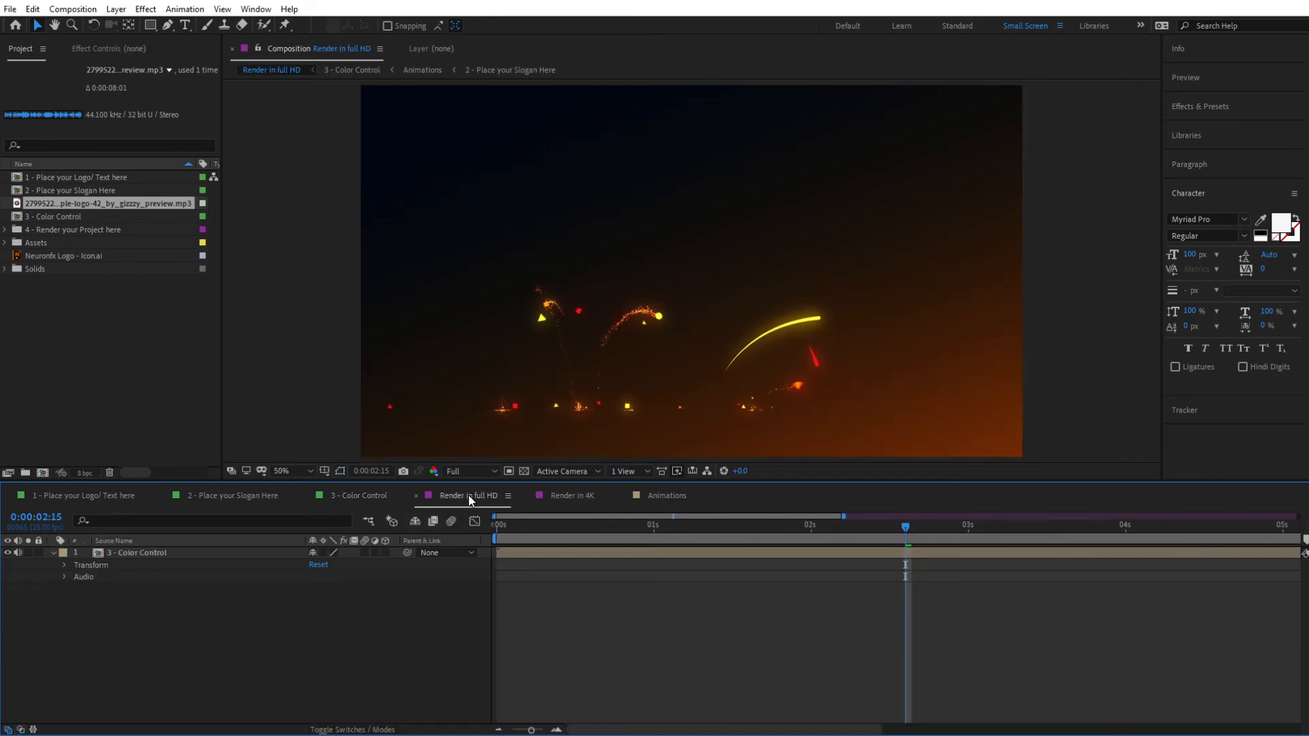
left_click(51, 553)
left_click(684, 527)
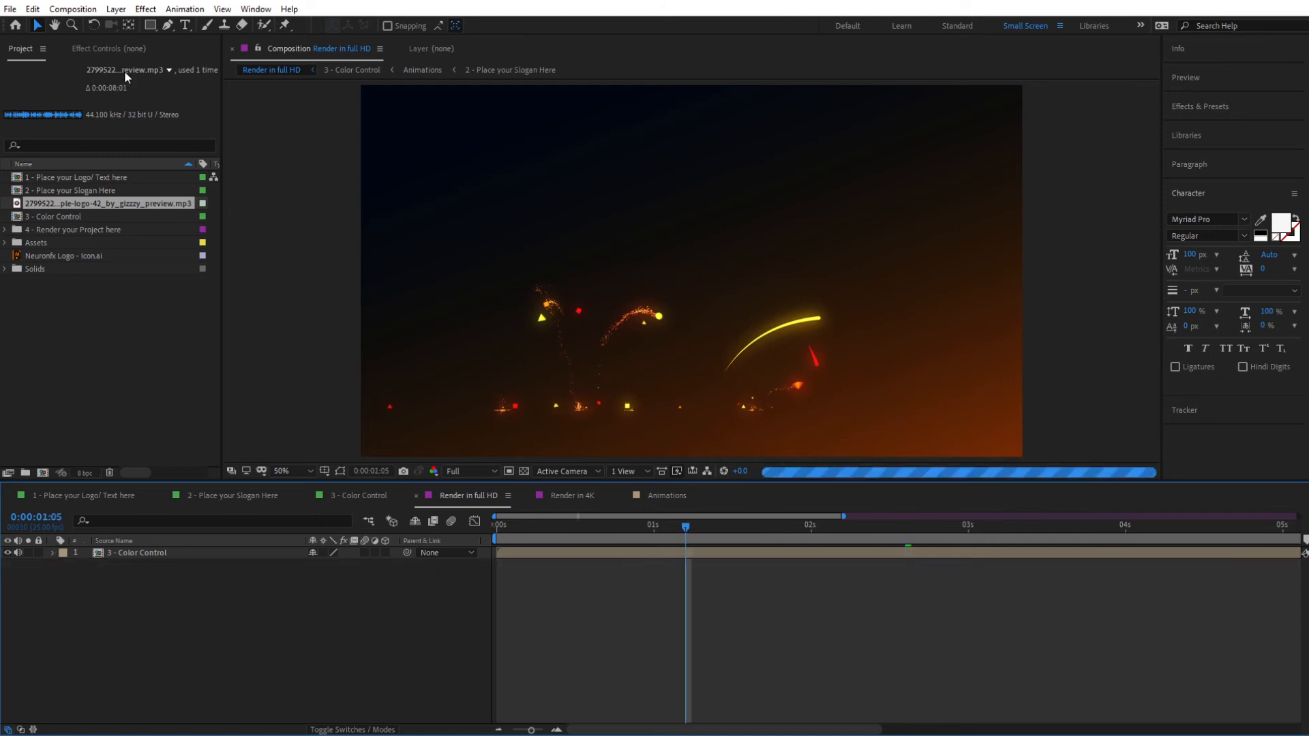
Step: Add the "Render in full HD" composition to the Adobe Media Encoder queue and switch to Adobe Media Encoder
left_click(57, 13)
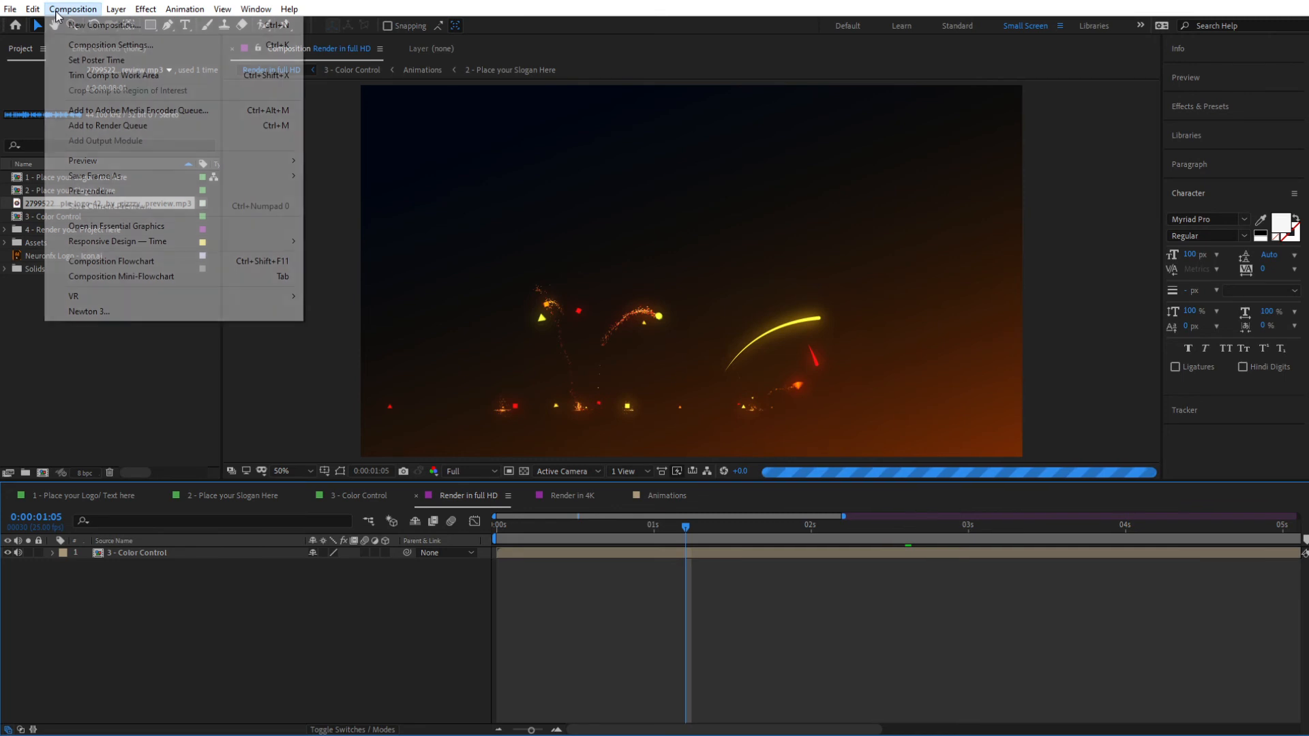
left_click(168, 115)
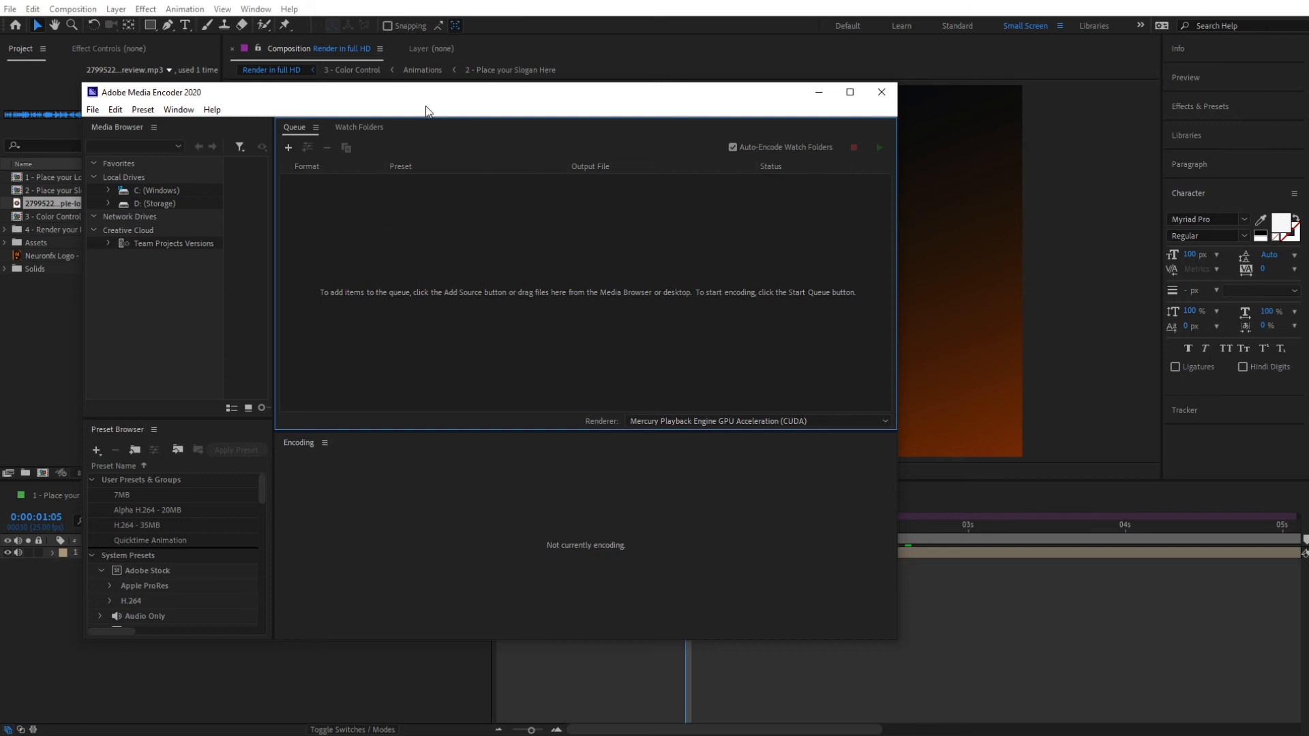
left_click_drag(397, 99, 469, 95)
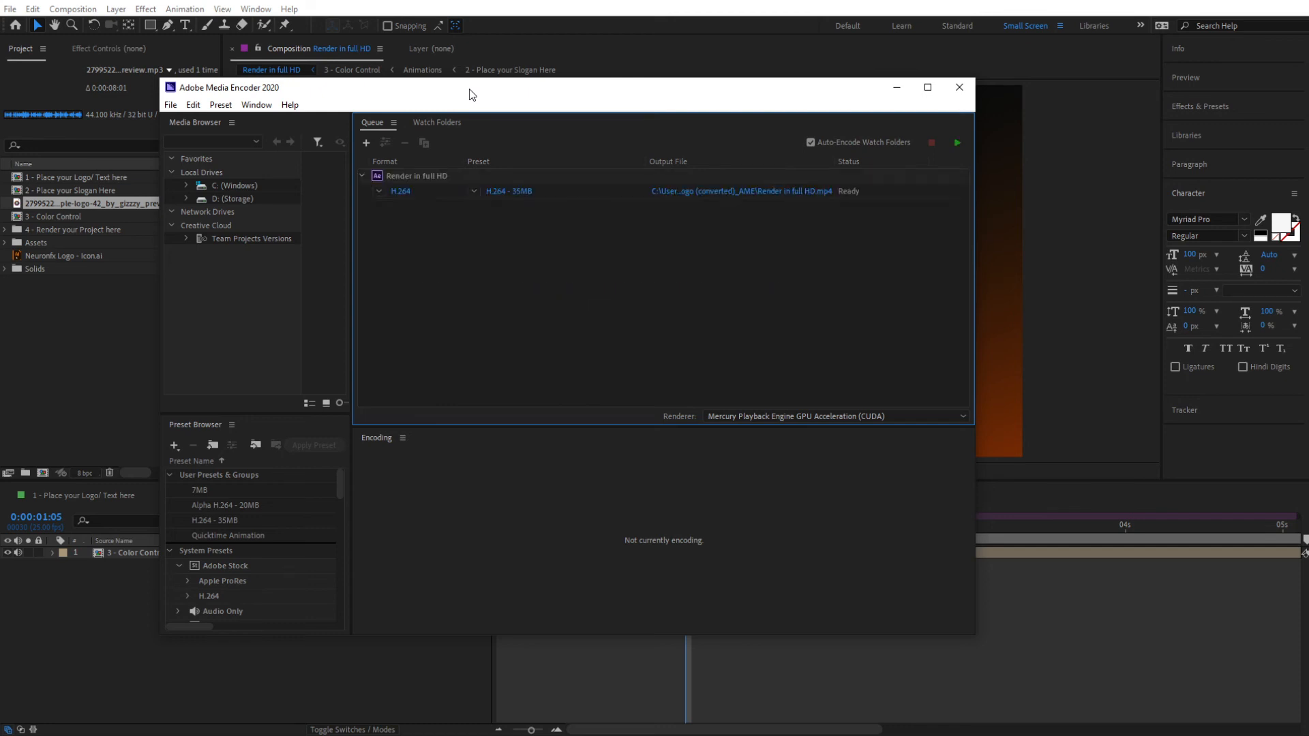
Step: Open the export settings of the queued "Render in full HD" item, preview the frame at 00:00:02:06 and choose the H.264 format
left_click(516, 194)
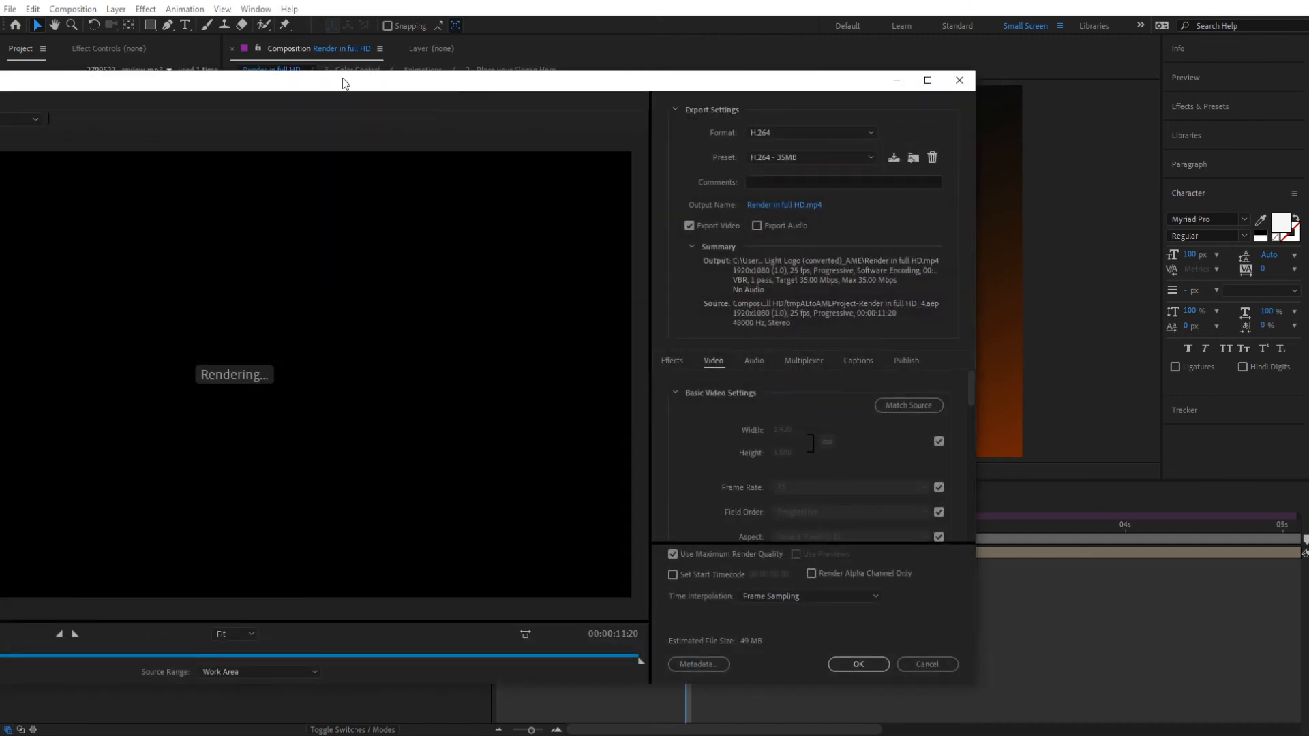
left_click_drag(344, 82, 619, 78)
left_click(274, 641)
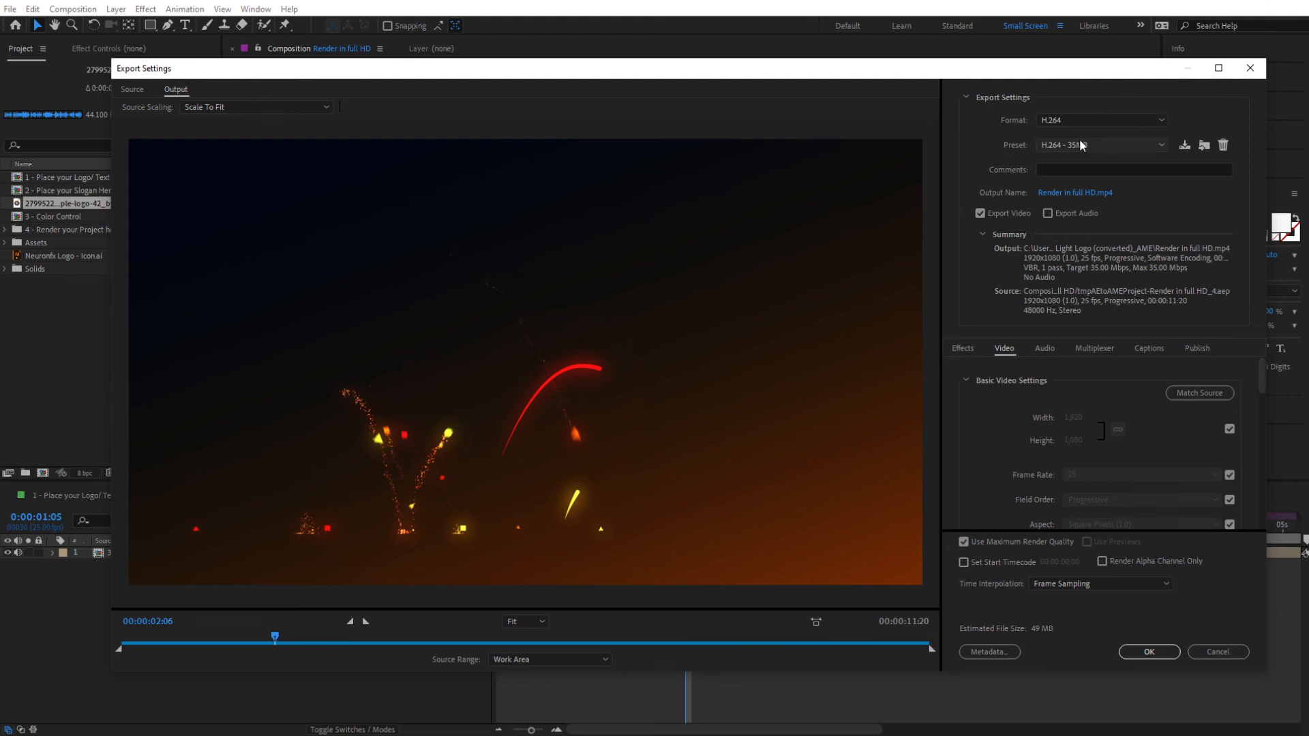
left_click(1065, 117)
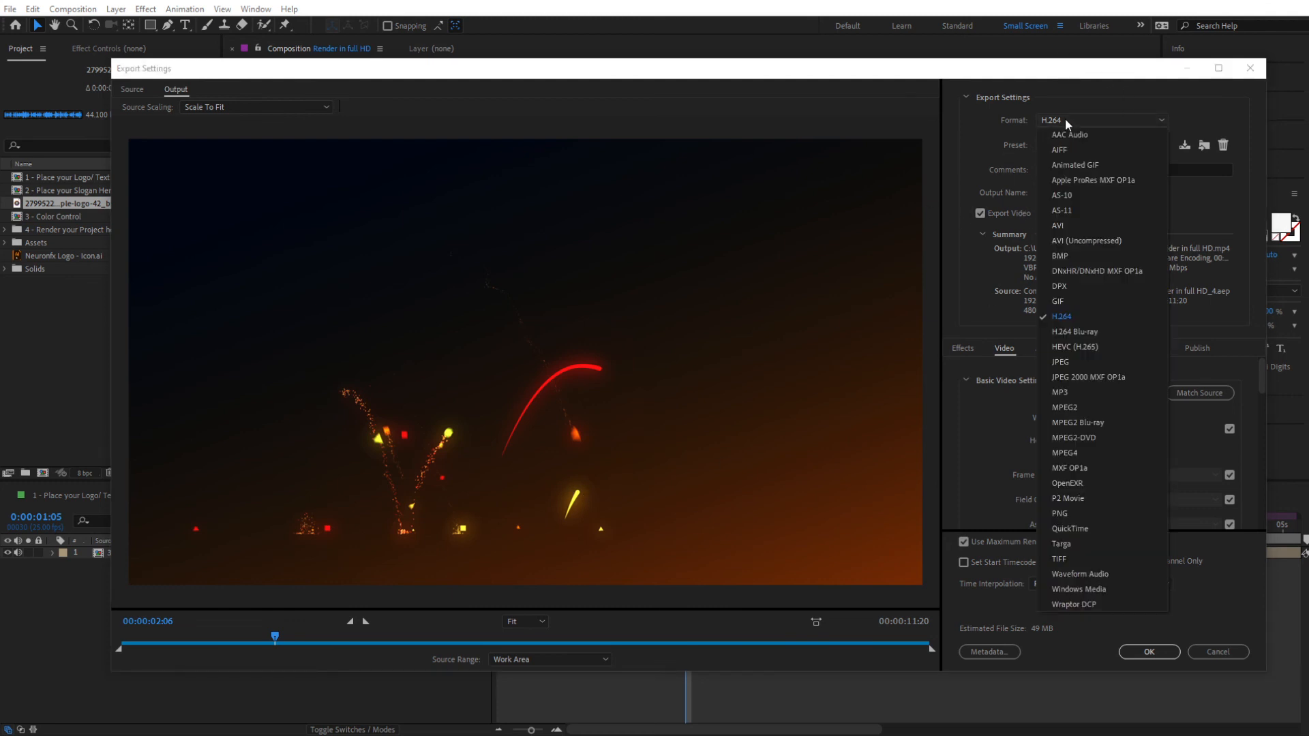
left_click(1071, 316)
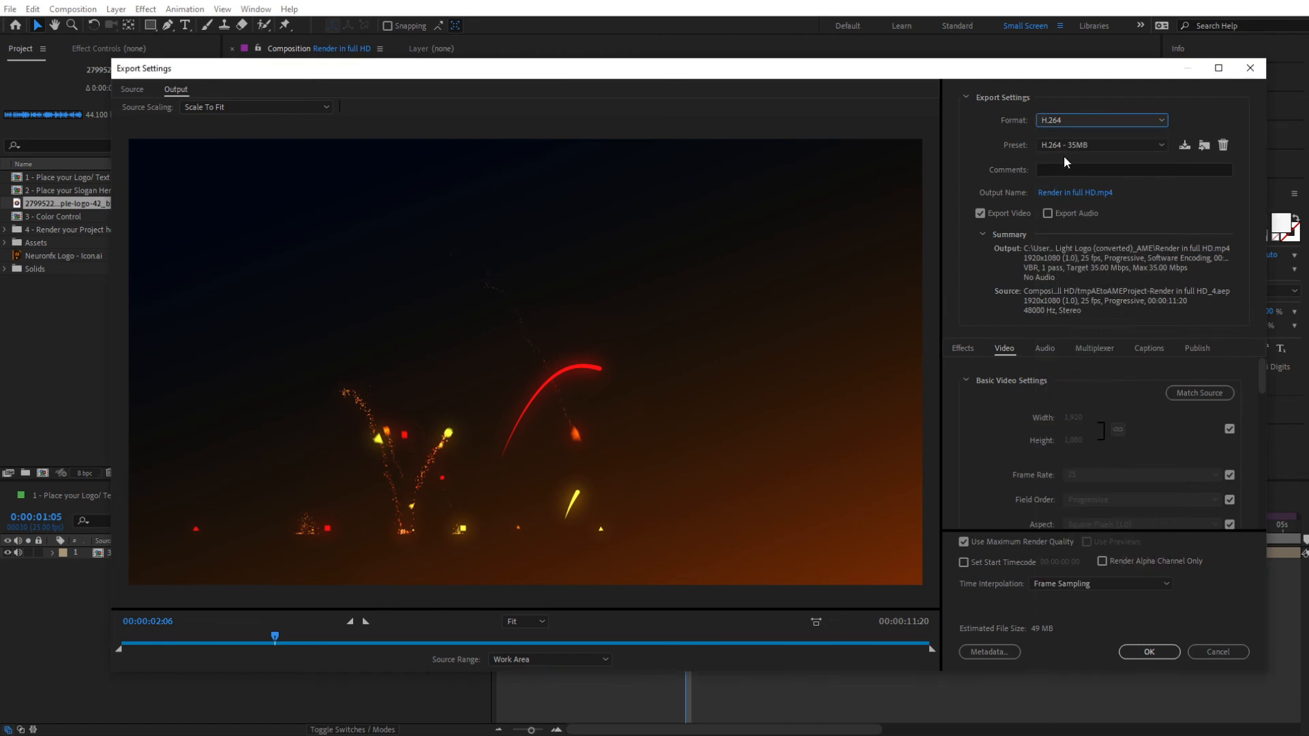
Step: Name the output file Particle Logo and include audio in the export
left_click(1061, 194)
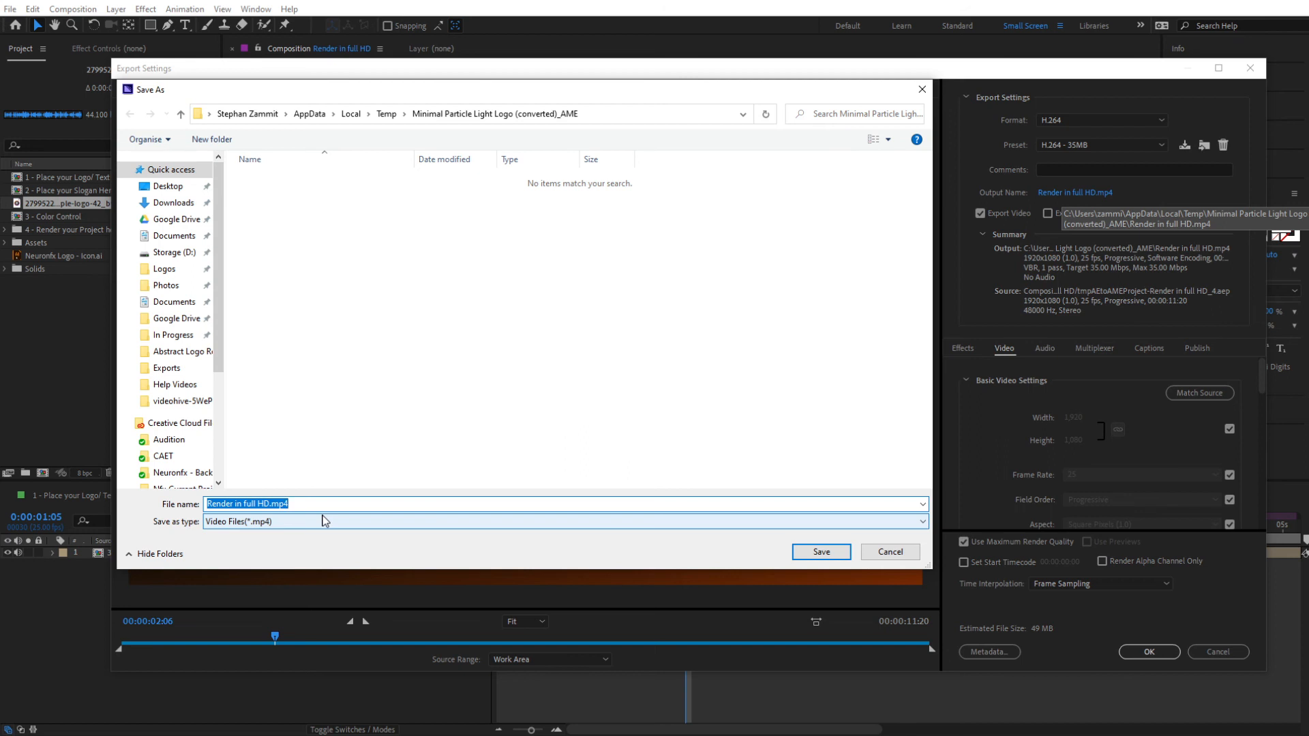
type("Particle Logo")
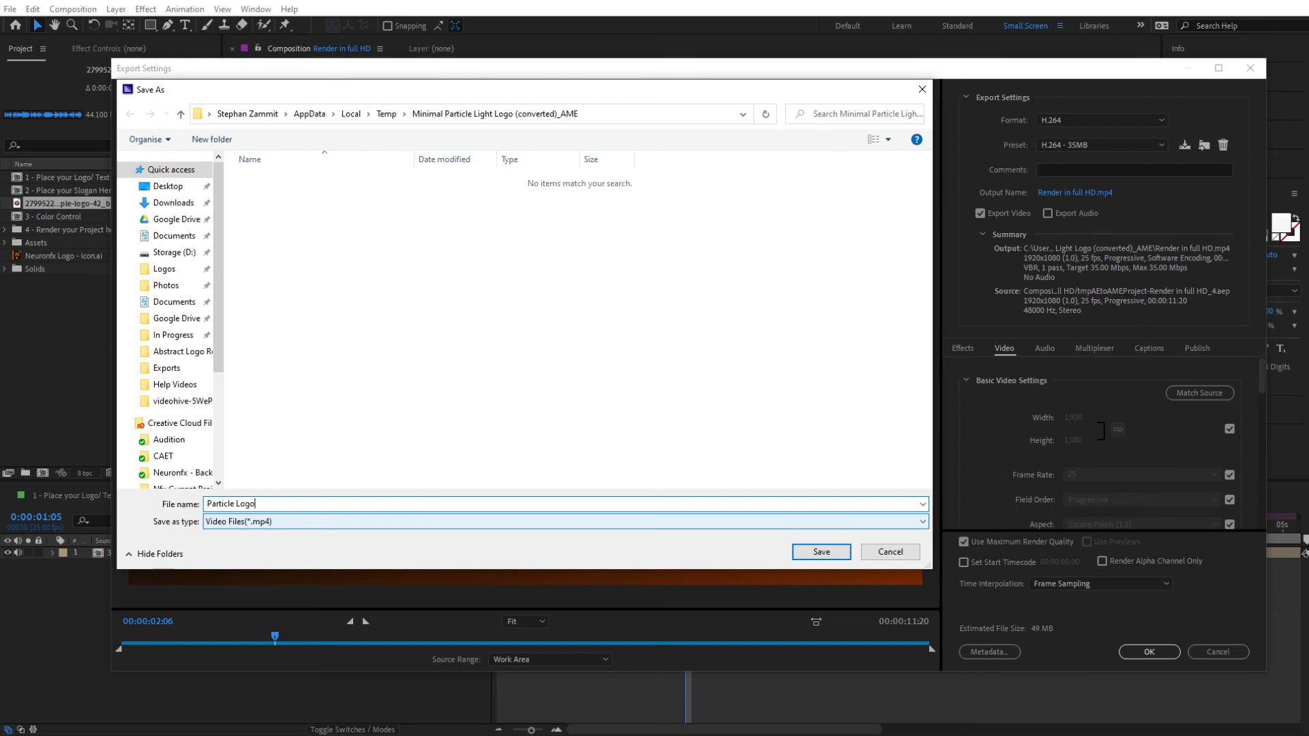
key("Return")
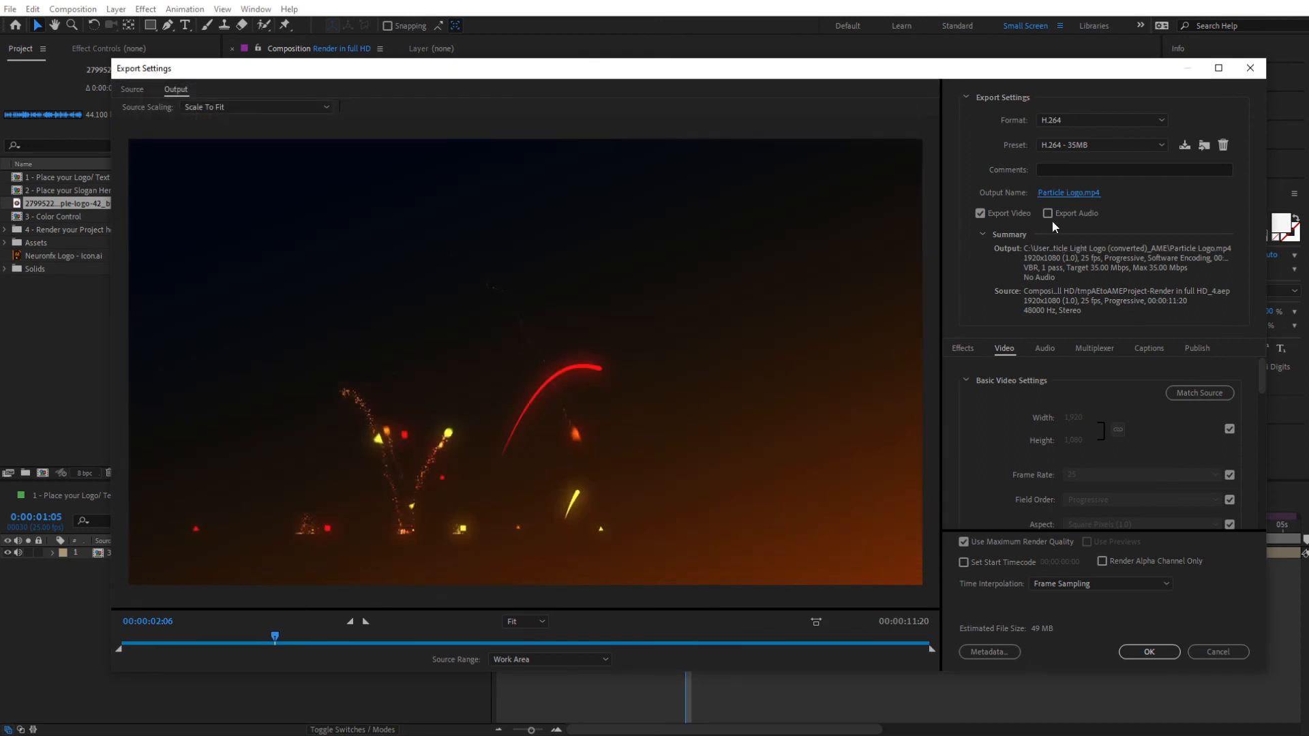
left_click(1050, 214)
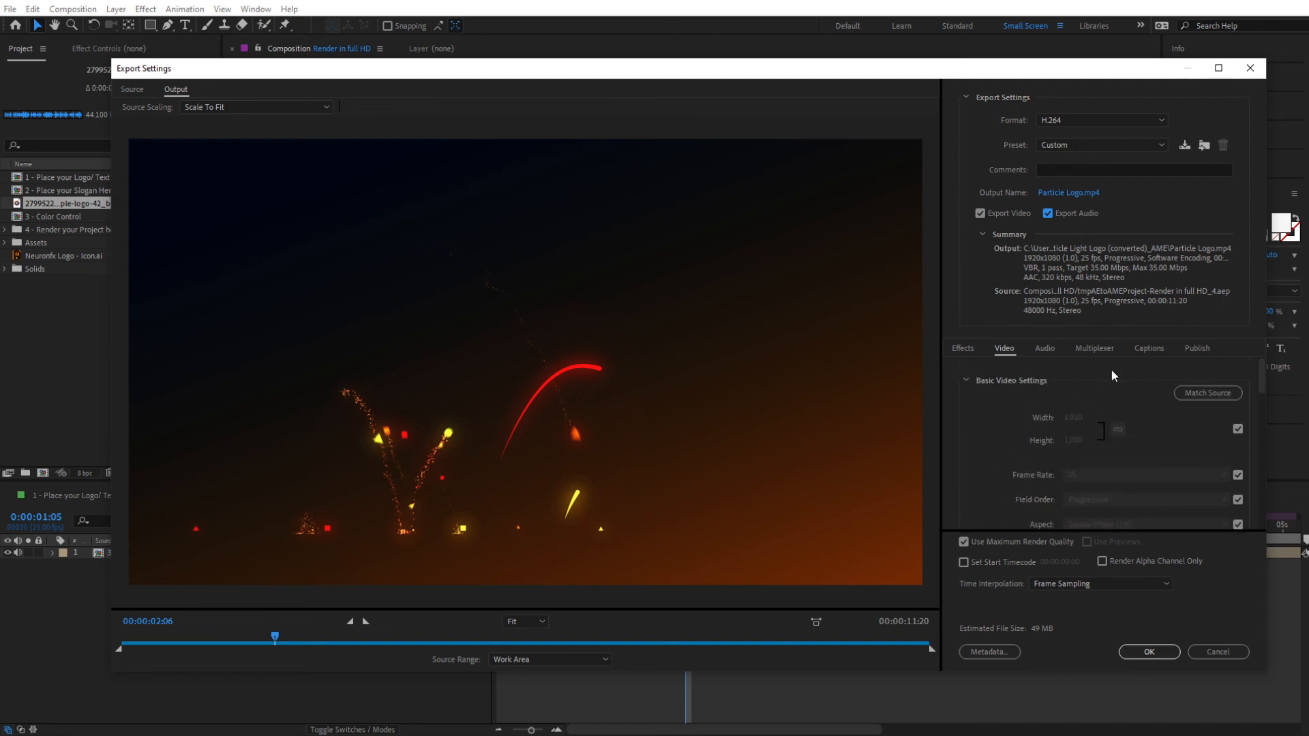
Step: Review the video settings through to the bitrate settings and accept the export settings
scroll(1076, 453, "down", 1)
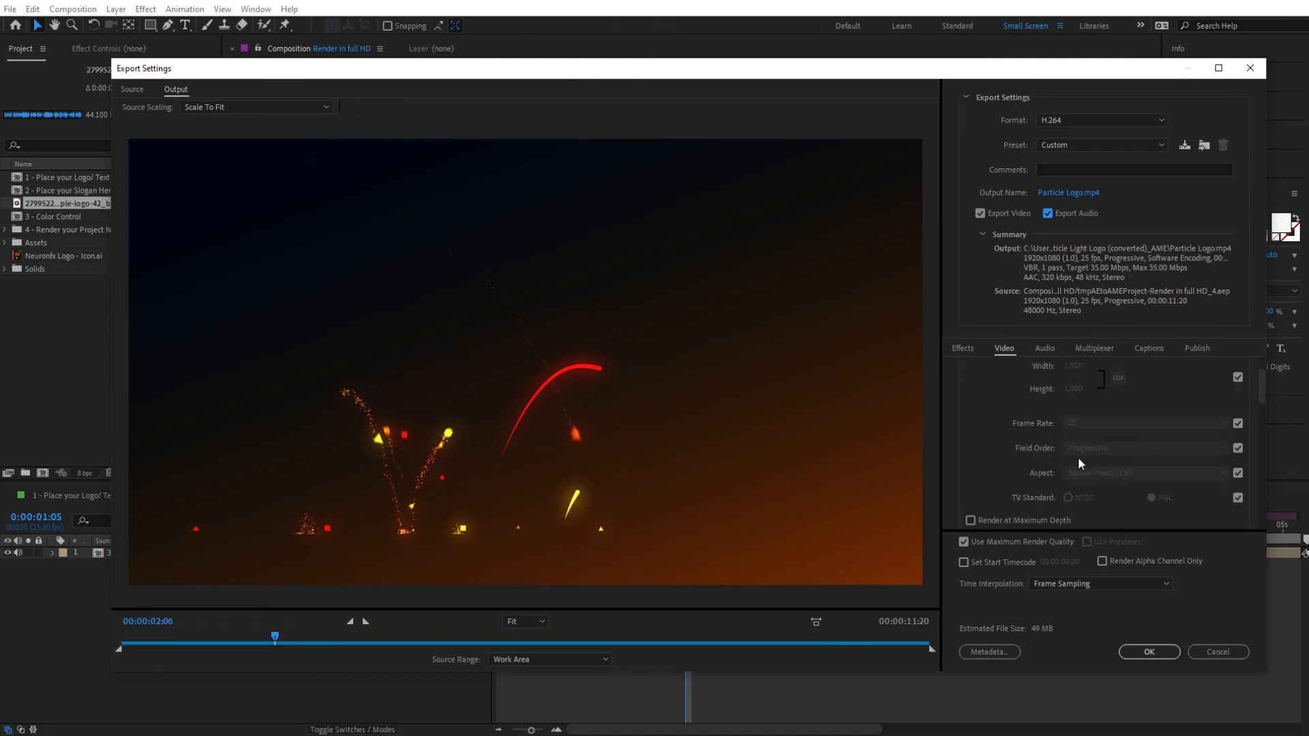
left_click_drag(574, 70, 618, 77)
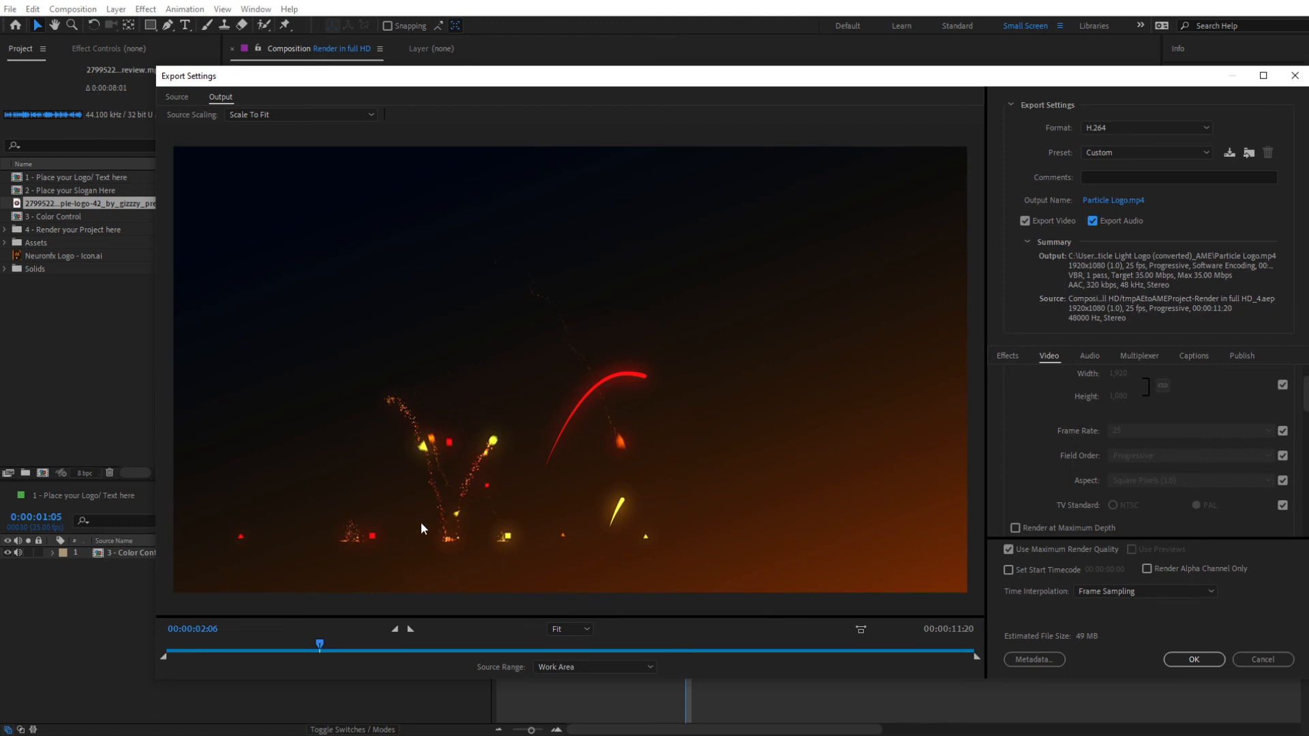
scroll(1104, 481, "down", 10)
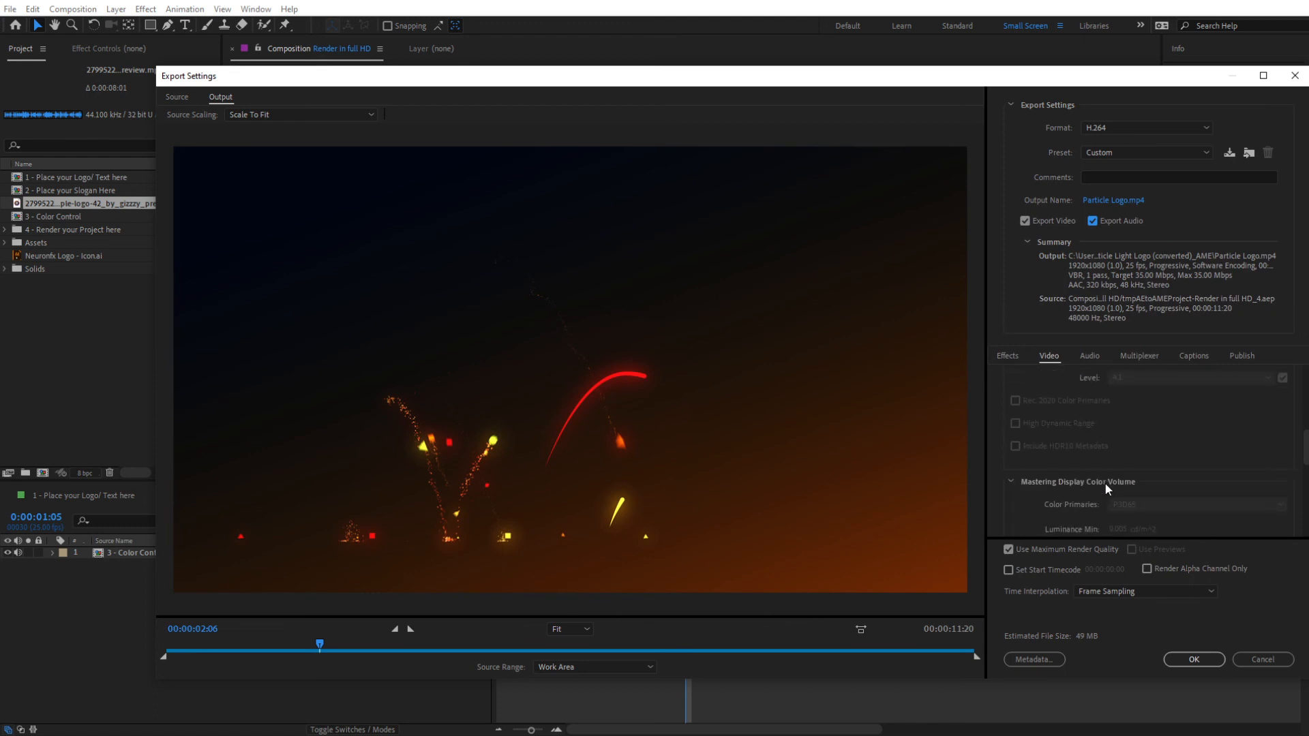
scroll(1075, 498, "up", 1)
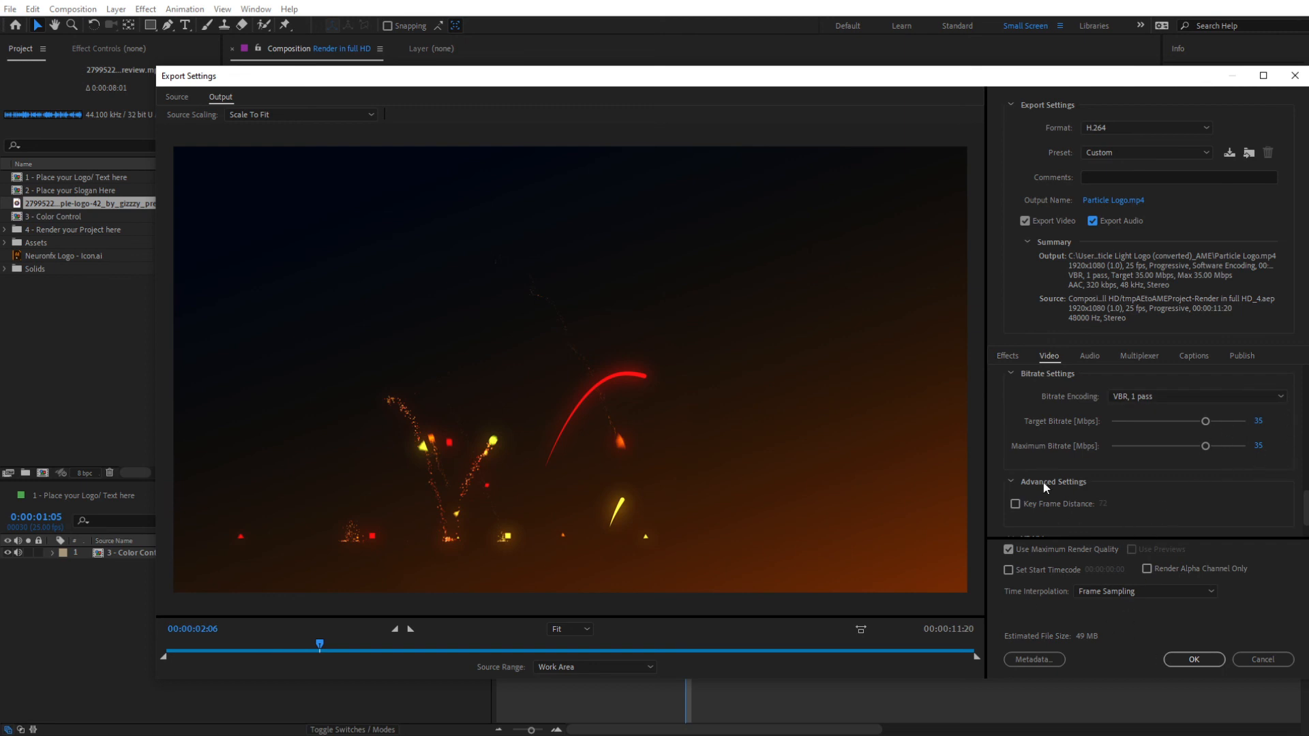
scroll(1043, 481, "down", 1)
left_click(1194, 659)
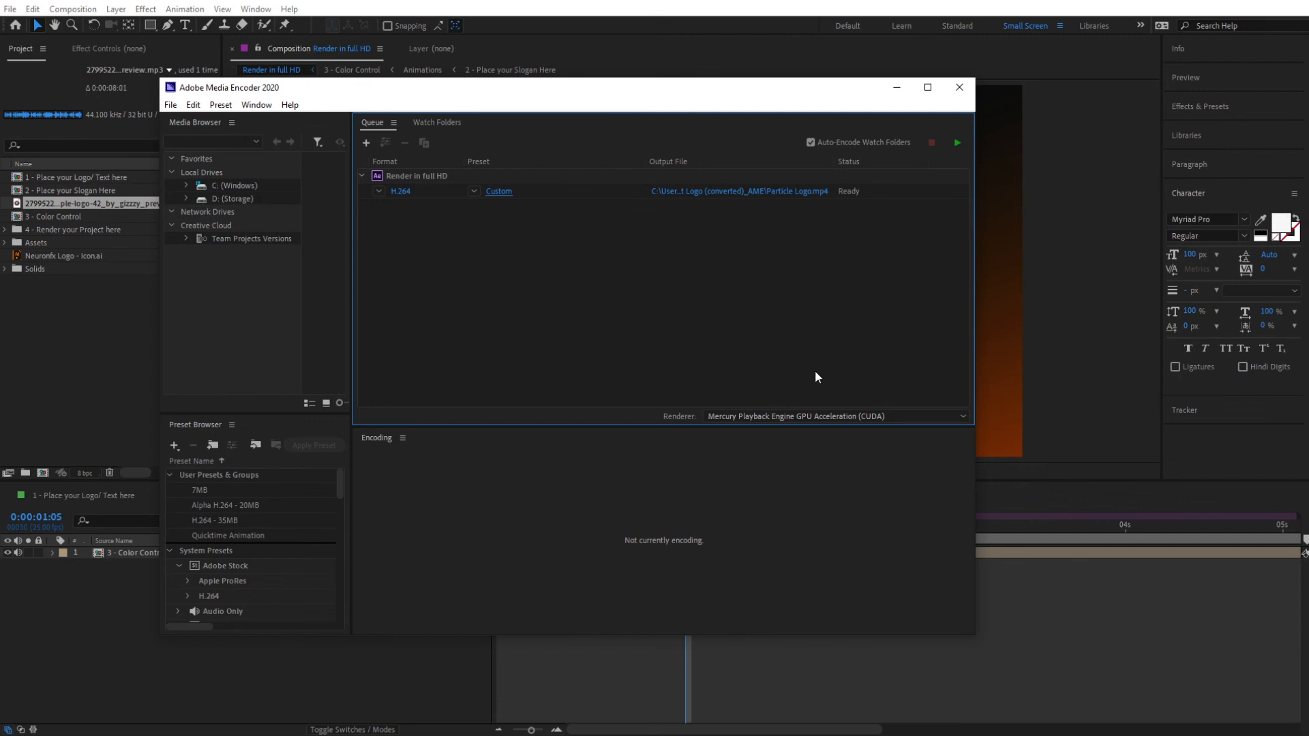
Step: Start encoding the queue, stop it without finishing the current file, and switch back to After Effects
left_click(957, 144)
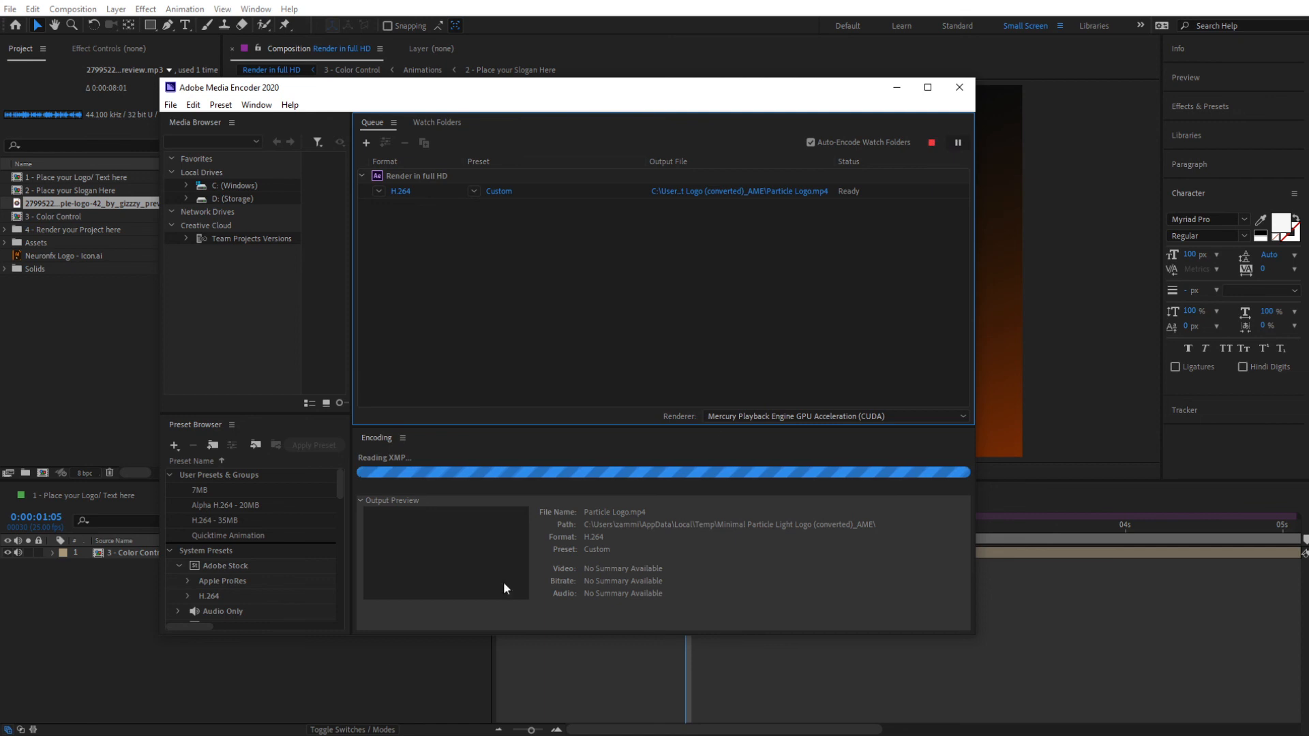
left_click(931, 143)
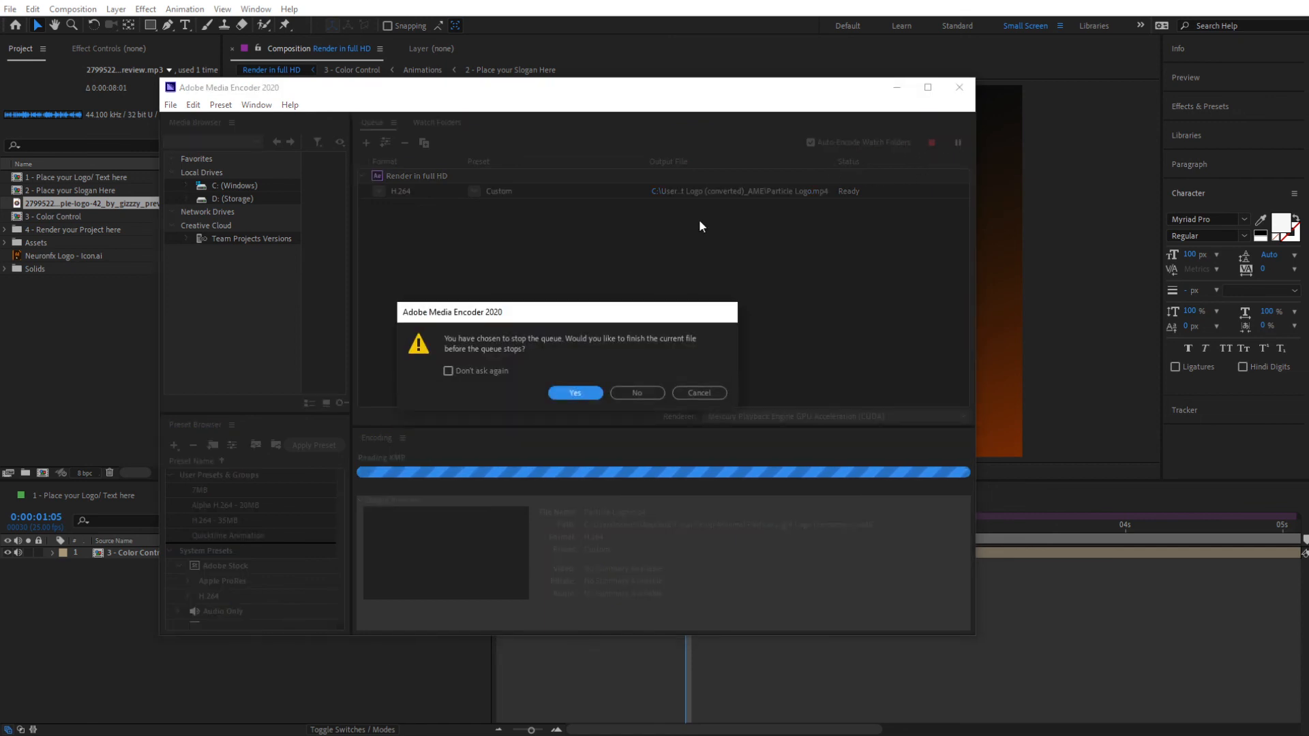
left_click(632, 387)
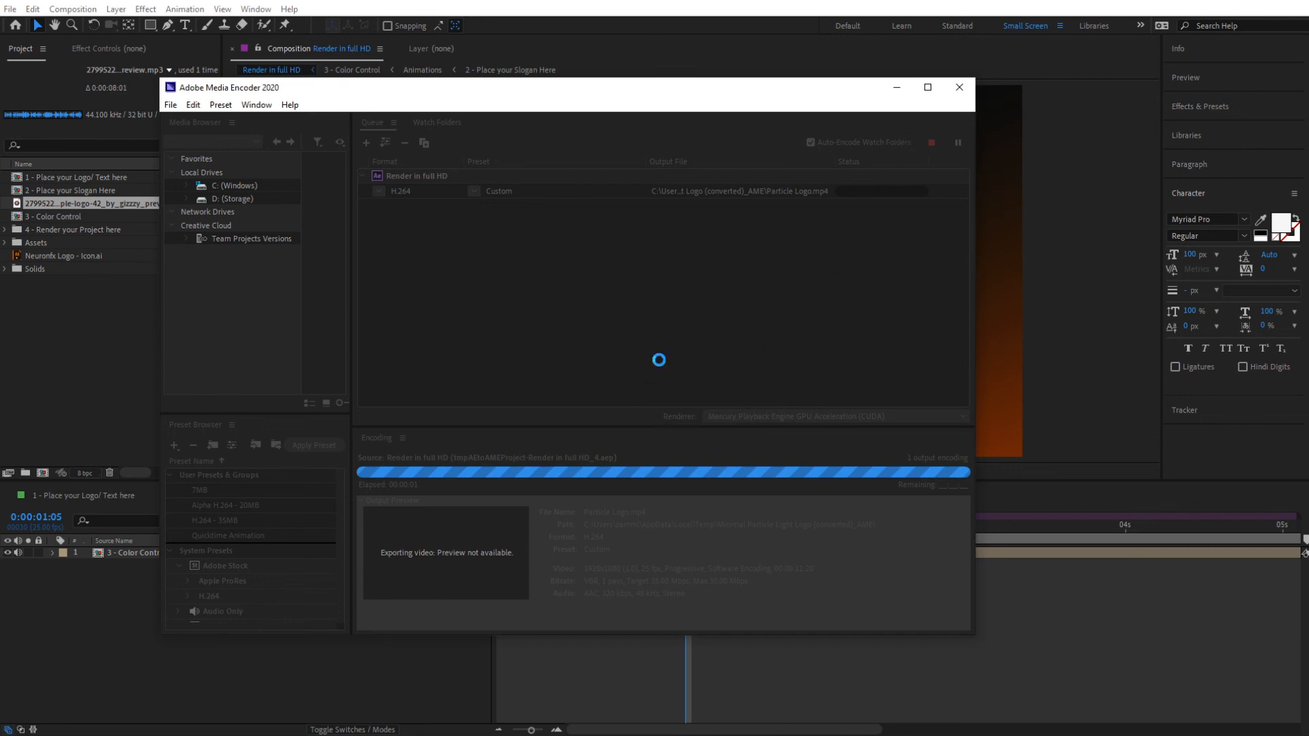
left_click(441, 660)
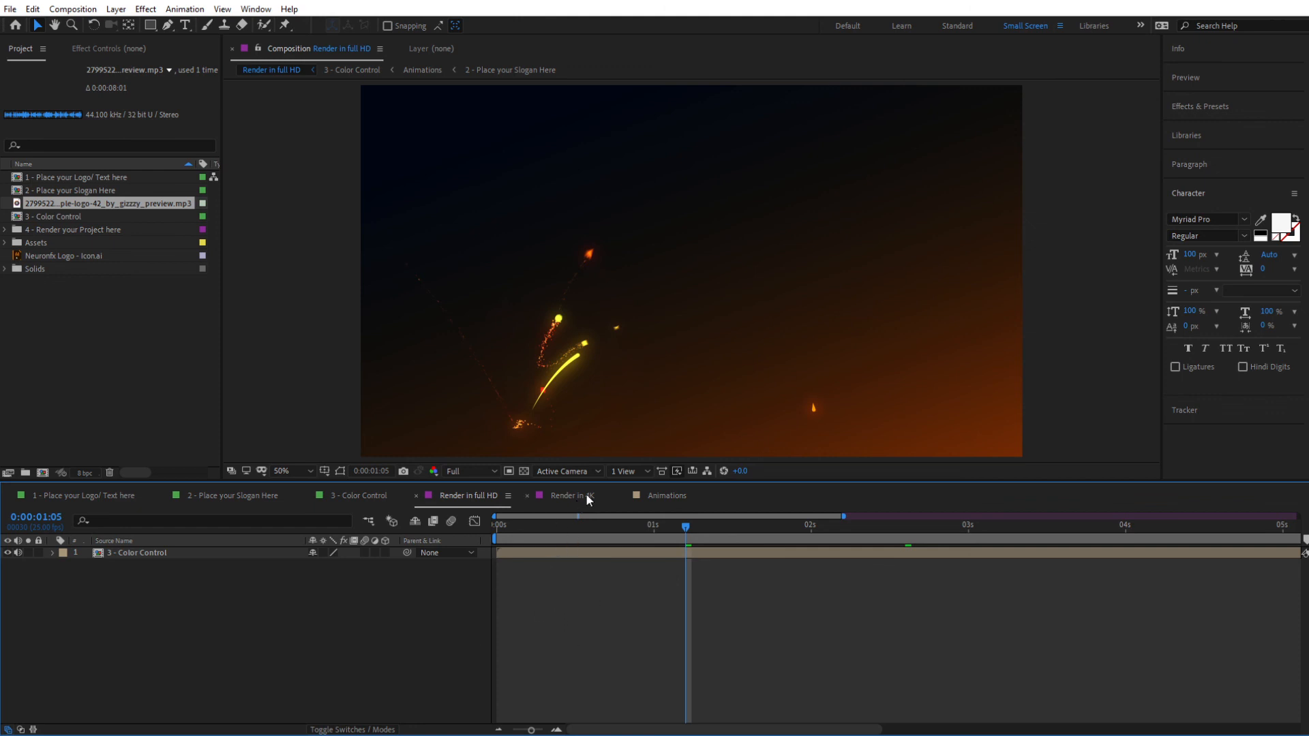
Step: Open the "Render in 4K" composition and look up the command that adds it to the Adobe Media Encoder queue
left_click(584, 495)
scroll(584, 358, "down", 2)
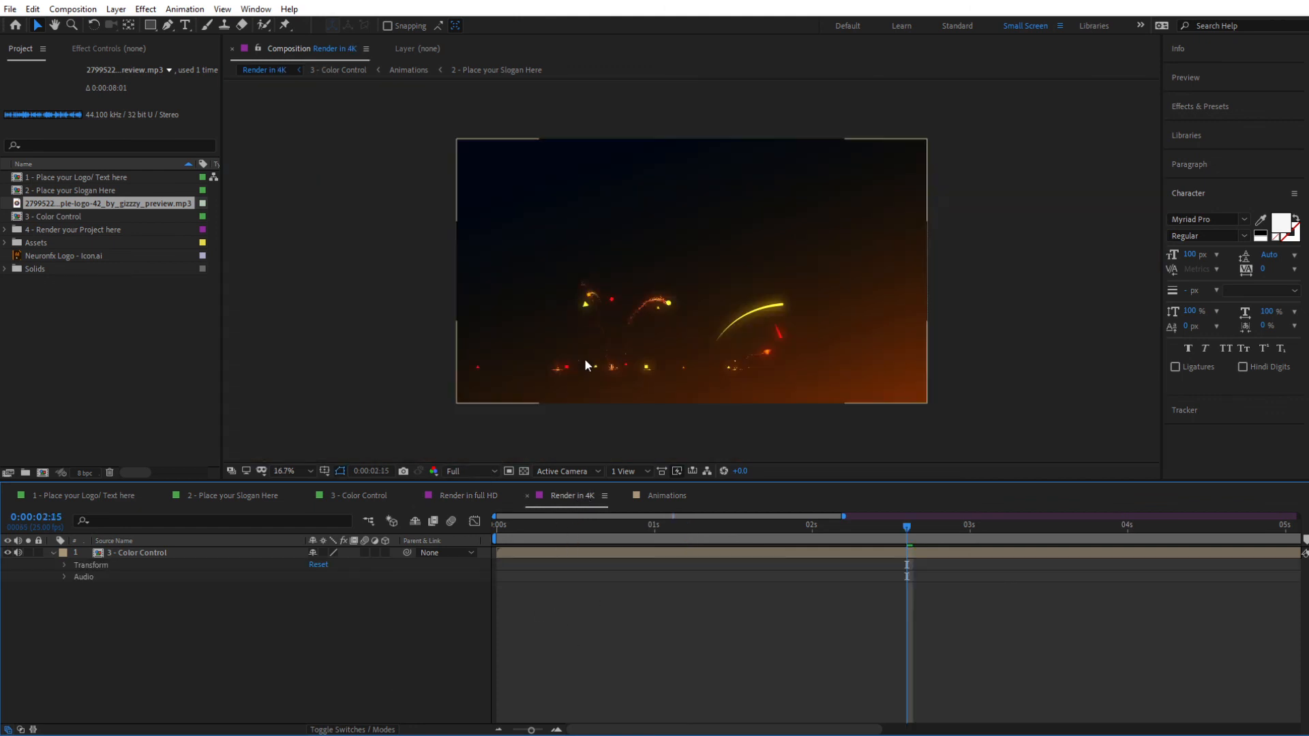
left_click(72, 9)
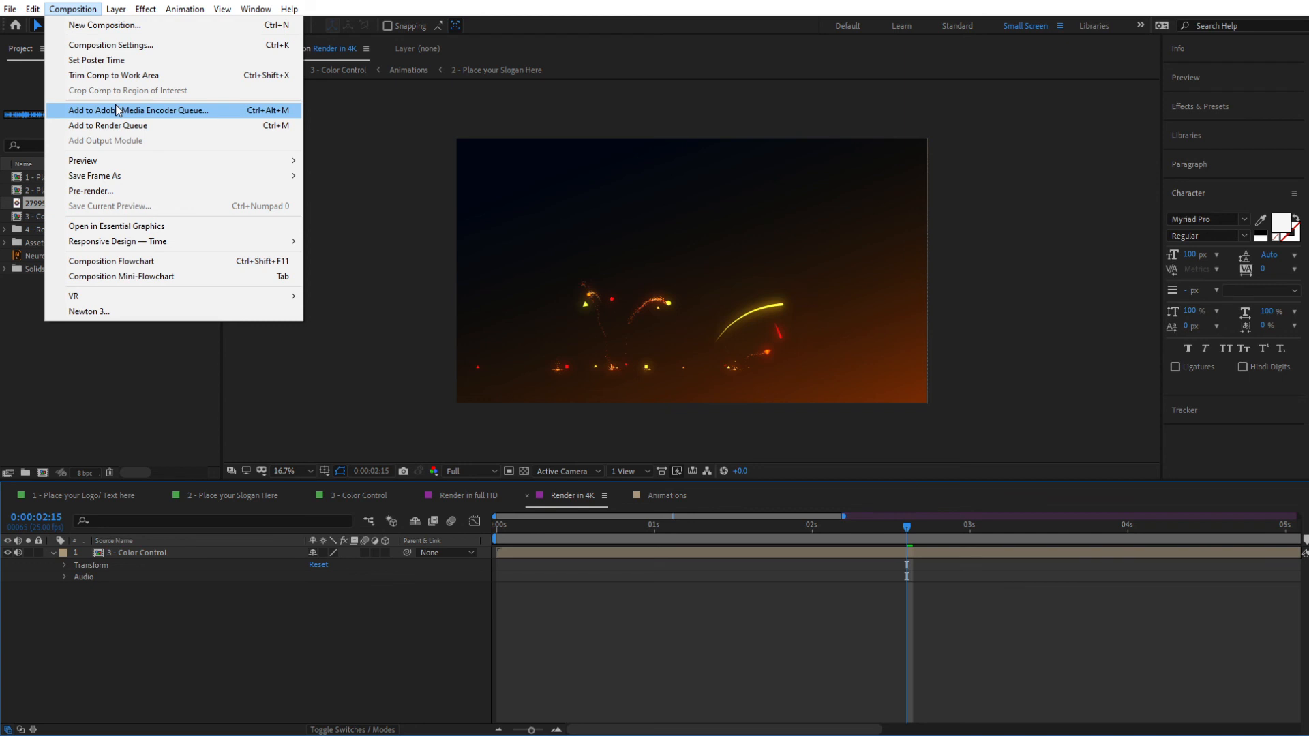
left_click(327, 625)
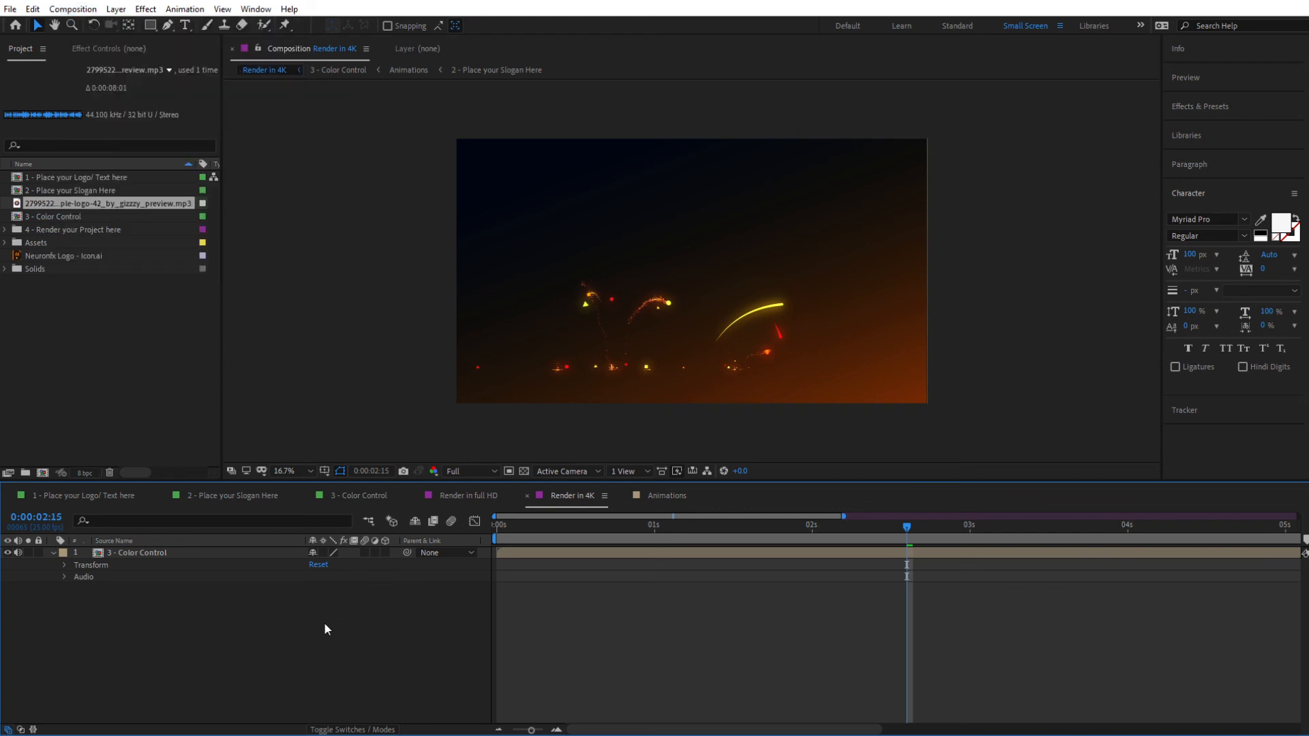